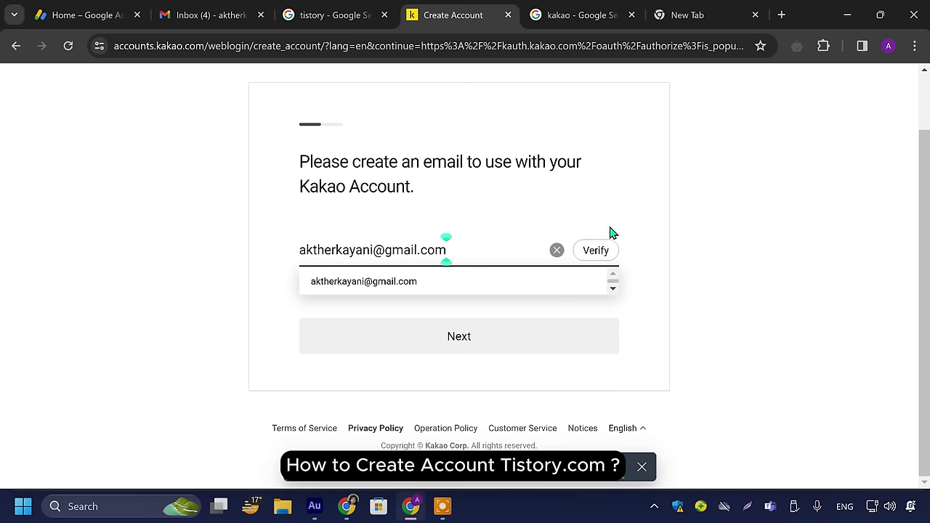
Send a Kakao verification code to the chosen email, then open Gmail in the new tab
key(Home)
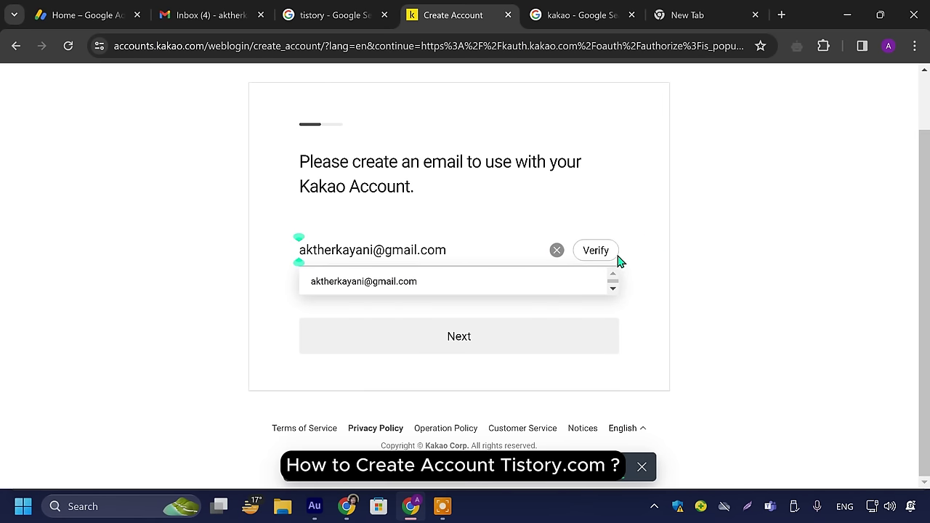
click(605, 251)
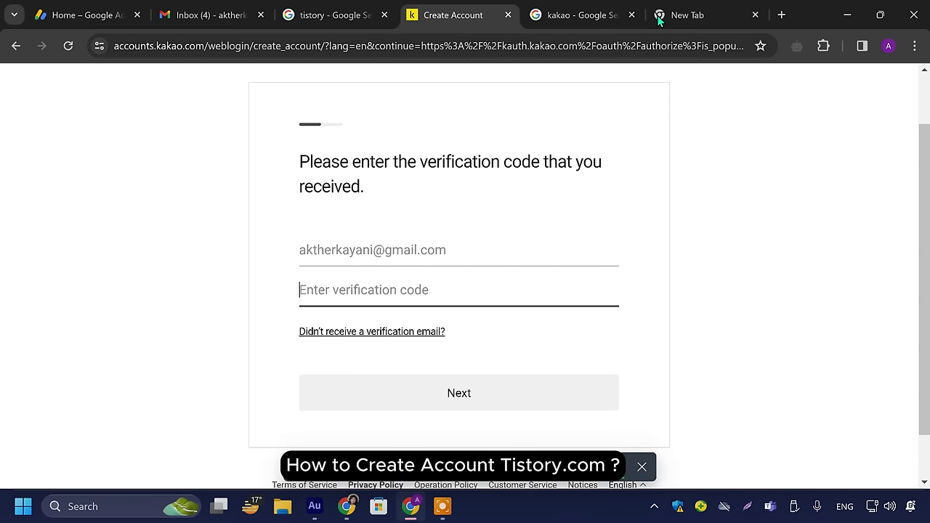
click(687, 14)
click(754, 87)
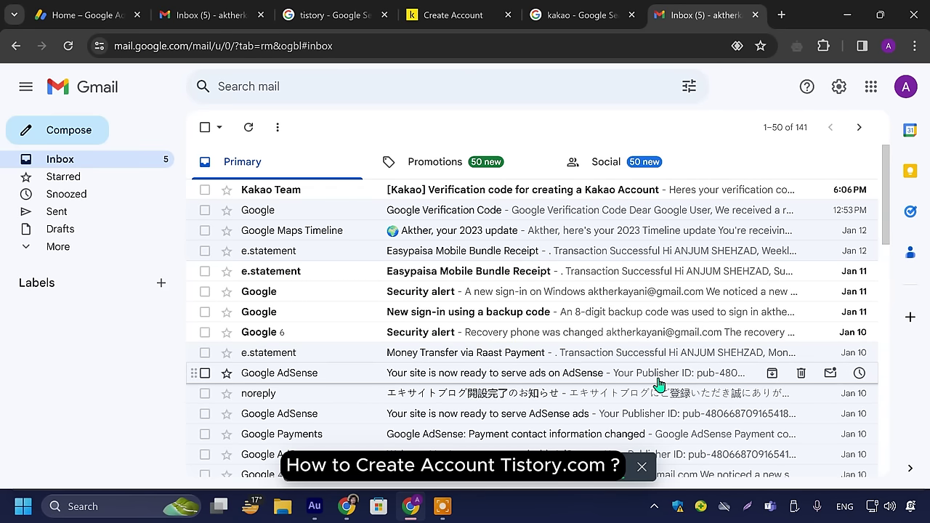
Copy the 8-digit code from the Kakao Team email and return to the Kakao signup tab
click(453, 191)
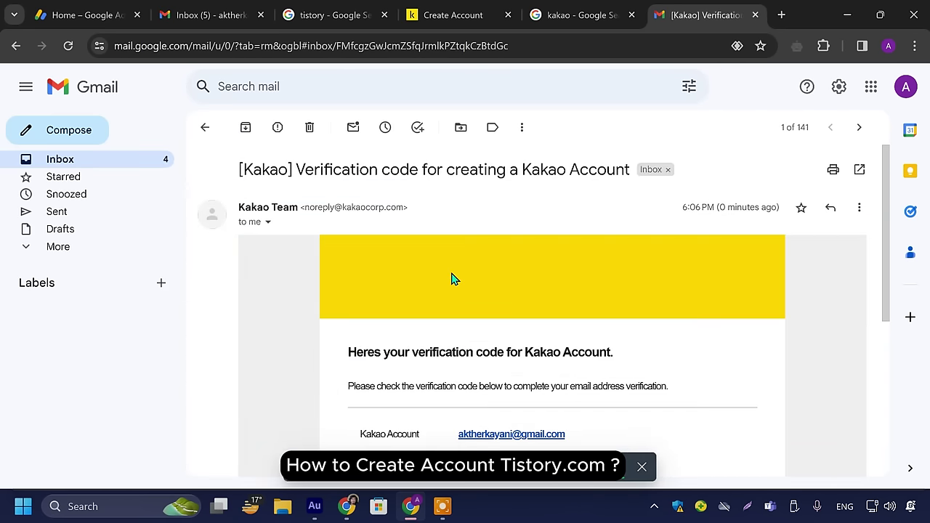
scroll(440, 326, down, 2)
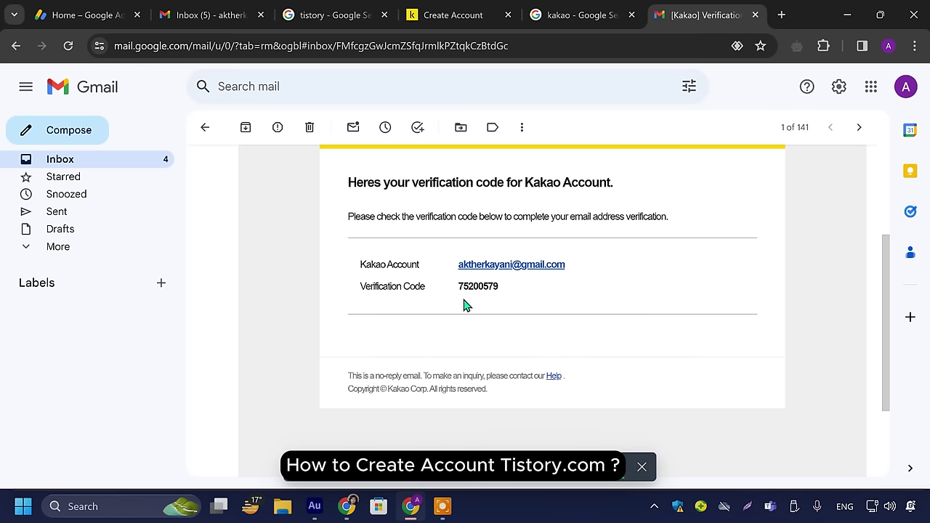
drag(469, 286, 465, 298)
double_click(465, 288)
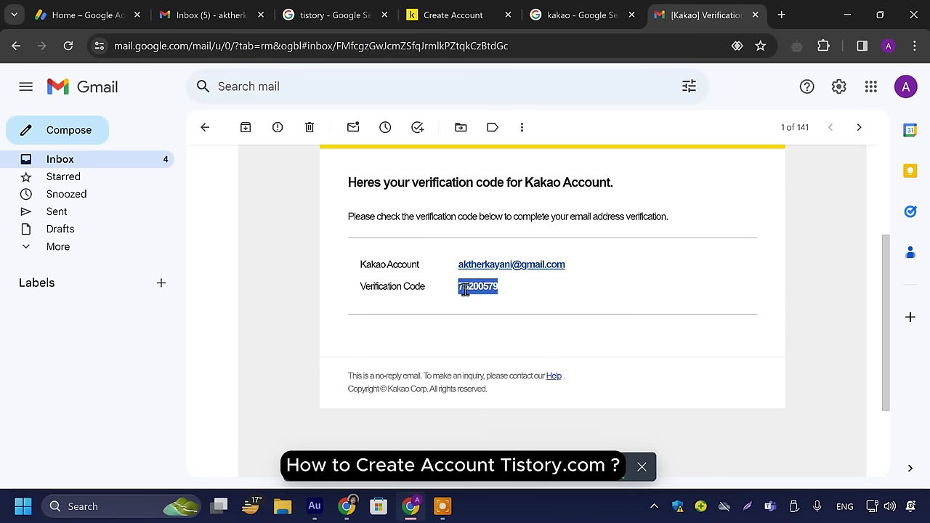
right_click(465, 288)
click(494, 106)
click(482, 15)
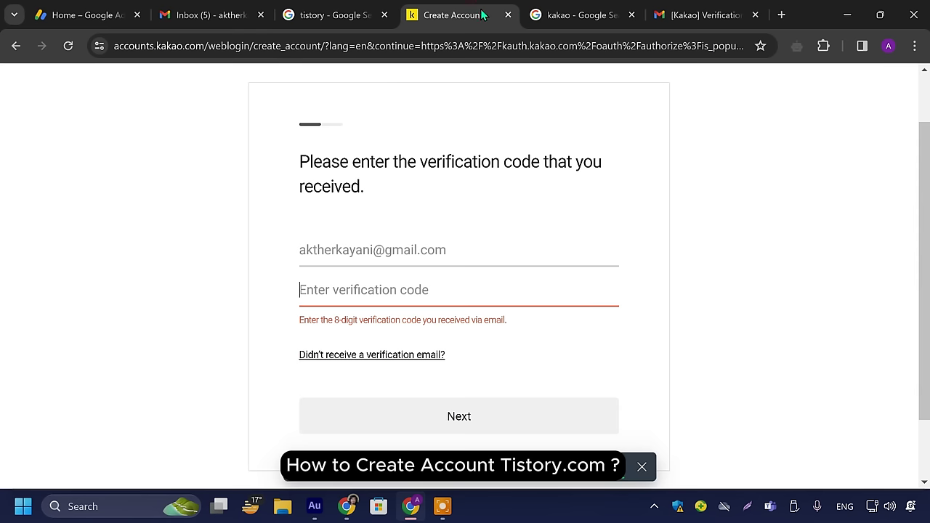
Paste the copied verification code into the code field and submit it
right_click(392, 301)
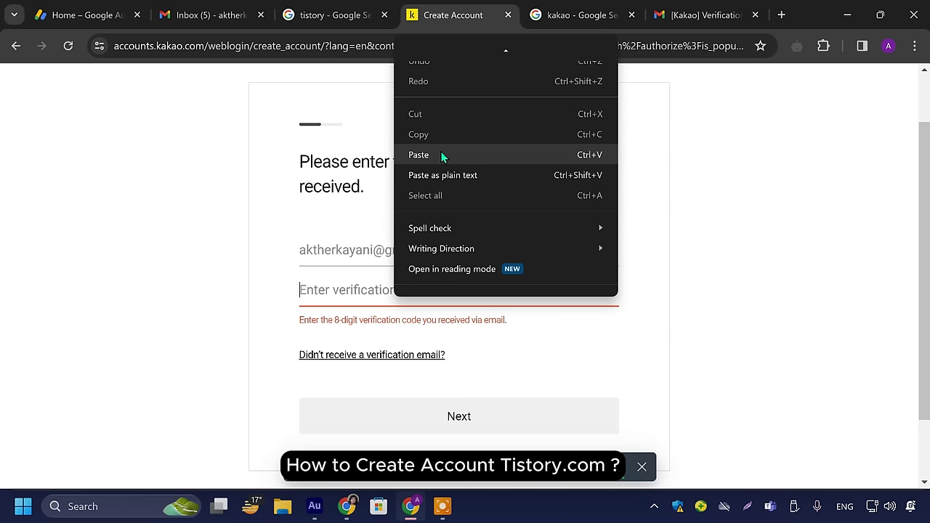
click(440, 154)
click(449, 397)
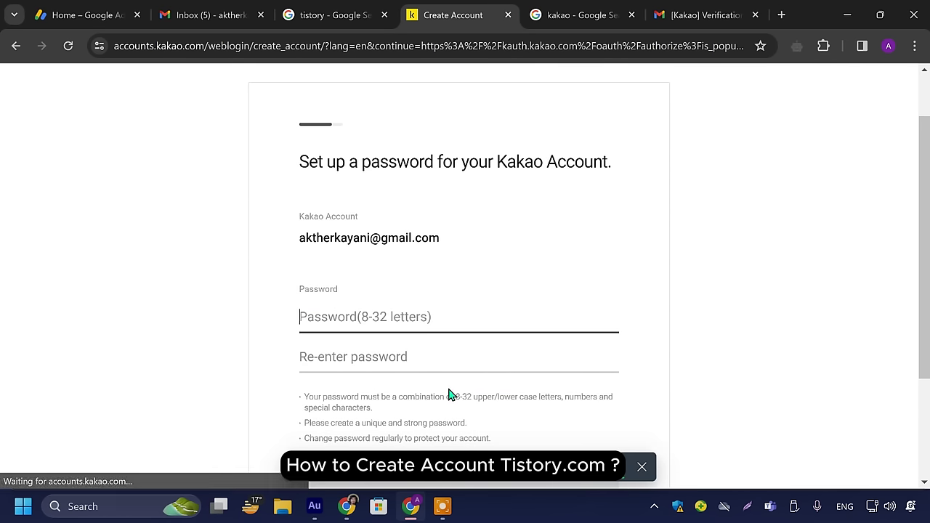
Fill both password fields with Chrome's suggested strong password and submit
click(414, 321)
click(436, 355)
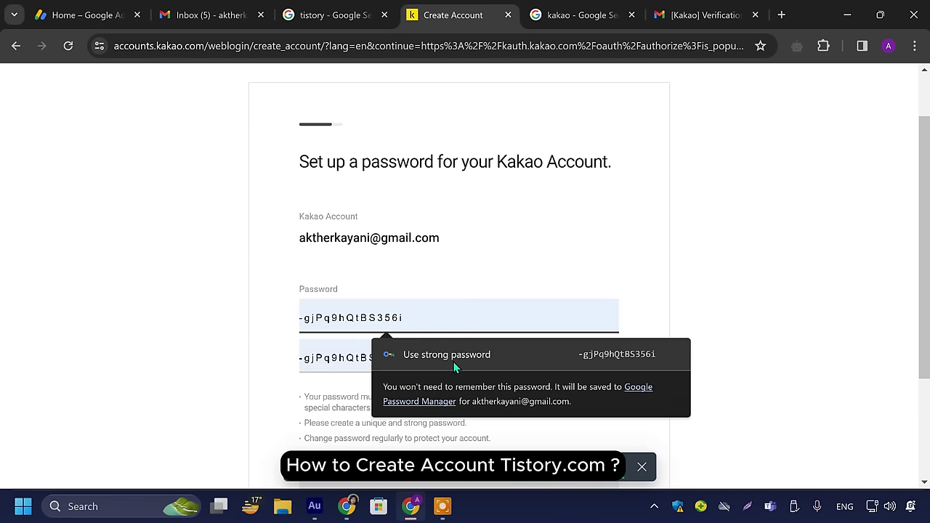
scroll(662, 305, down, 2)
click(536, 345)
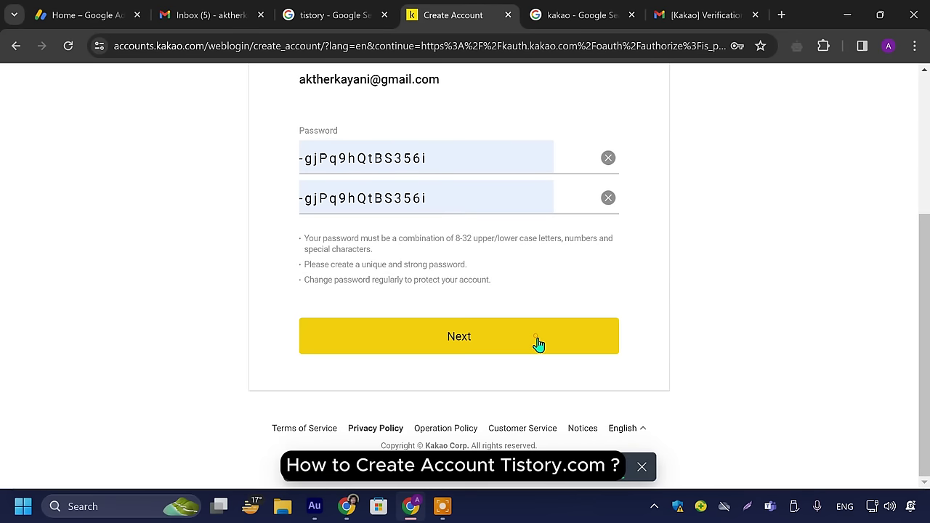
click(564, 336)
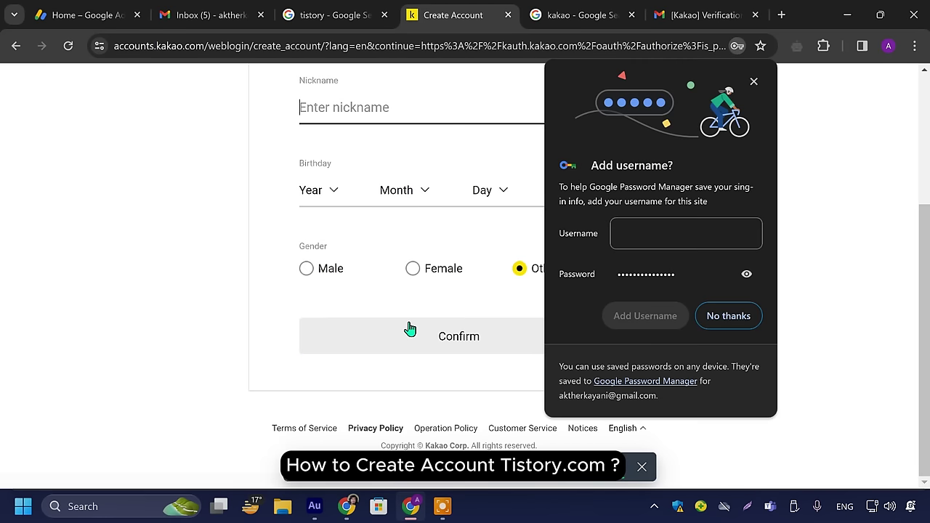
Decline saving a username with the password and enter the nickname BLGO
click(664, 228)
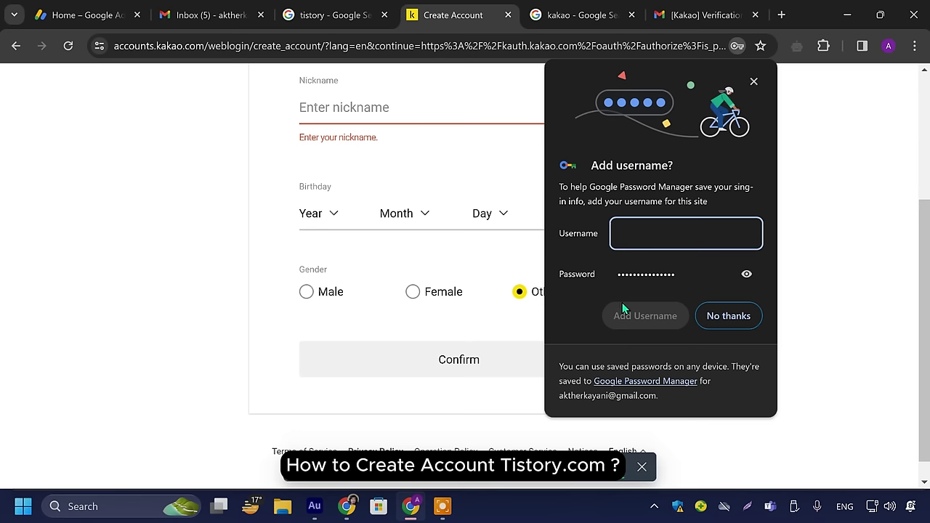
click(750, 320)
scroll(442, 278, up, 2)
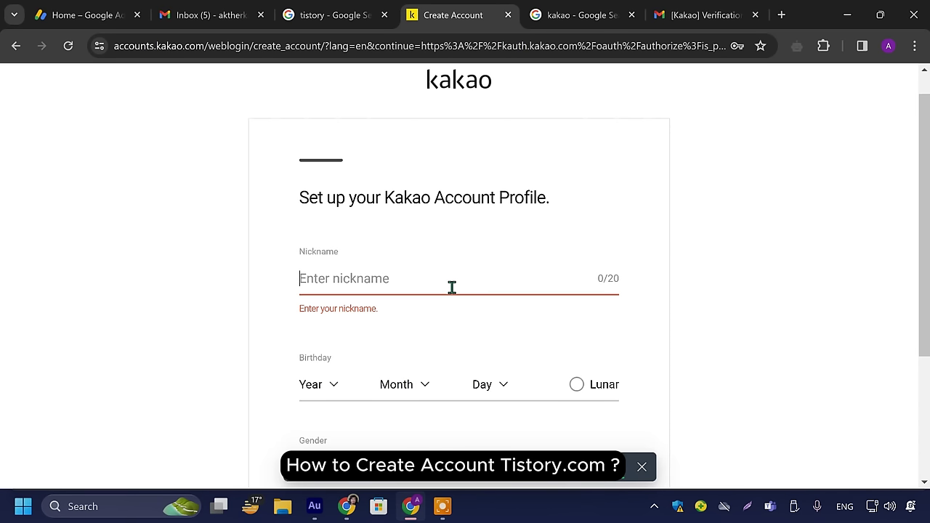
click(452, 288)
text(BLGO)
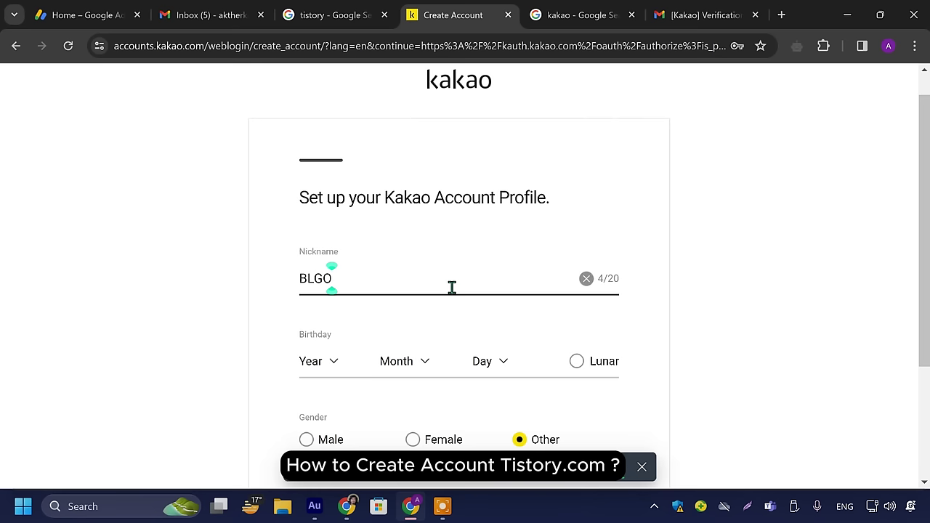
click(317, 345)
Set the birthday to lunar year 2000, month 1, day 1 and gender to Male
click(326, 369)
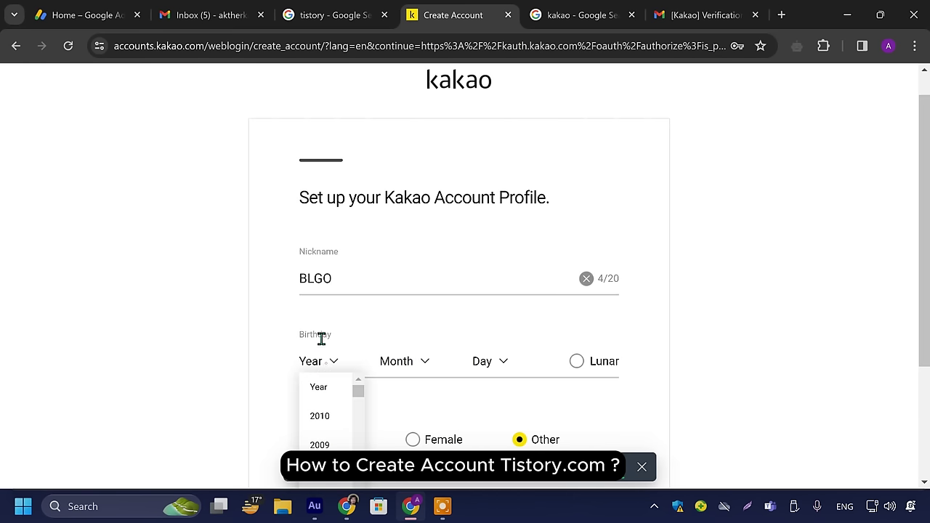
scroll(323, 349, down, 2)
scroll(343, 295, down, 2)
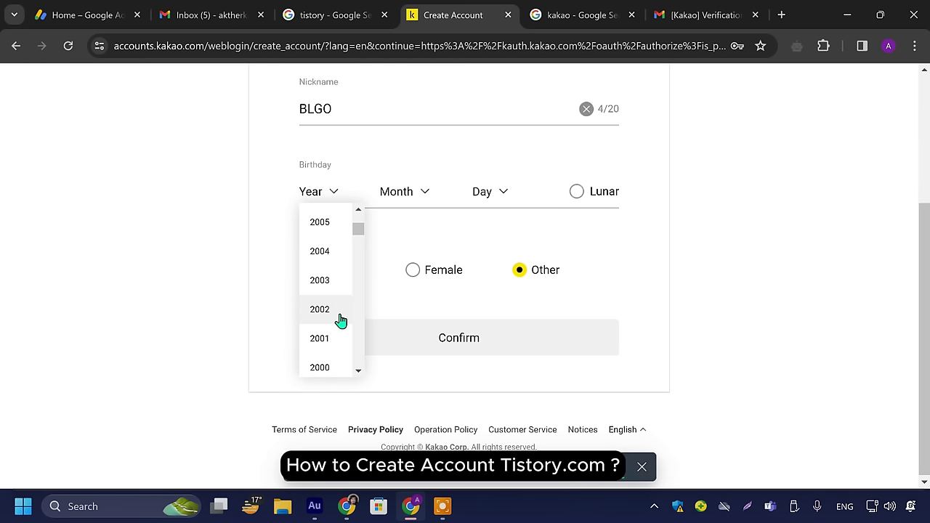
click(339, 367)
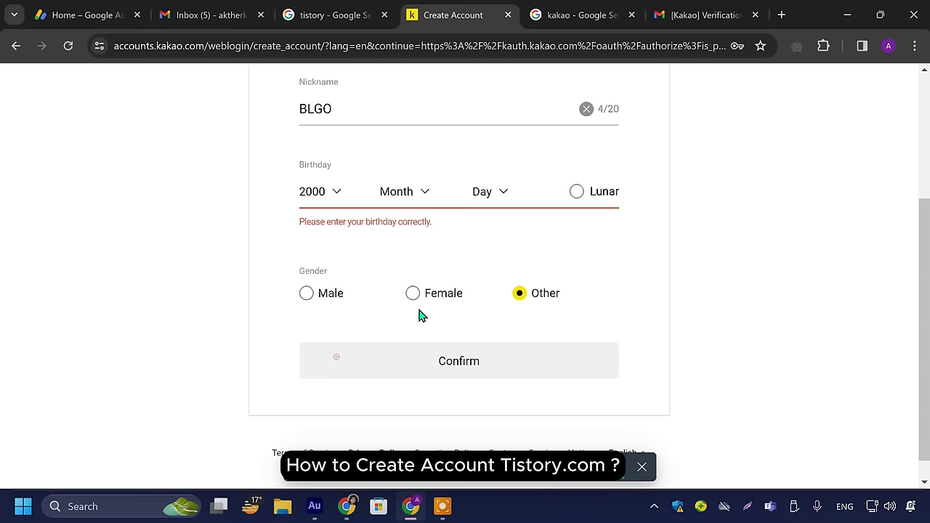
click(340, 302)
click(492, 193)
click(470, 249)
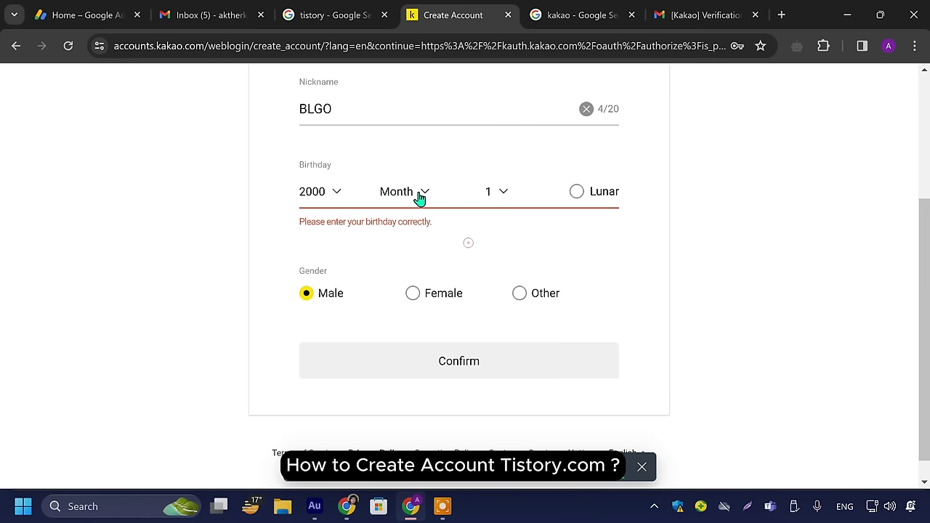
click(419, 193)
click(415, 245)
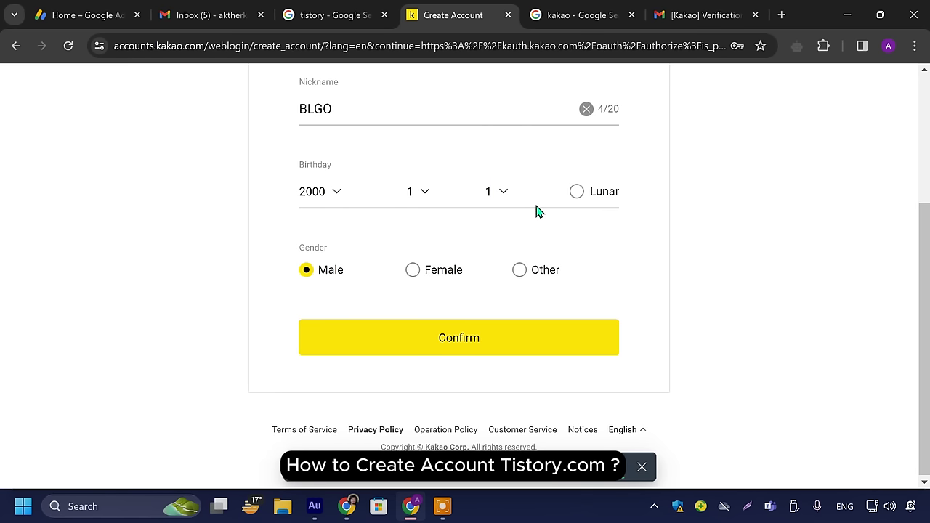
click(578, 192)
Confirm the profile to complete the Kakao sign-up
scroll(568, 253, up, 1)
scroll(473, 255, down, 1)
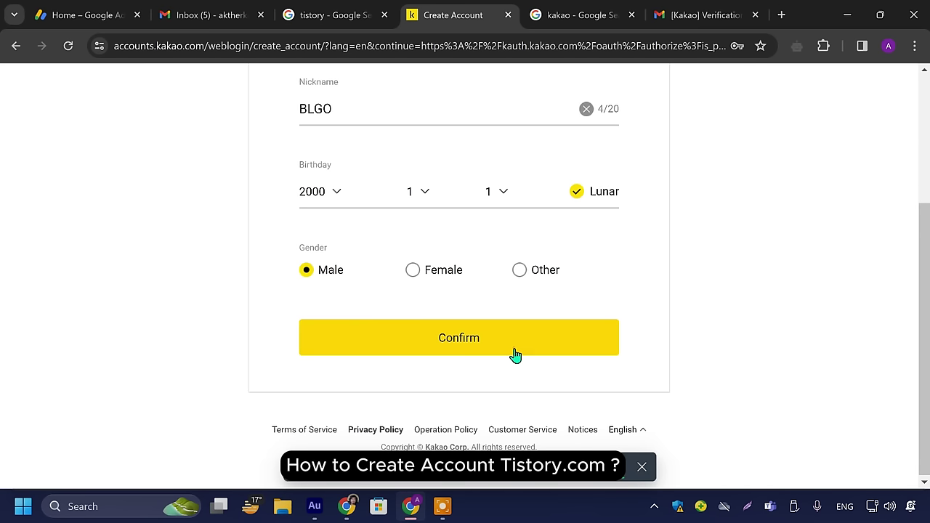
click(465, 344)
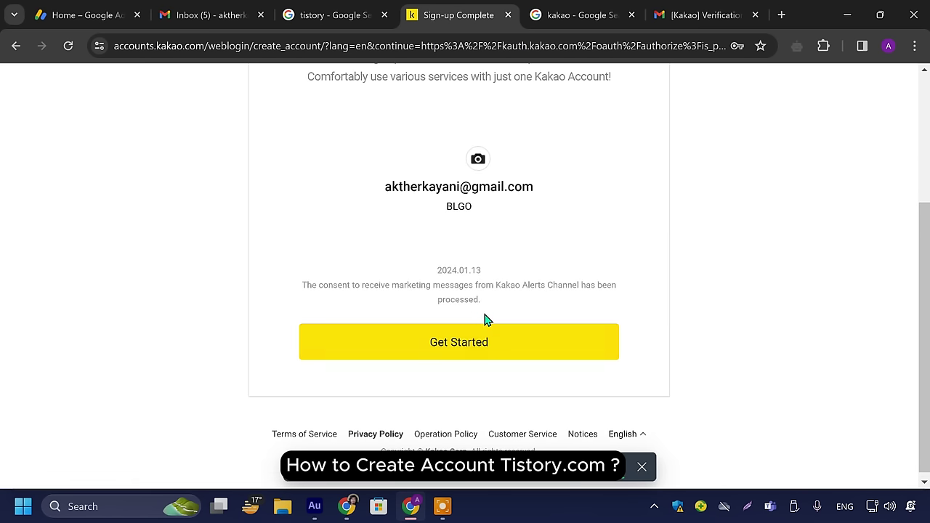
scroll(361, 344, up, 1)
scroll(386, 322, down, 1)
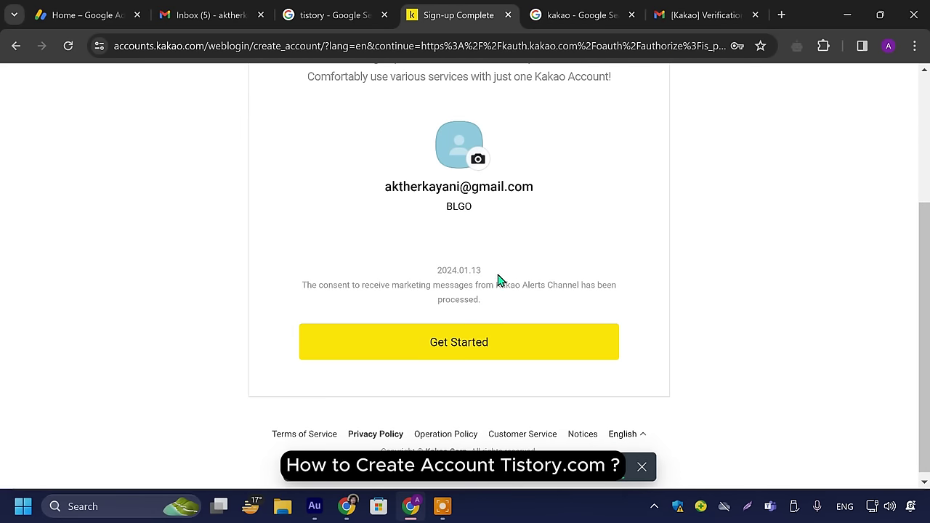
scroll(450, 258, up, 2)
scroll(451, 258, down, 3)
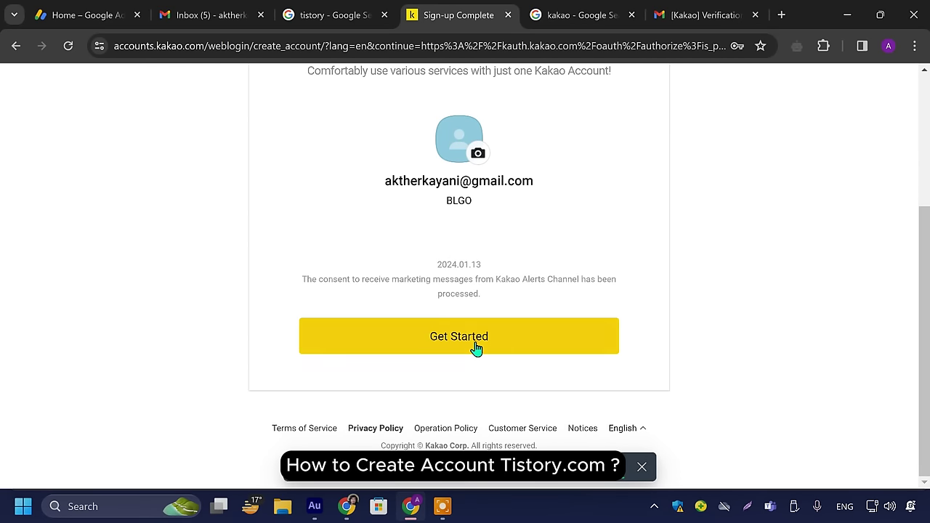
Continue from sign-up complete into Tistory and translate its join page into English
click(476, 348)
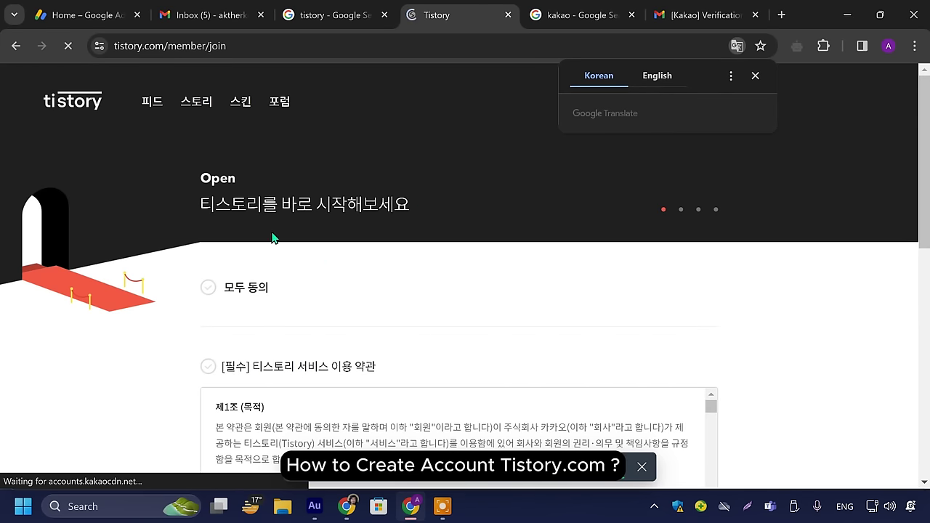
scroll(273, 238, down, 5)
scroll(379, 234, up, 3)
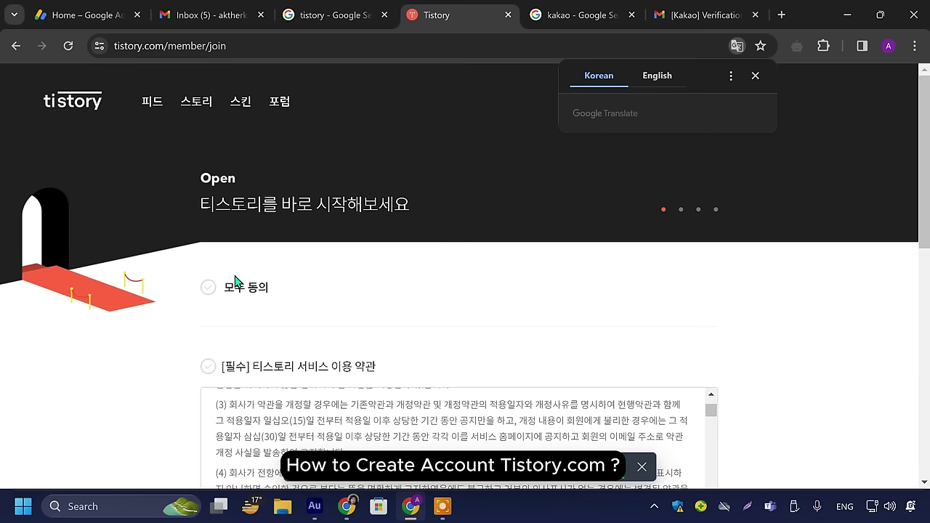
click(646, 78)
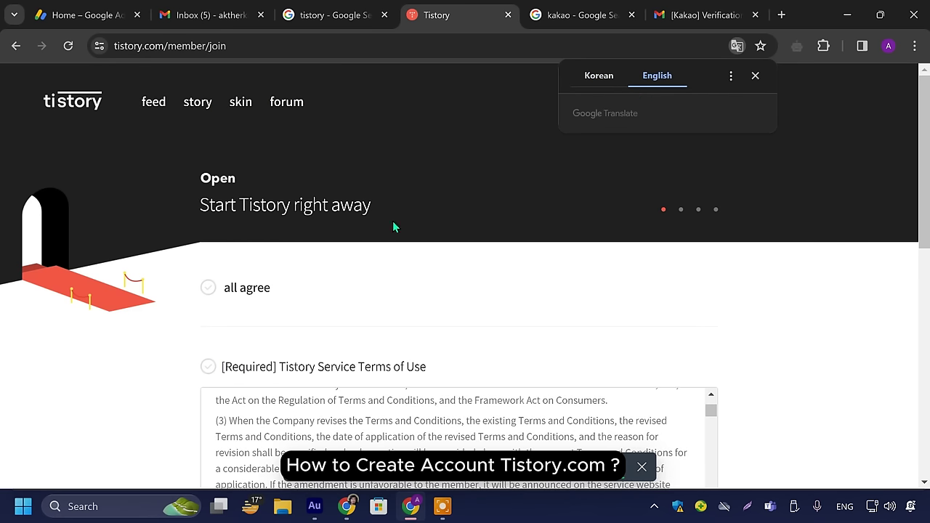
Tick 'All agree' on the terms and proceed to the blog information form
scroll(376, 291, down, 2)
scroll(334, 298, down, 3)
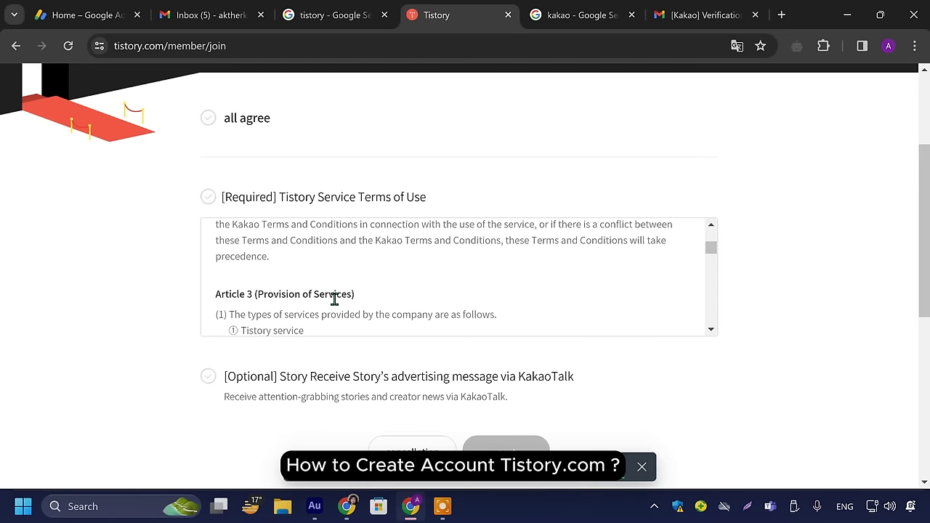
click(208, 120)
scroll(552, 413, down, 5)
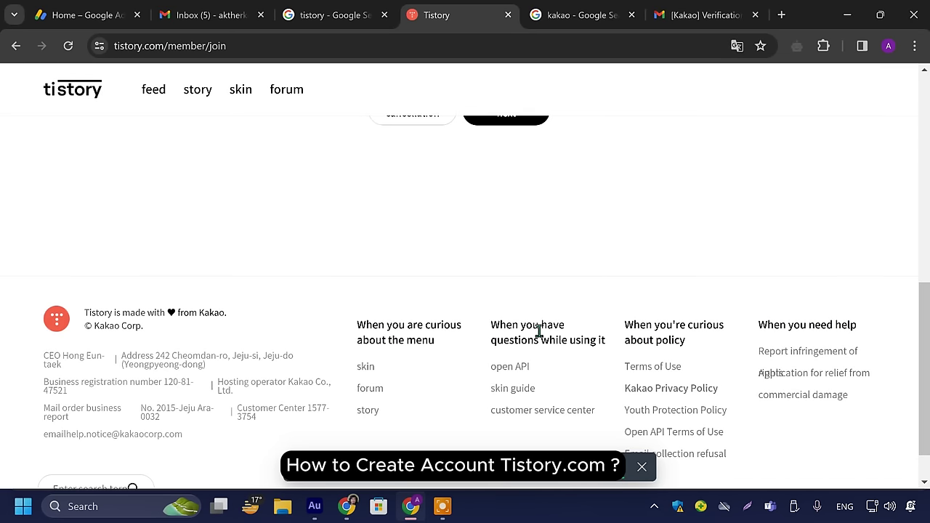
scroll(531, 325, up, 2)
click(519, 281)
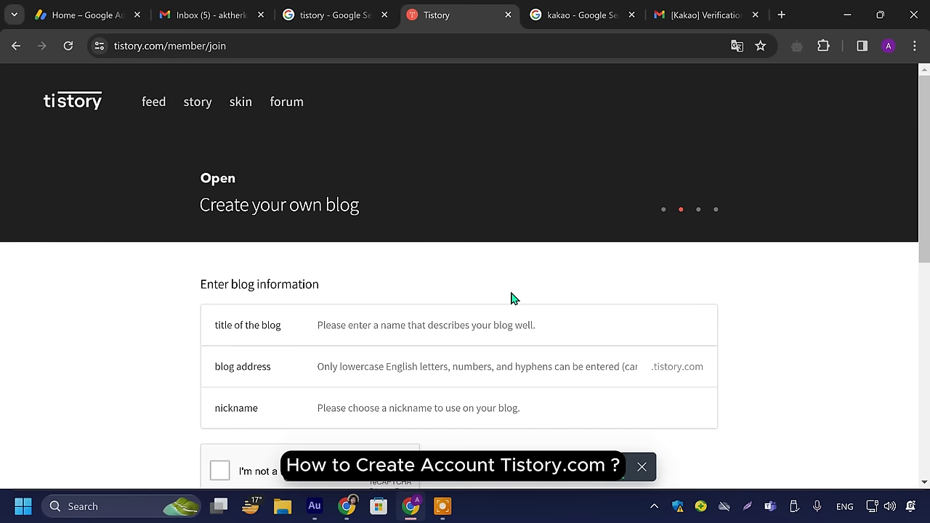
Enter the blog title BLGO and the blog address blgof
scroll(349, 340, down, 2)
click(382, 157)
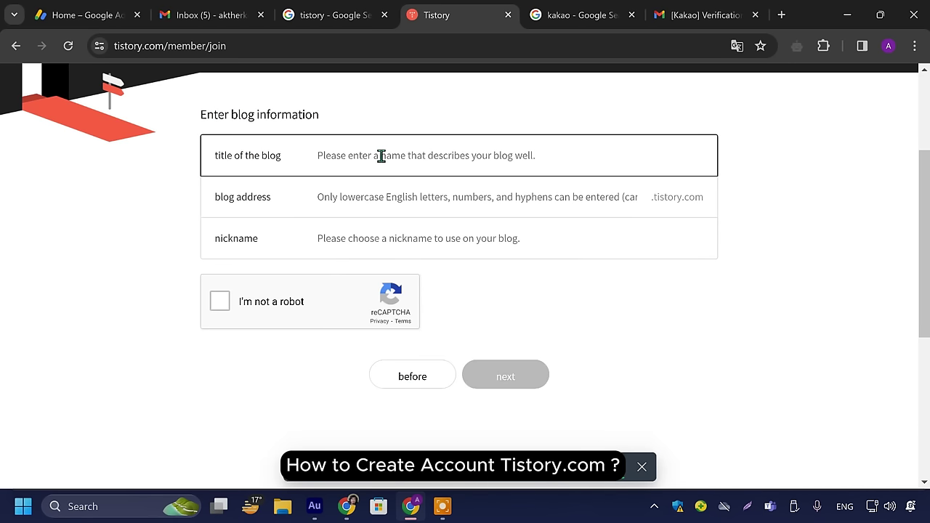
text(BLGO)
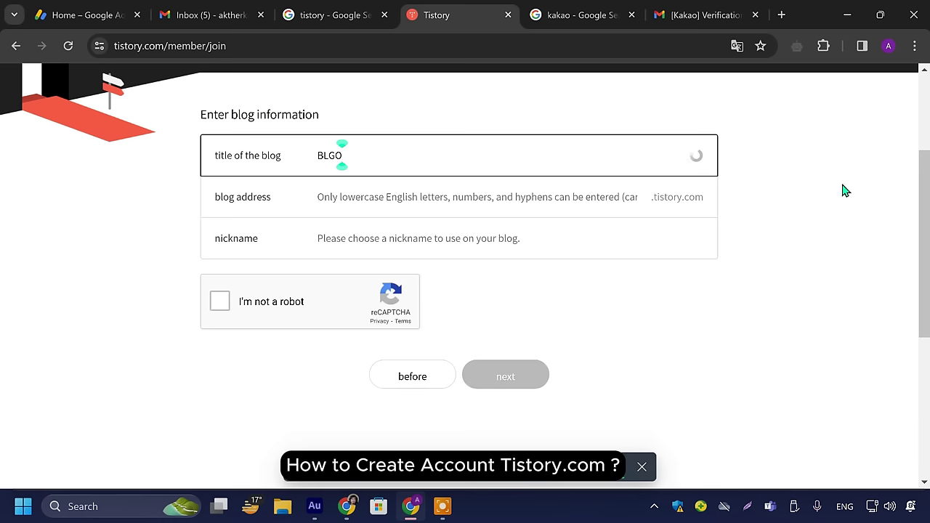
click(477, 198)
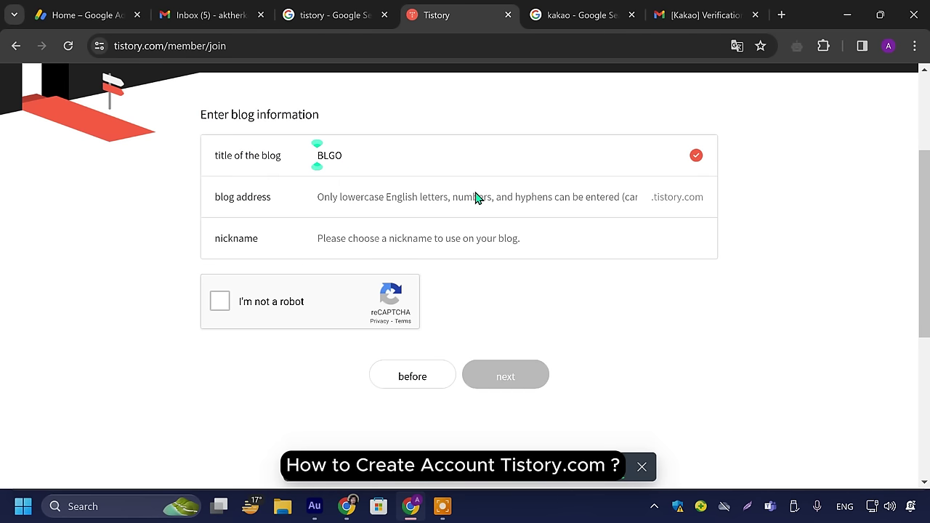
click(429, 195)
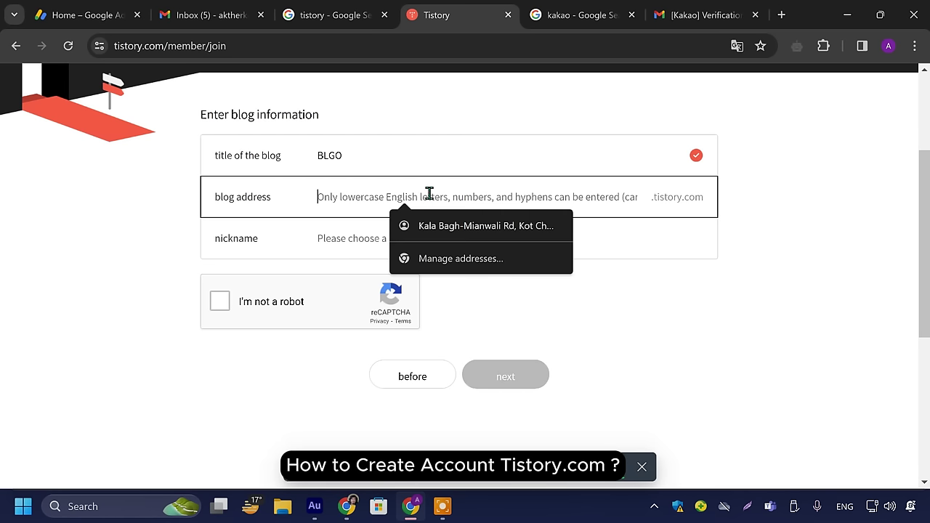
text(blgo)
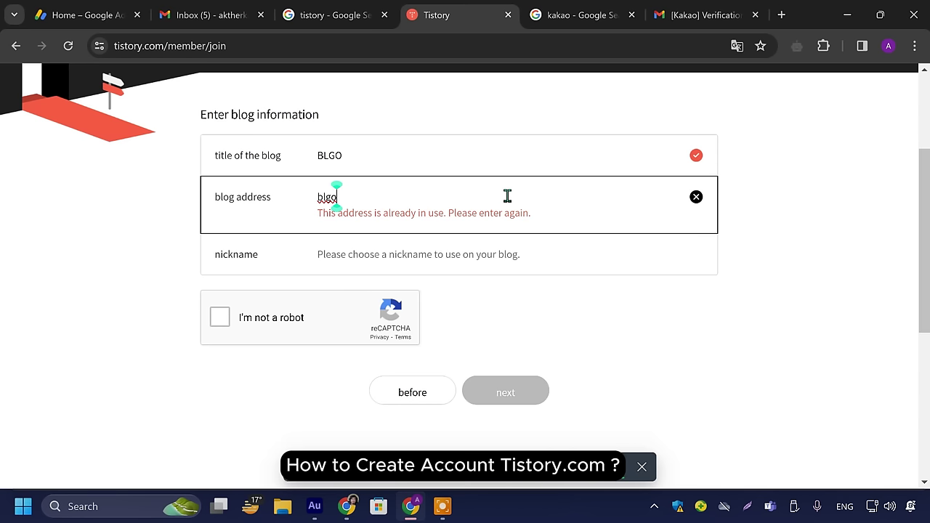
text(f)
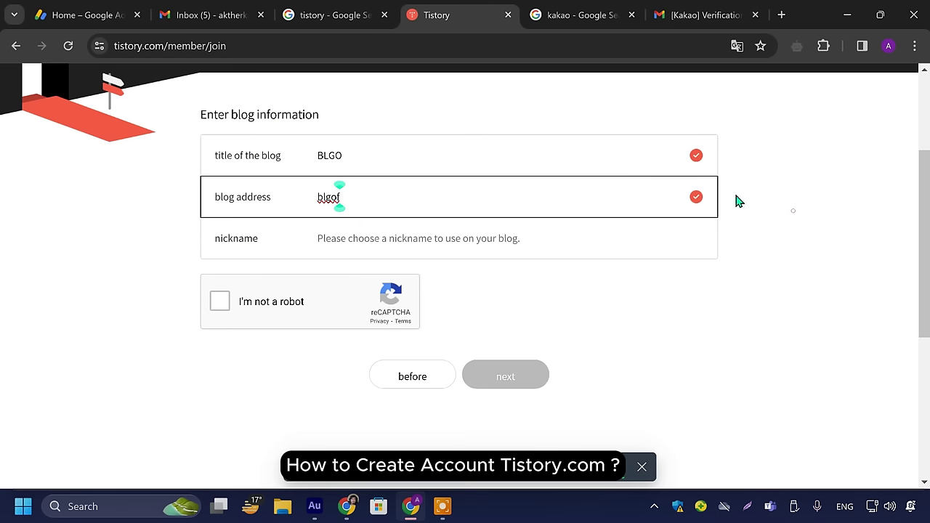
click(401, 266)
Enter the nickname BLGO and tick the reCAPTCHA 'I'm not a robot' box
click(412, 237)
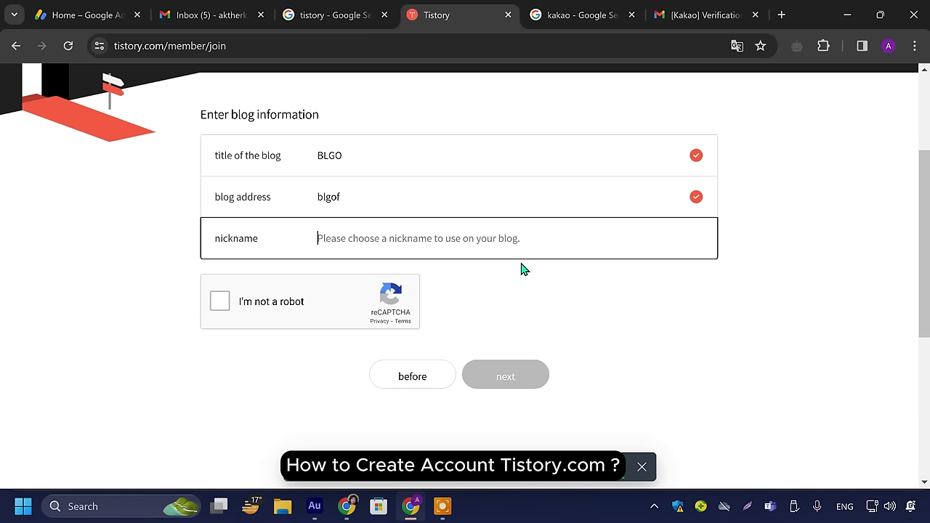
text(BLGO)
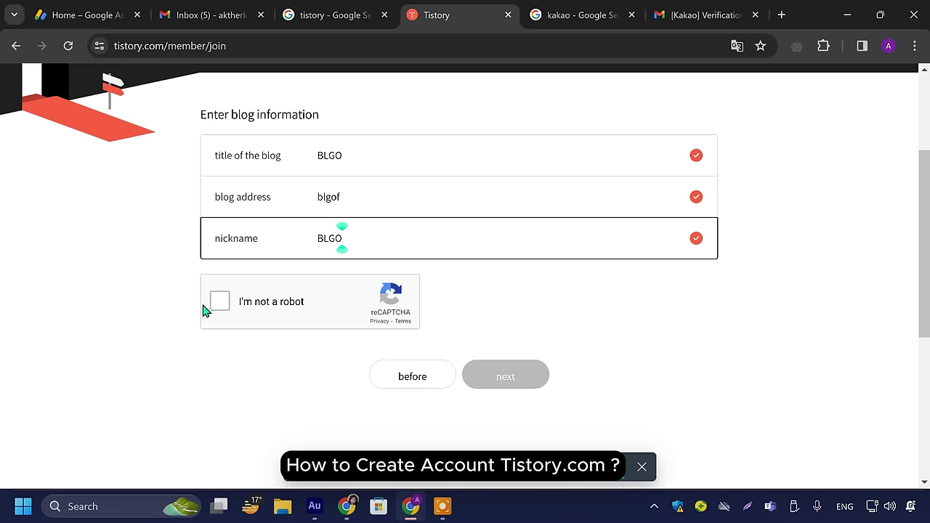
click(214, 306)
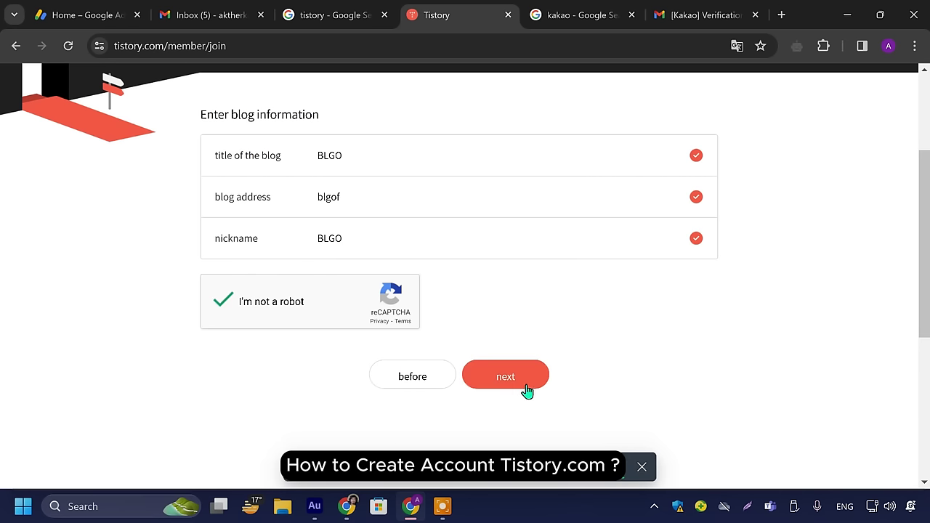
Submit the blog details and browse the skin carousel past the Photography design
click(520, 386)
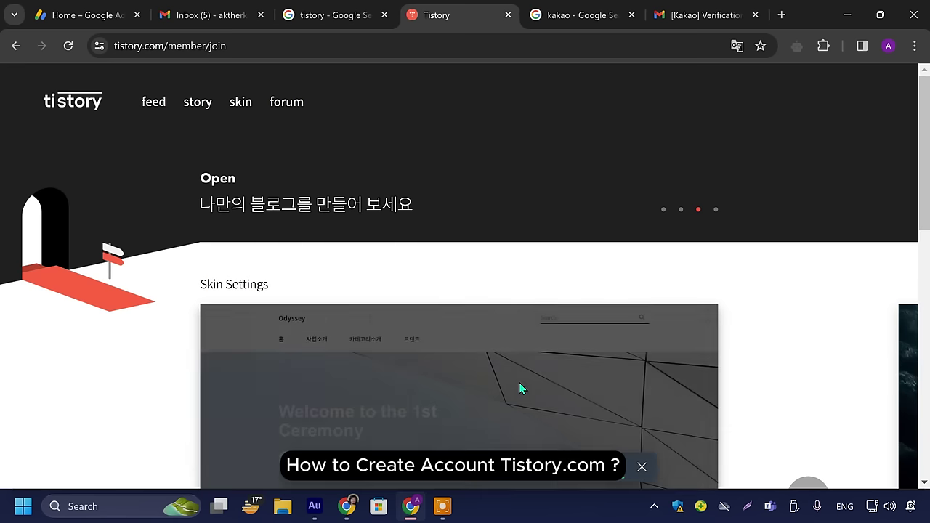
scroll(395, 333, down, 5)
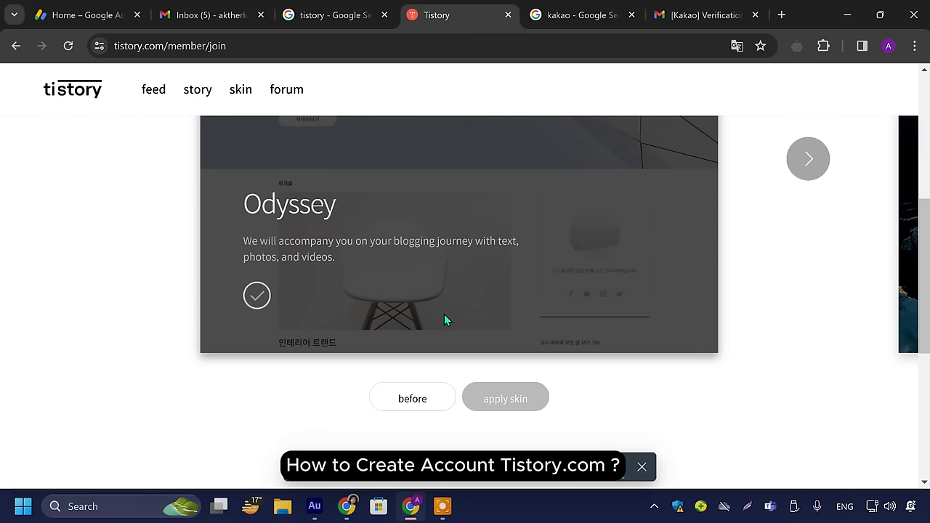
scroll(436, 320, up, 2)
scroll(379, 259, up, 2)
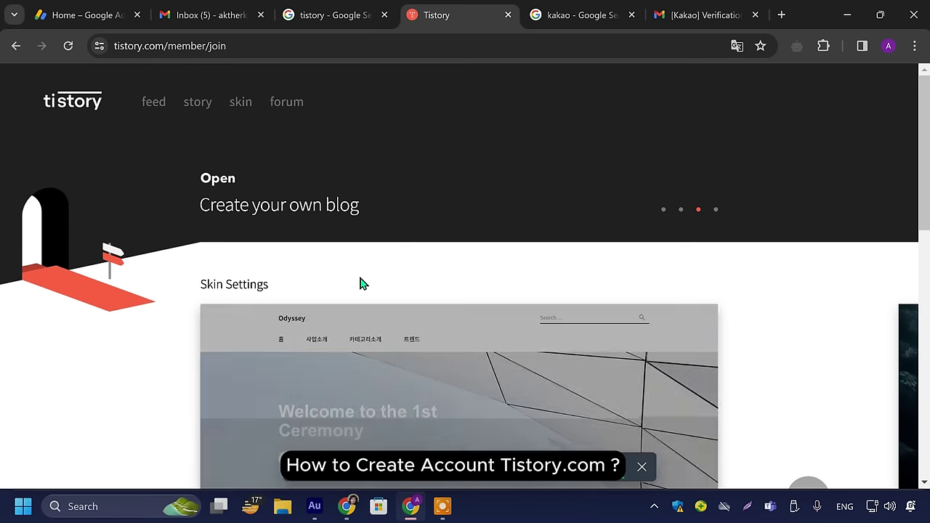
scroll(436, 306, down, 2)
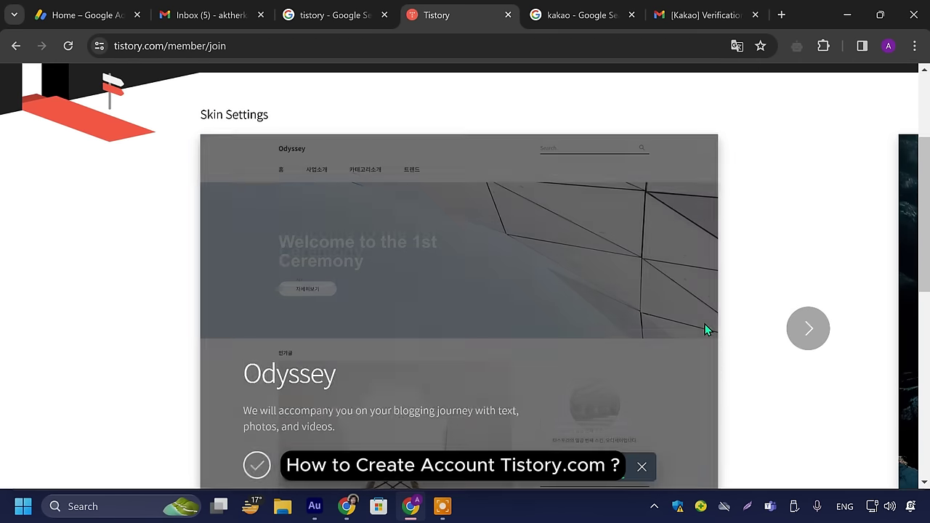
scroll(720, 326, down, 3)
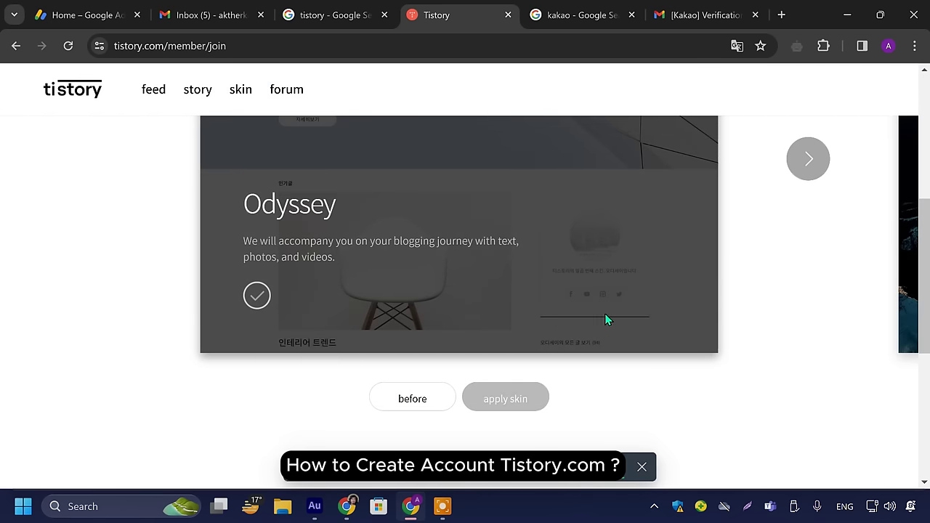
click(794, 173)
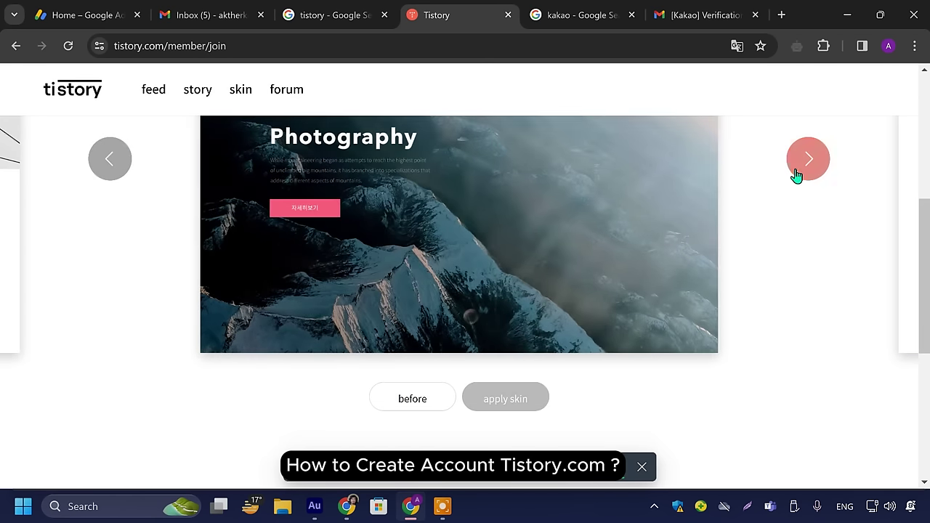
click(798, 174)
scroll(749, 297, up, 2)
Browse past WHATEVER, POSTER and Art Library, then select and apply the Book Club skin
click(804, 327)
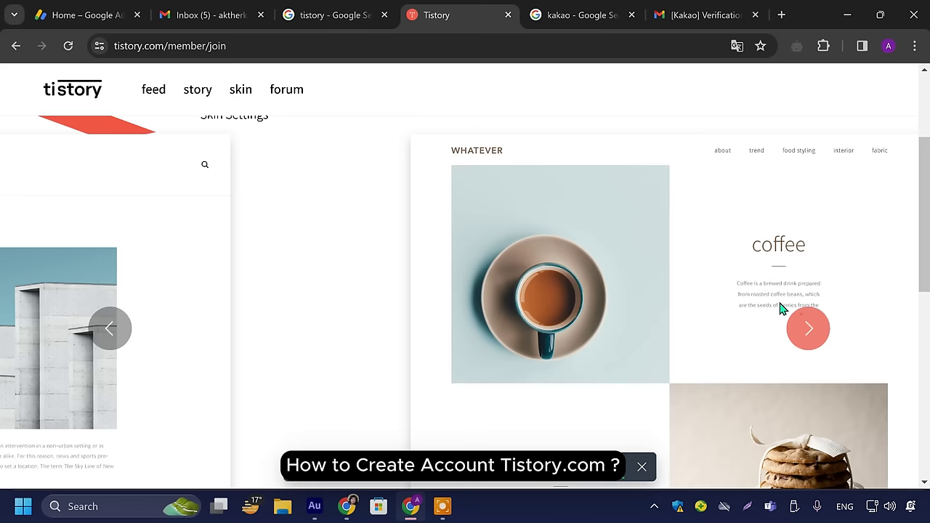
scroll(726, 299, down, 2)
scroll(712, 311, up, 2)
click(807, 329)
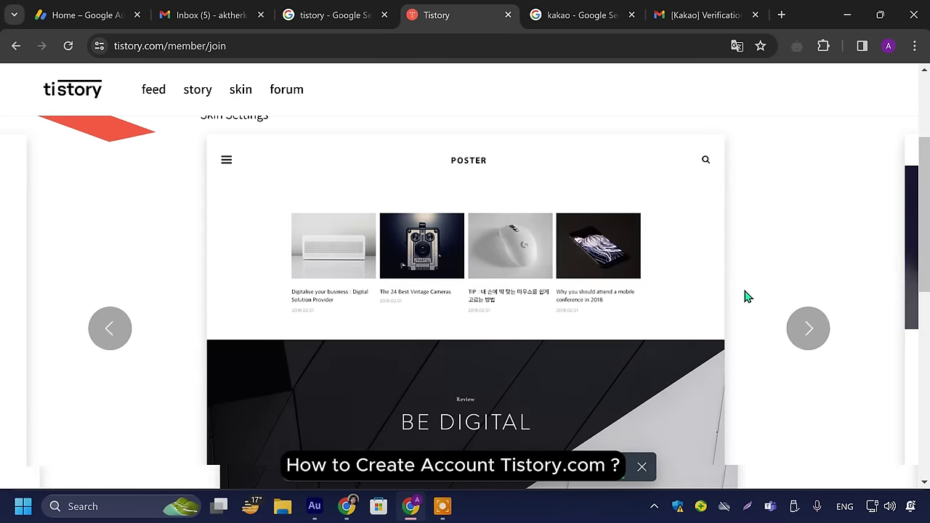
click(808, 329)
scroll(756, 310, down, 2)
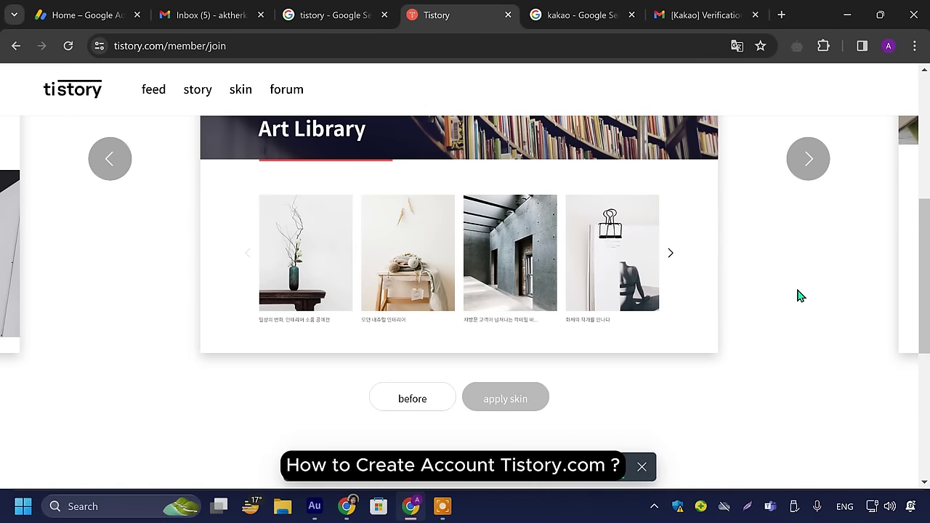
click(808, 158)
scroll(436, 251, up, 2)
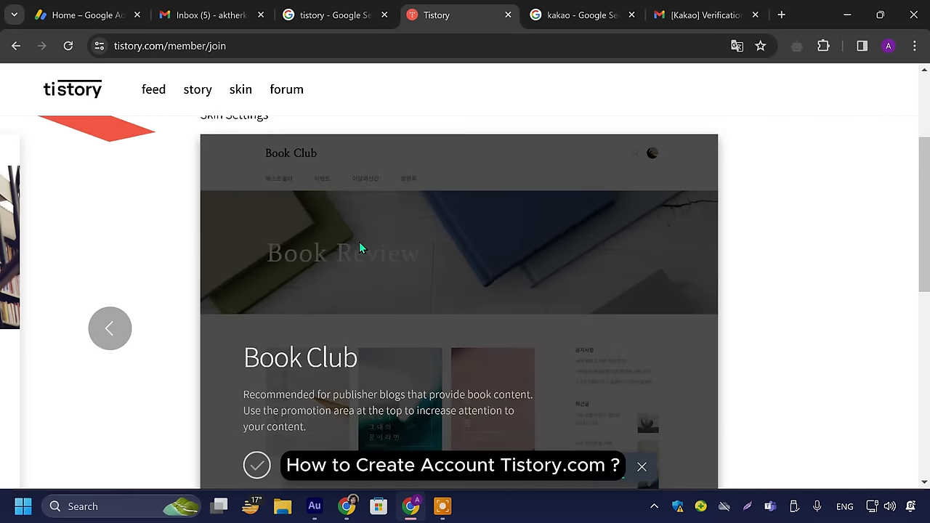
scroll(475, 267, down, 2)
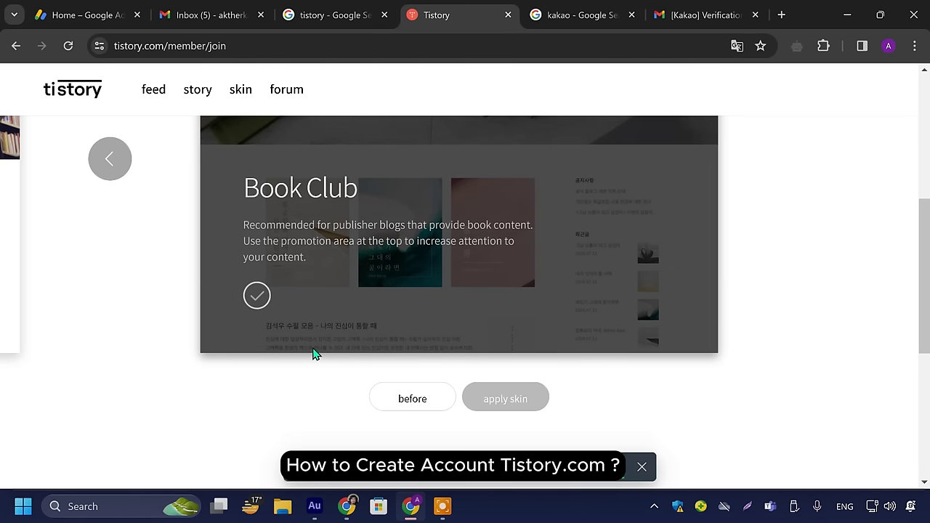
click(257, 298)
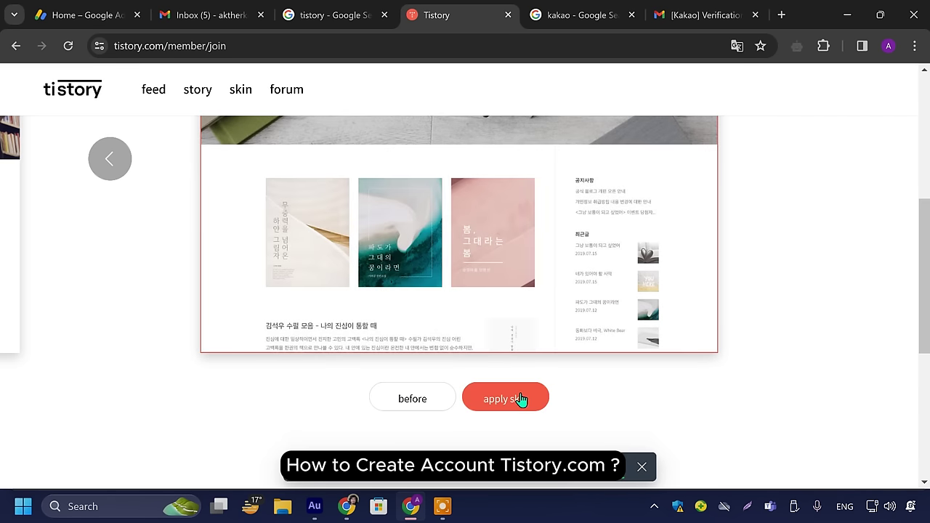
click(528, 407)
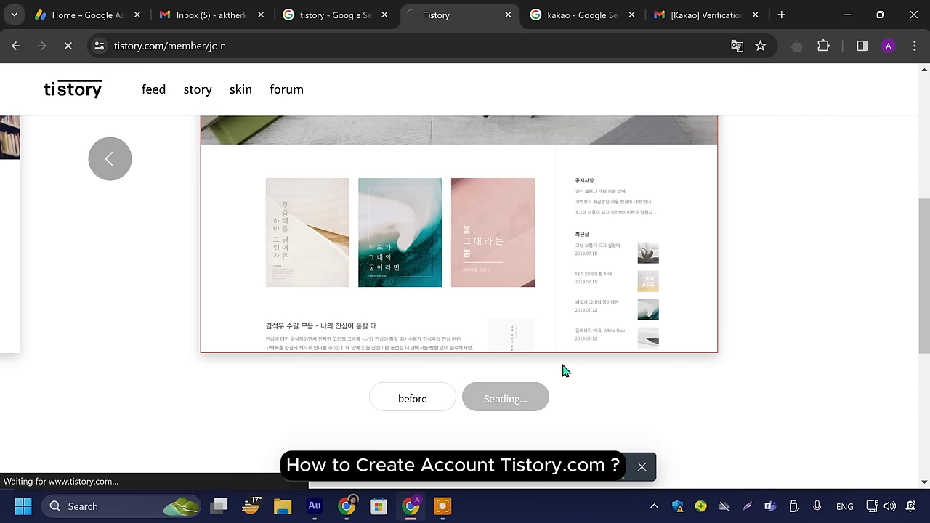
Select the new blog's address and open blgof.tistory.com in a new tab
scroll(397, 349, down, 2)
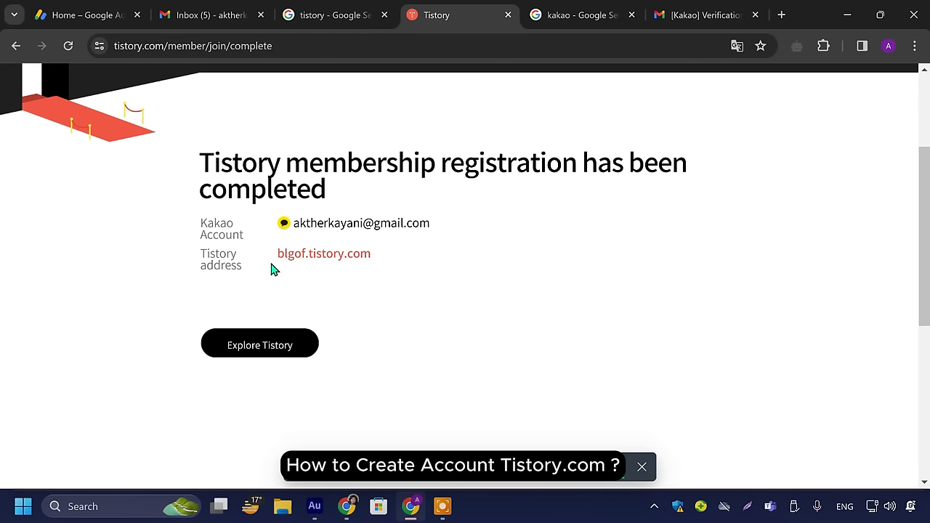
drag(272, 268, 390, 255)
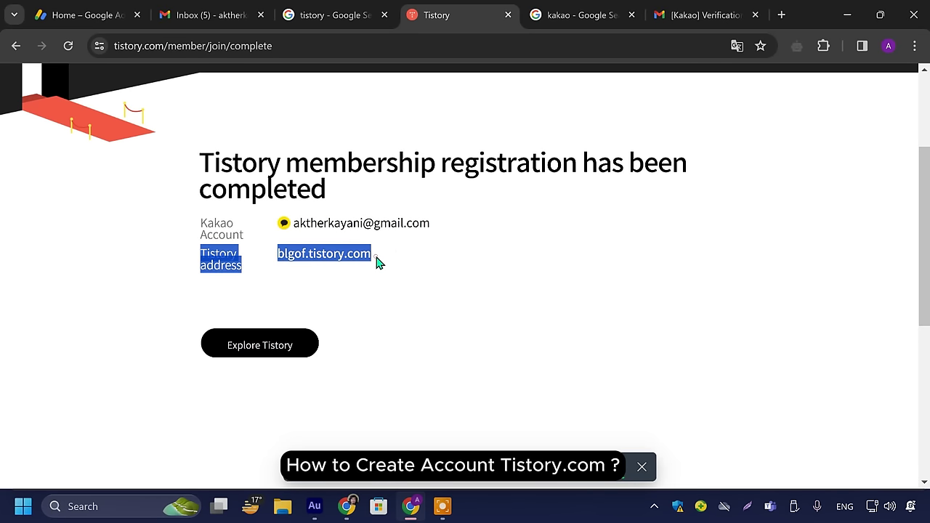
click(378, 261)
mouse_move(279, 259)
mouse_down()
mouse_move(382, 262)
mouse_move(280, 254)
mouse_up()
click(378, 259)
right_click(281, 254)
click(363, 308)
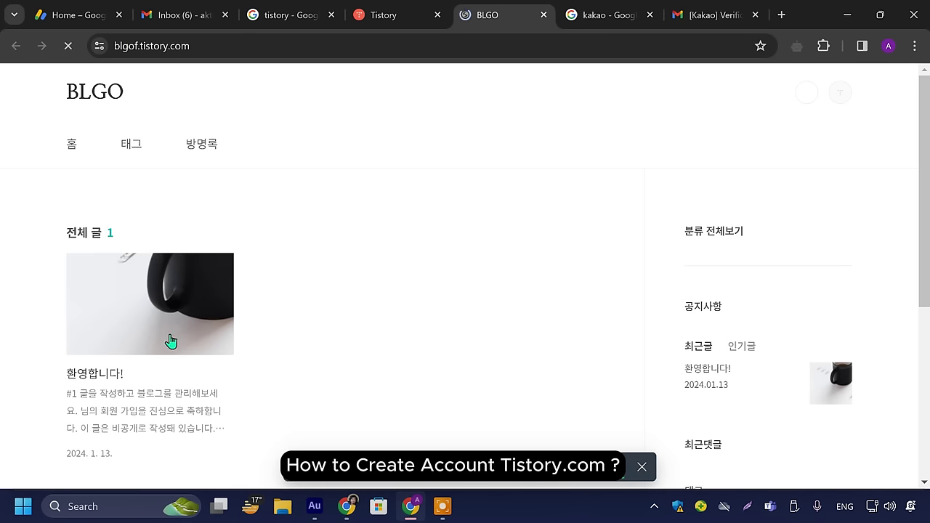
Translate the BLGO blog page into English, then return to the registration-complete tab
right_click(438, 188)
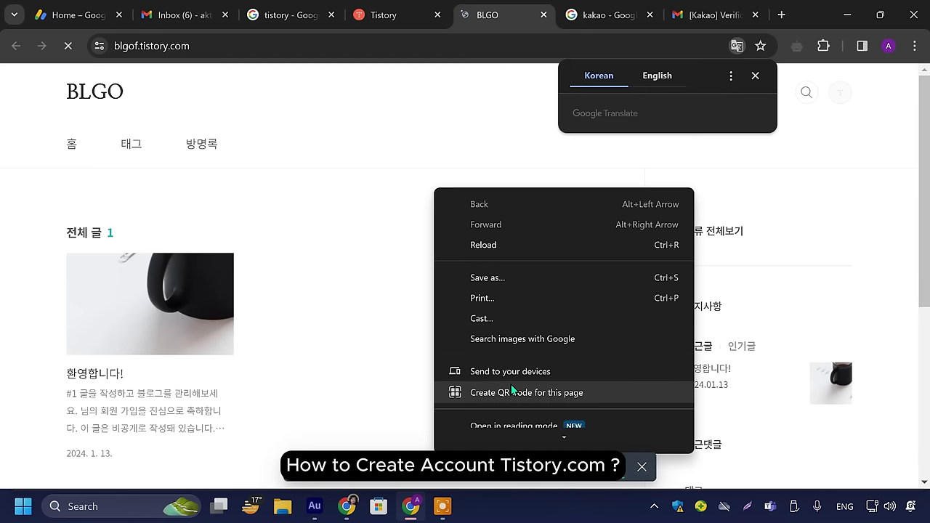
click(650, 77)
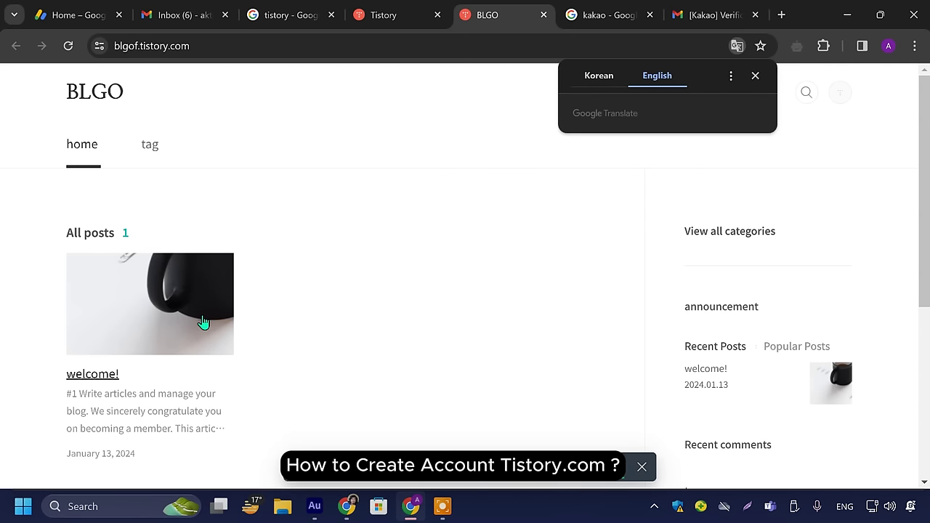
scroll(134, 364, down, 2)
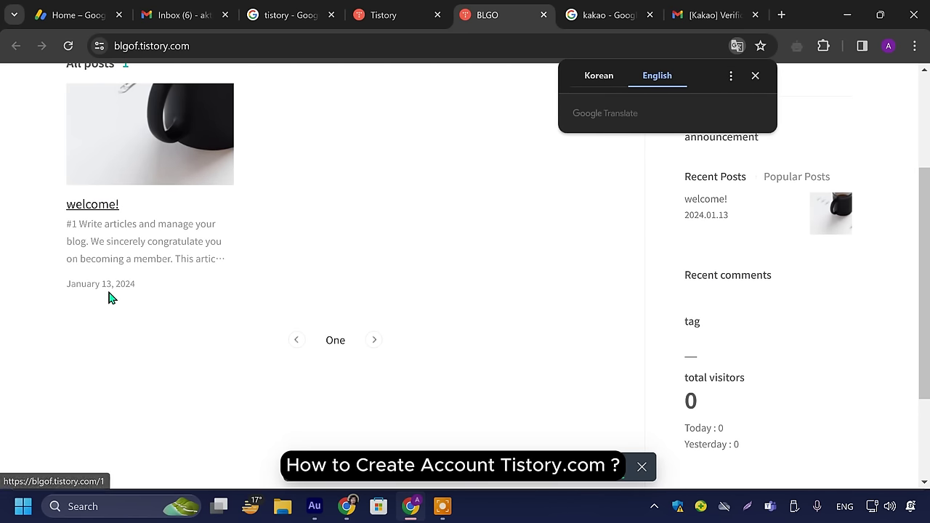
scroll(109, 305, up, 2)
click(383, 15)
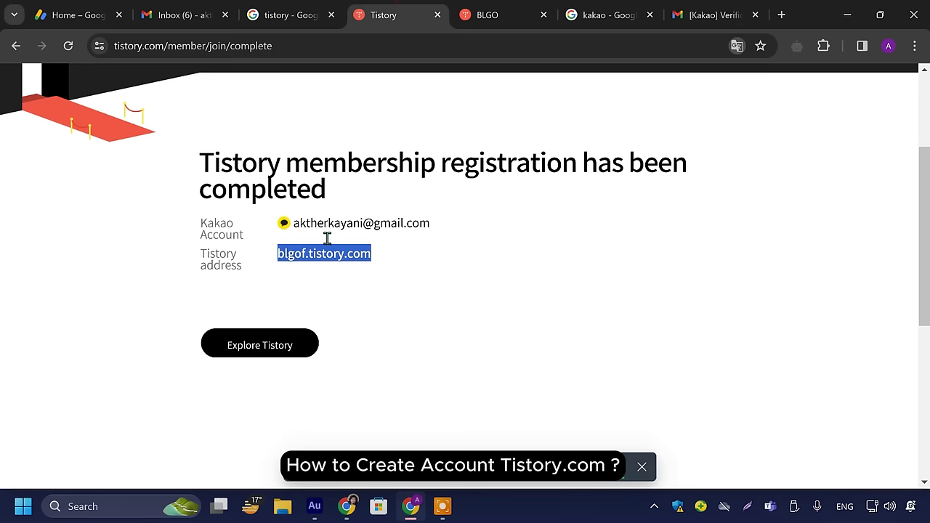
Explore Tistory's published stories, translate that page into English, then go back
click(395, 383)
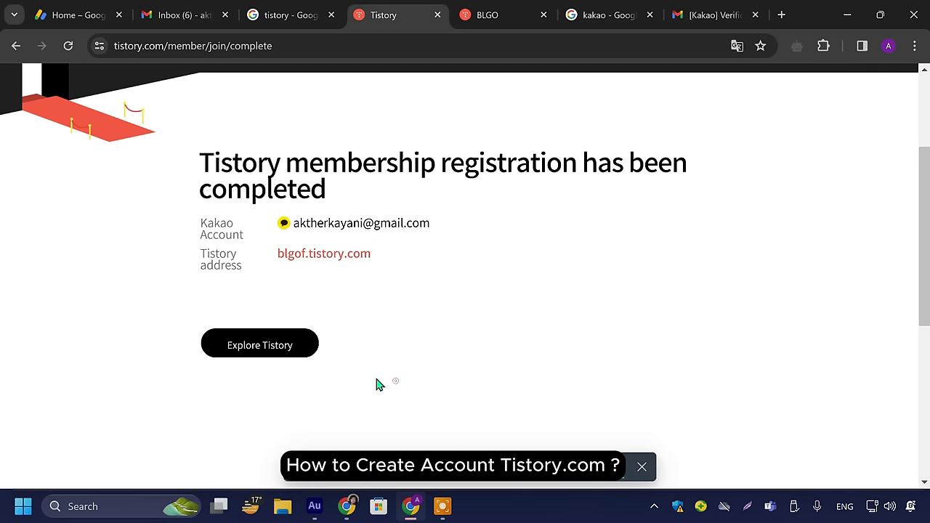
click(287, 355)
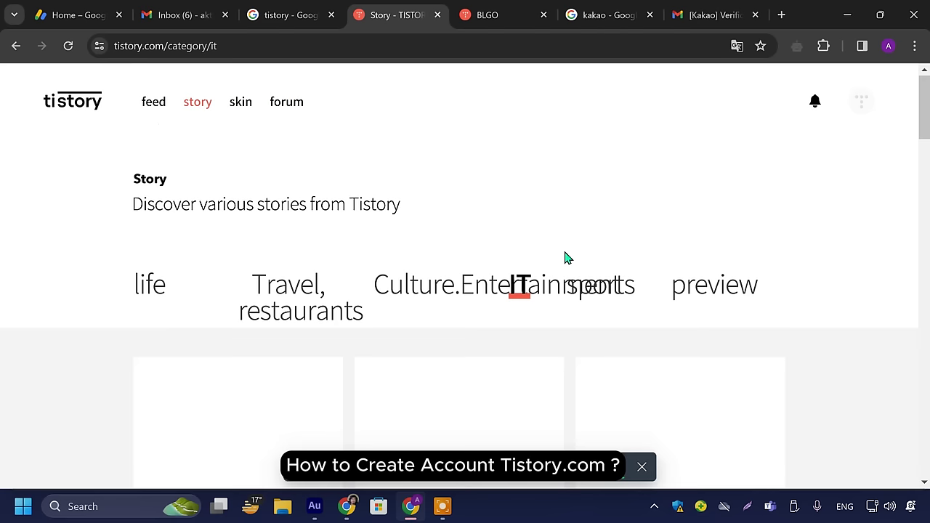
scroll(227, 259, down, 3)
scroll(370, 295, up, 3)
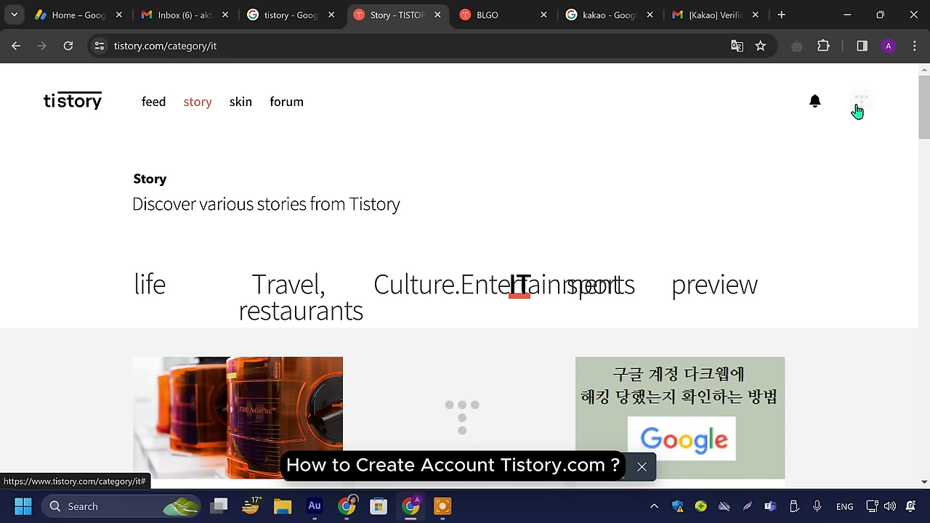
right_click(776, 146)
click(627, 380)
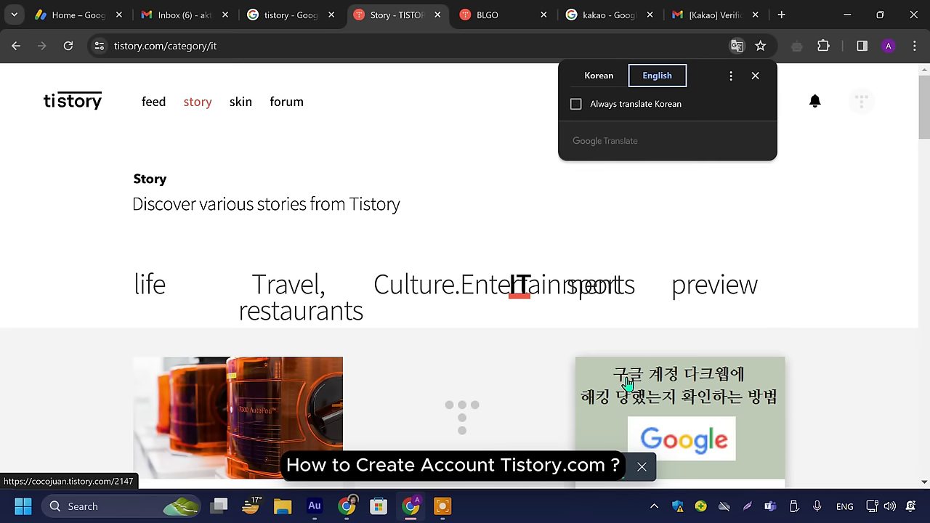
click(16, 46)
Open the Tistory account menu, close it, and reopen it showing BLGO as the running blog
scroll(706, 186, up, 3)
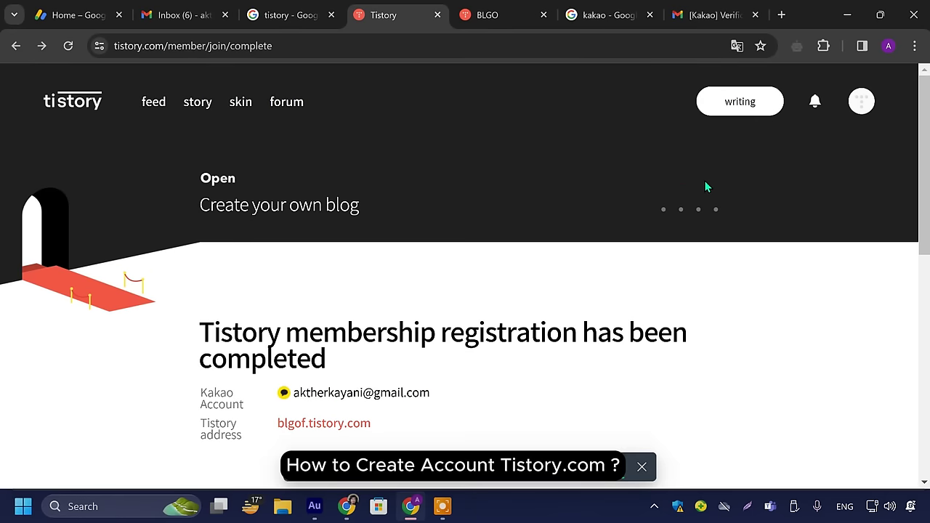
scroll(154, 363, down, 3)
scroll(639, 211, up, 3)
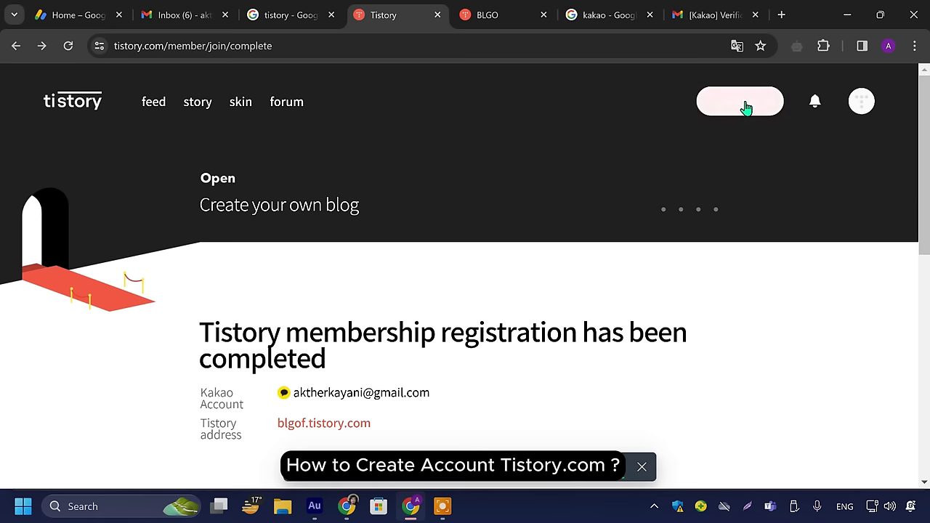
click(861, 105)
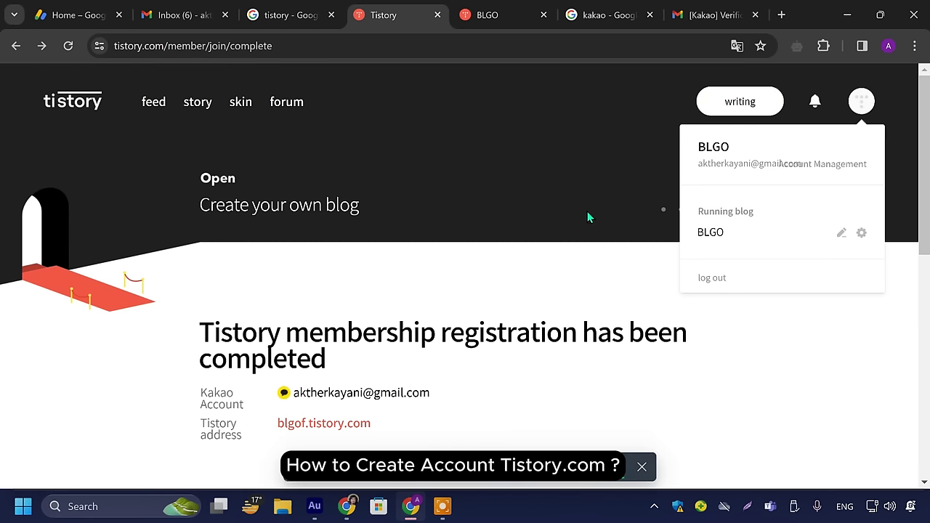
click(507, 279)
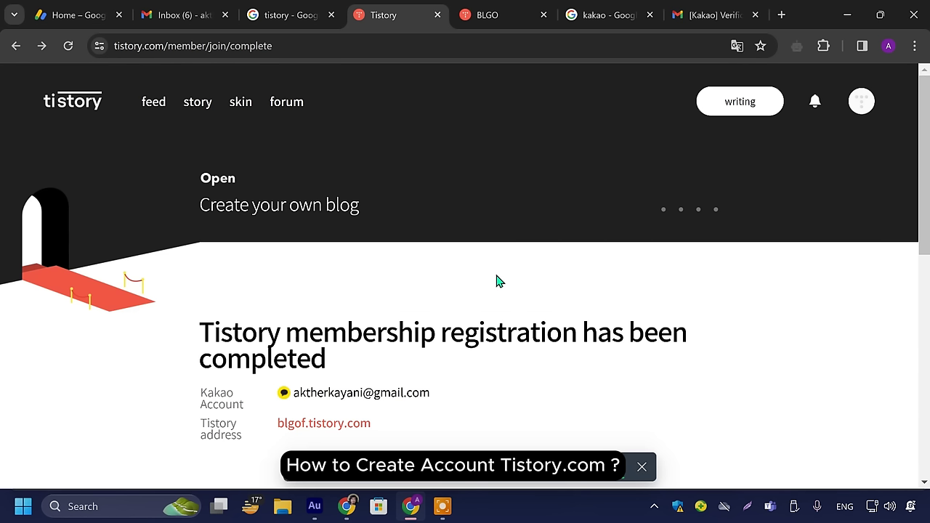
click(861, 101)
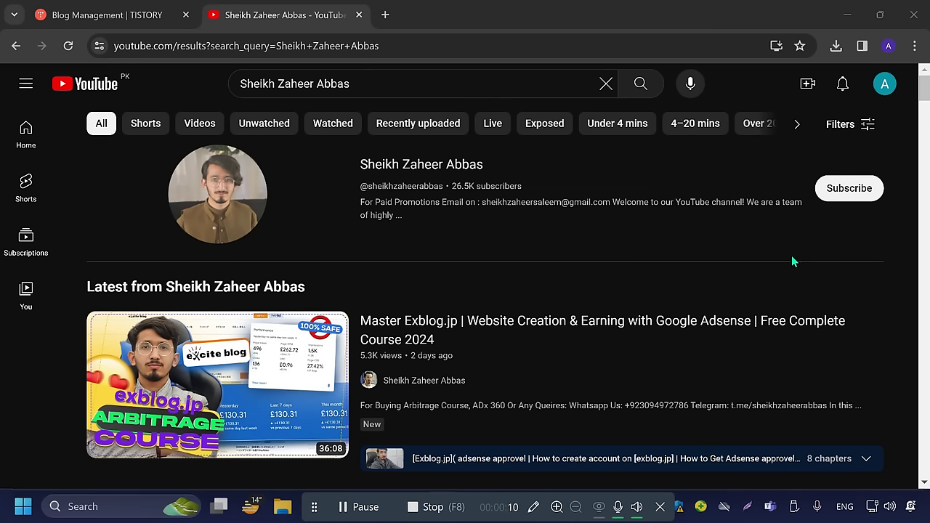
Subscribe to the YouTube channel and set its notification bell to All
click(849, 188)
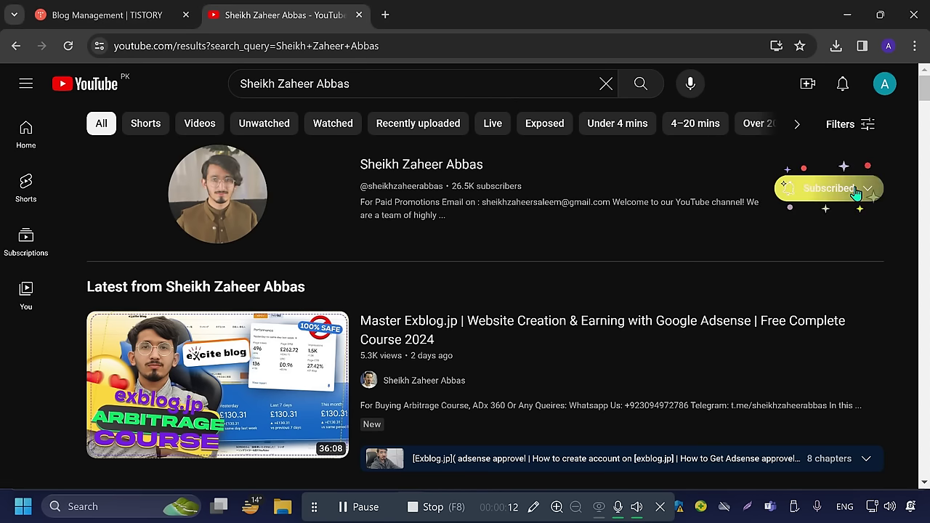
click(840, 190)
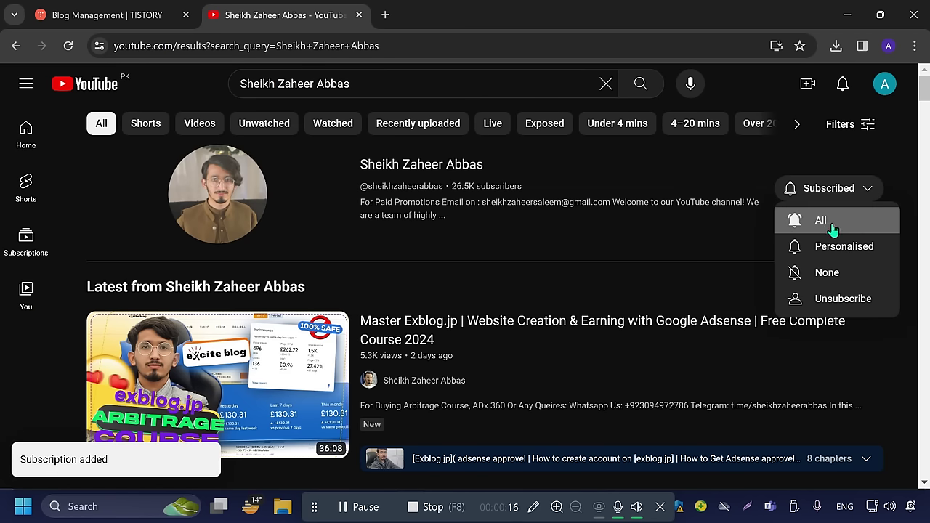
click(836, 229)
click(836, 199)
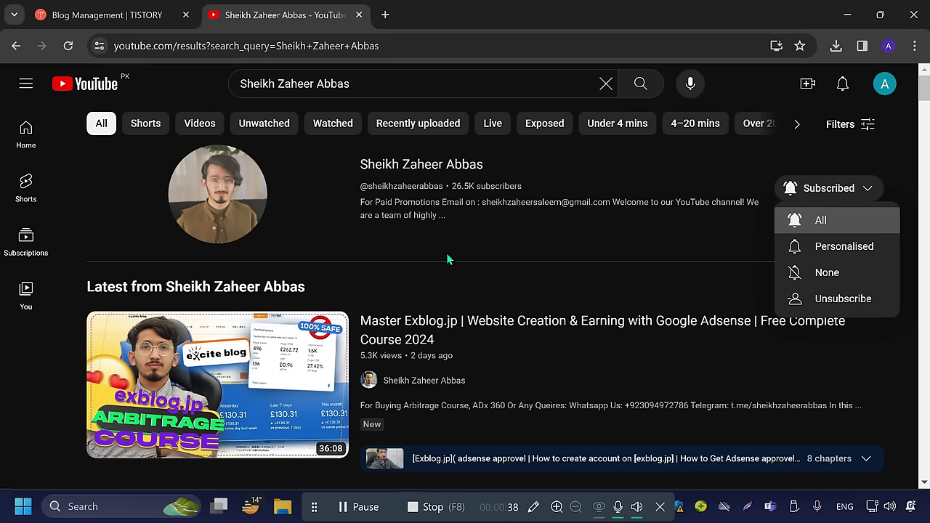
click(331, 342)
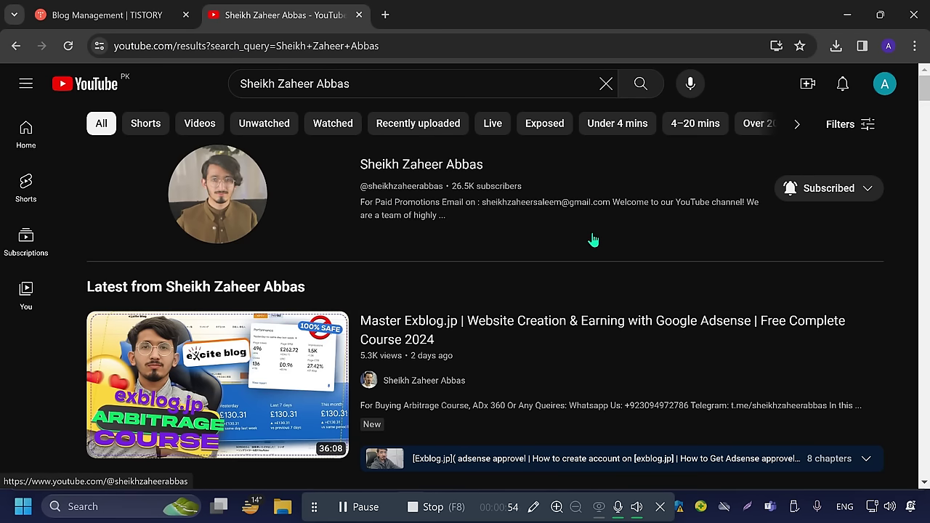
mouse_move(450, 471)
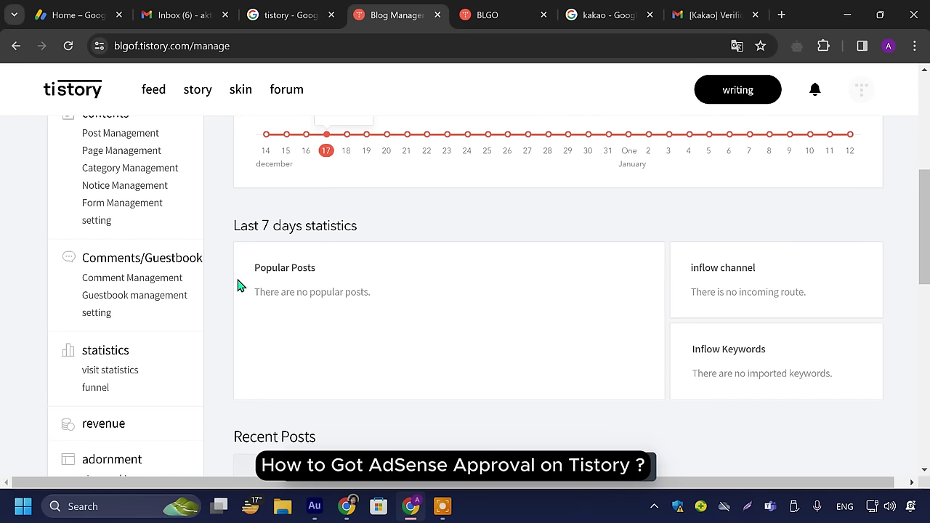
Open the blog's revenue settings and scroll to the Google AdSense section
scroll(109, 240, up, 1)
scroll(122, 262, down, 1)
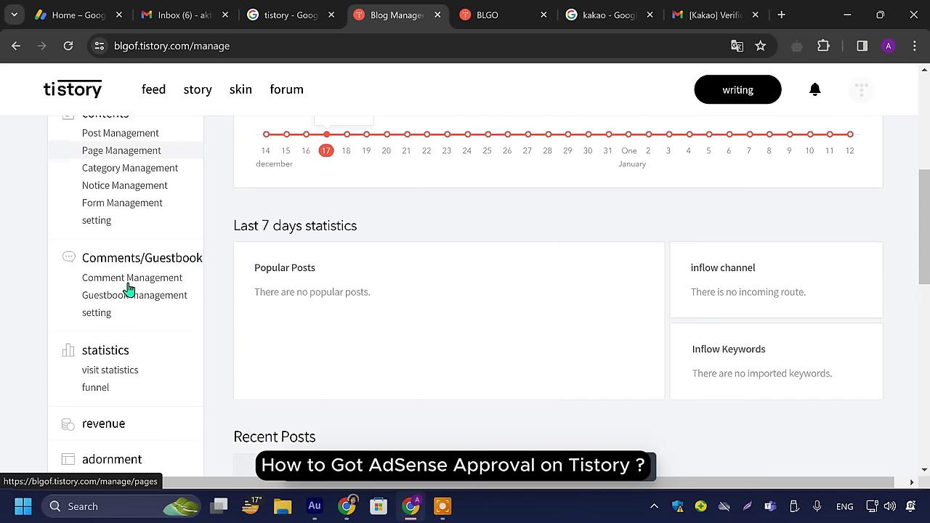
click(124, 431)
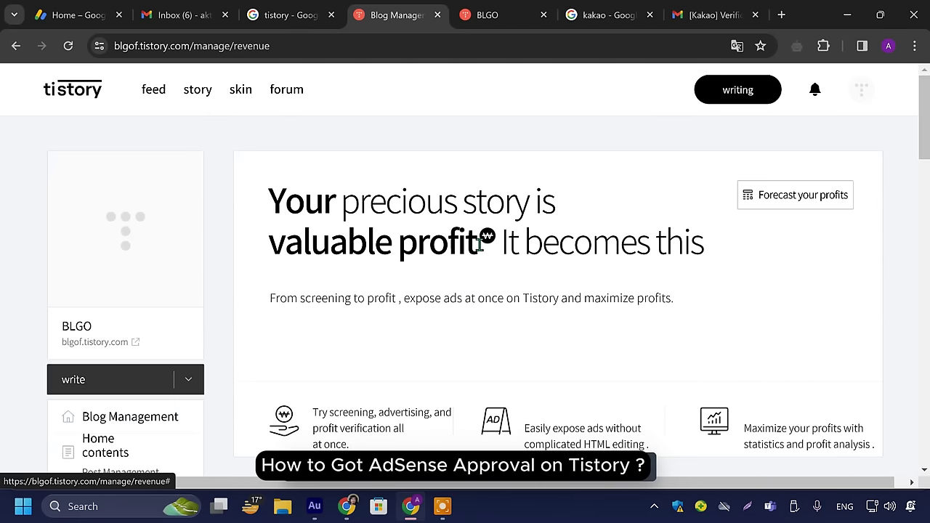
scroll(475, 255, down, 4)
scroll(269, 260, down, 2)
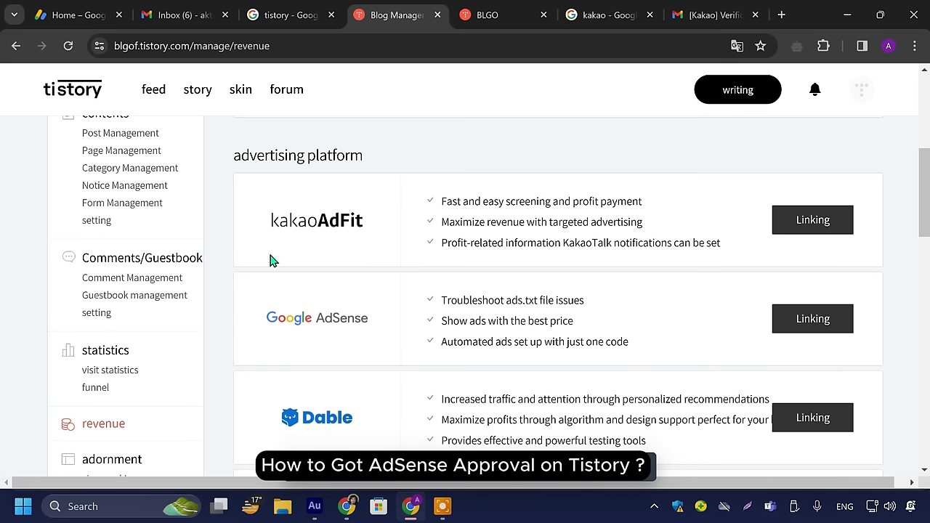
scroll(452, 249, down, 2)
scroll(386, 313, up, 5)
scroll(327, 314, down, 2)
scroll(458, 399, down, 4)
scroll(392, 338, up, 4)
scroll(338, 324, down, 4)
scroll(367, 355, up, 4)
Start AdSense linking, then switch to the kakao Google search results
click(822, 327)
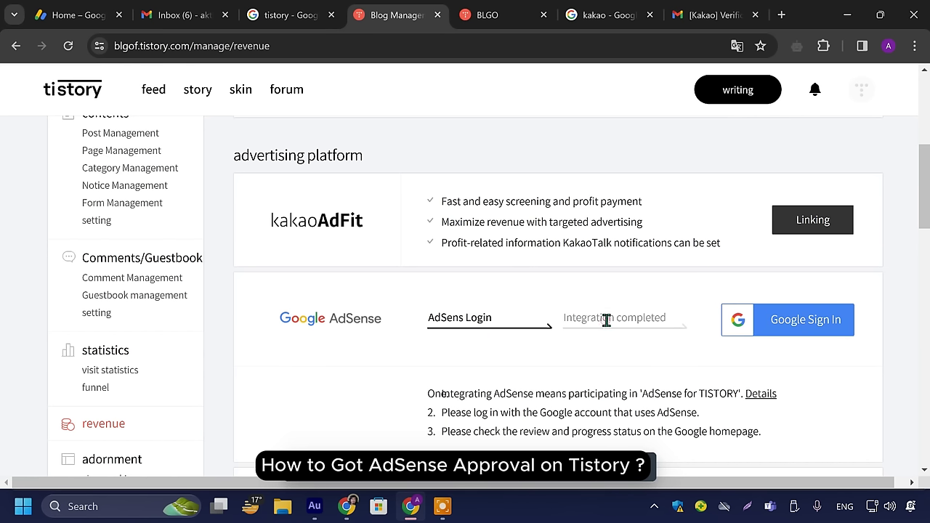
scroll(524, 333, up, 2)
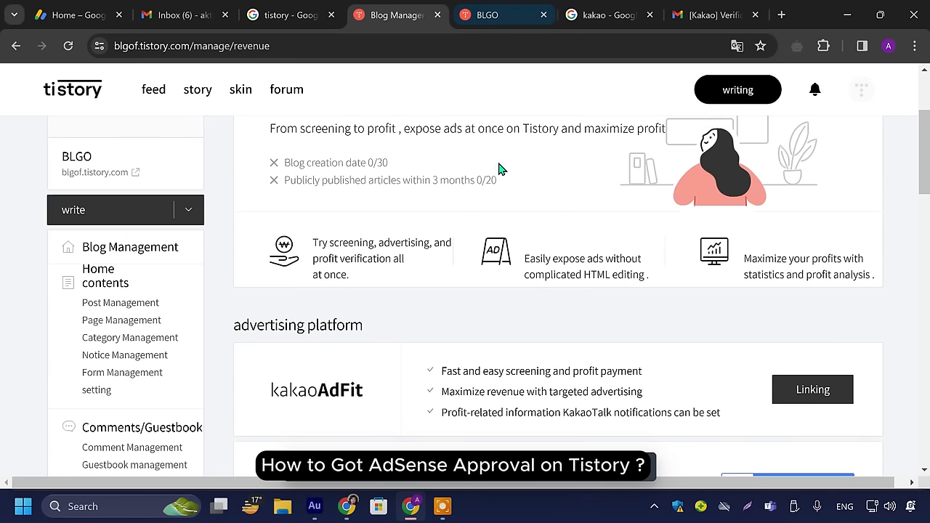
scroll(499, 166, down, 3)
click(609, 15)
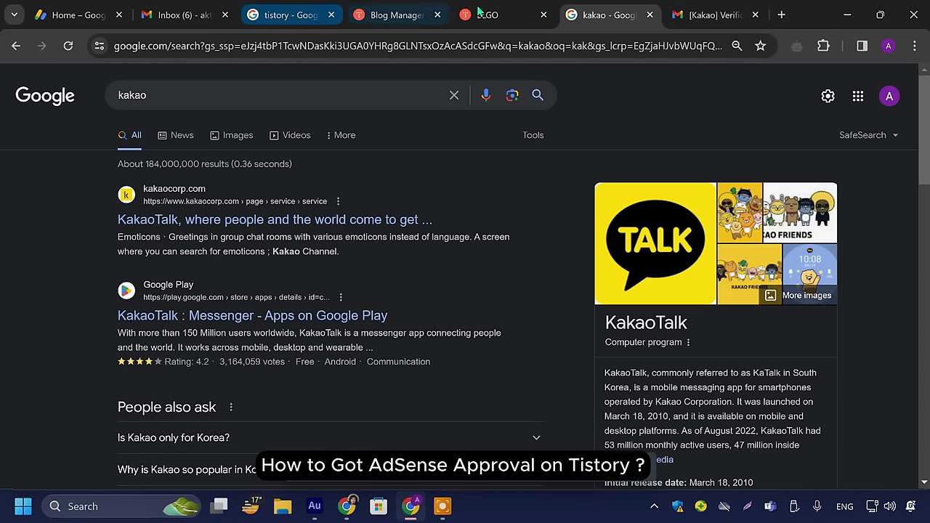
Close the Kakao email tab and begin adding a new site in AdSense Sites
click(755, 15)
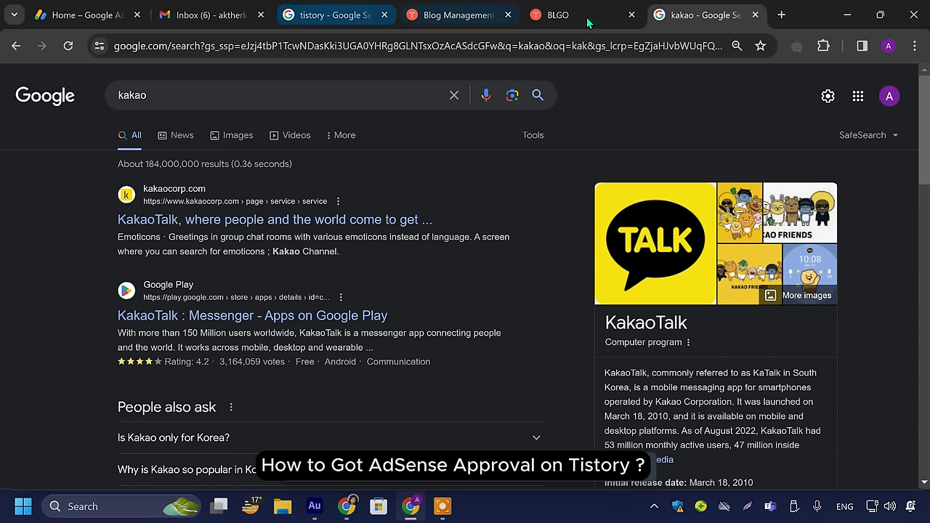
drag(80, 15, 585, 15)
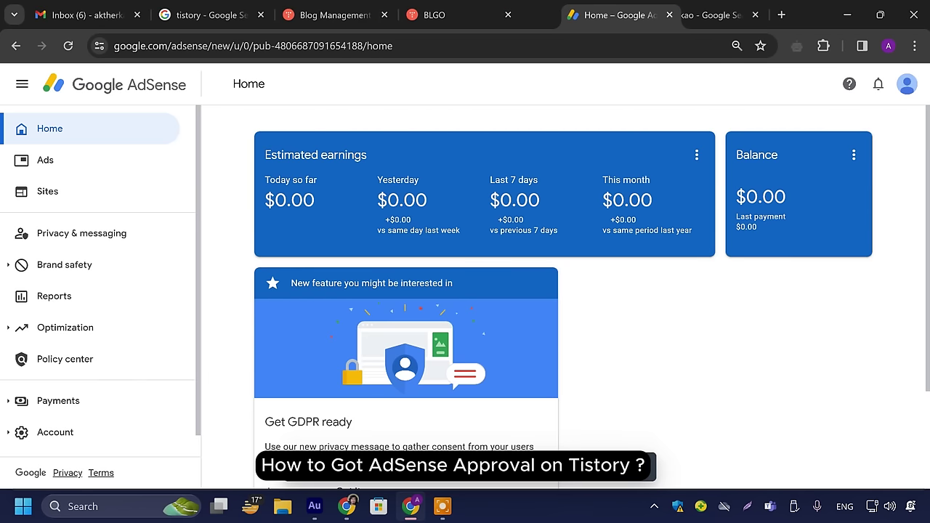
click(99, 193)
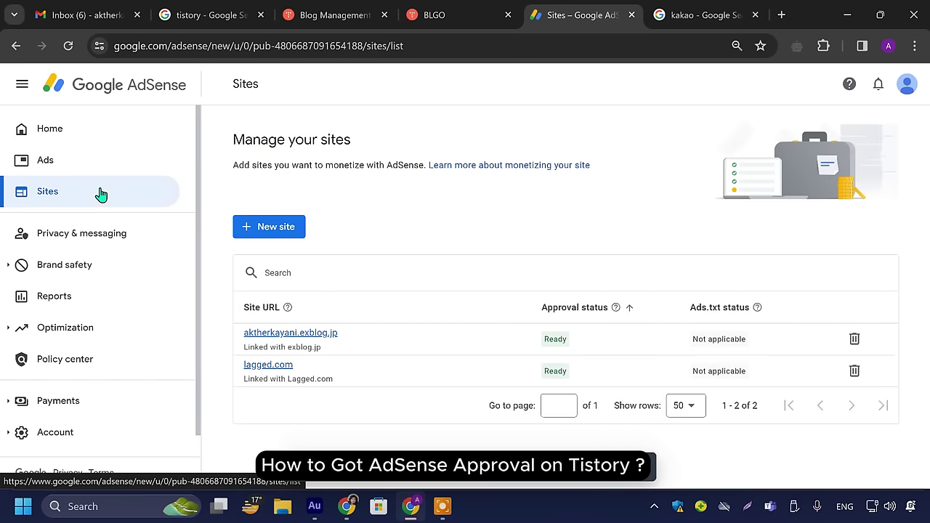
click(295, 226)
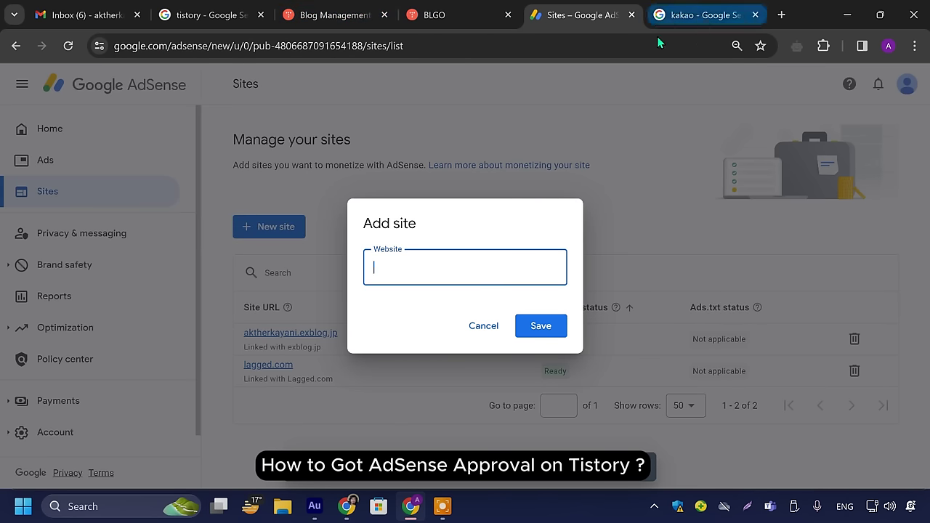
Copy the BLGO blog's web address from its home page address bar
click(207, 14)
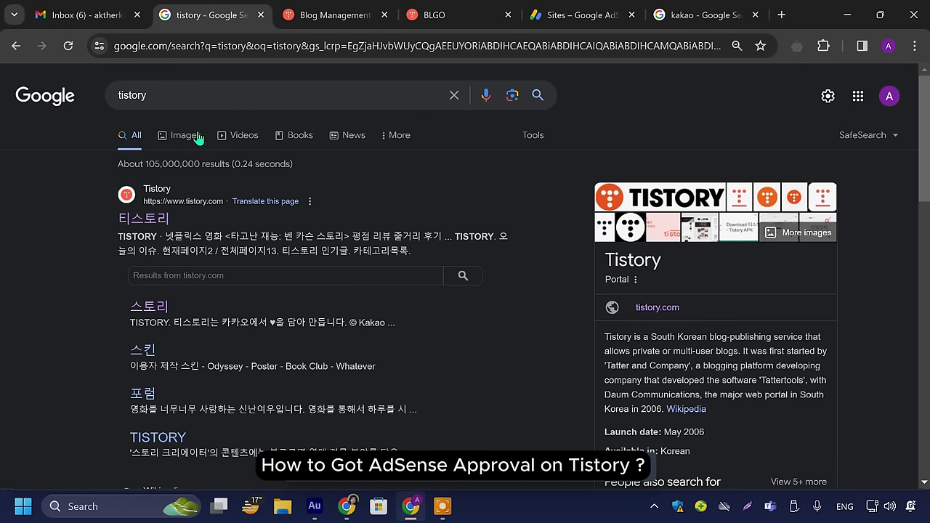
click(491, 13)
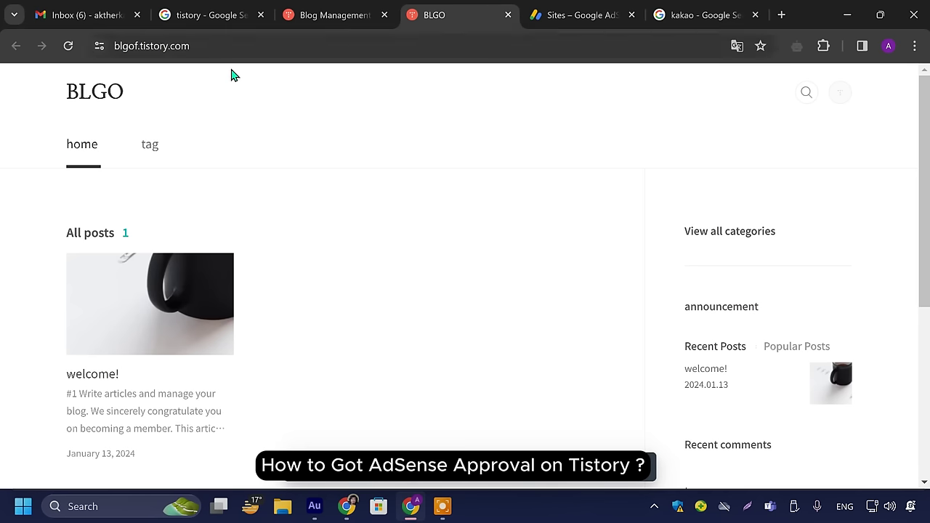
click(217, 48)
right_click(218, 48)
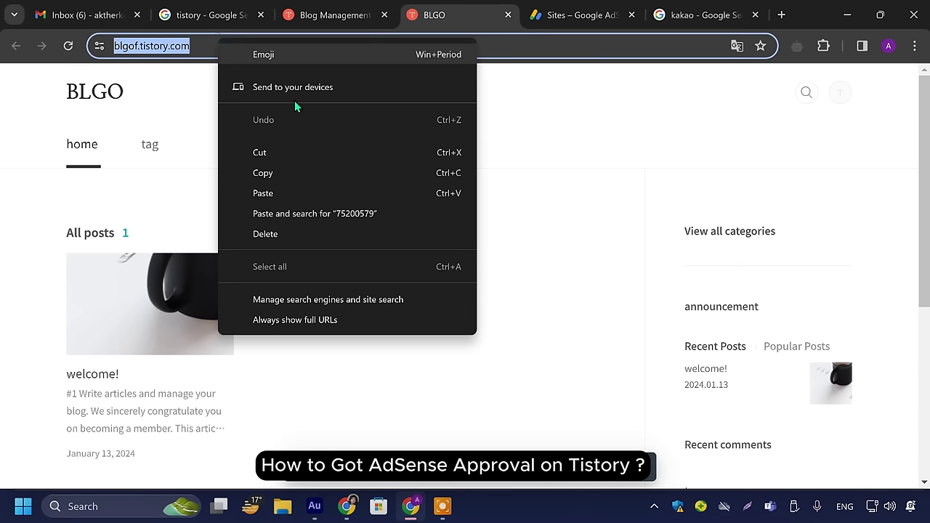
click(258, 171)
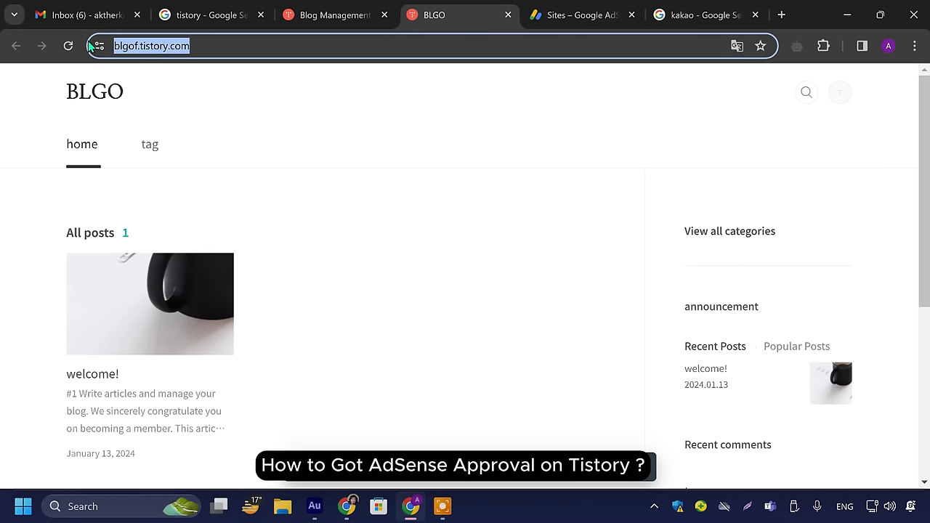
Paste blgof.tistory.com into AdSense's Website field and save the new site
click(581, 15)
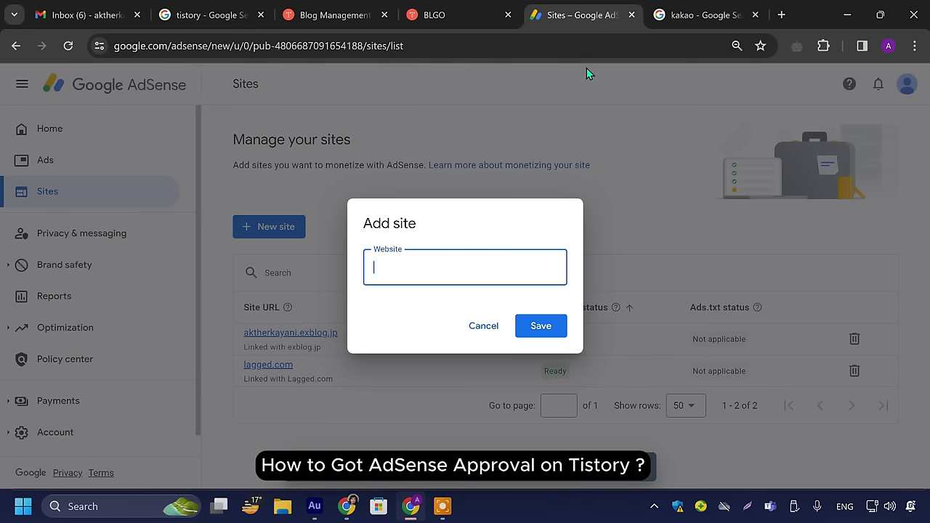
right_click(461, 264)
click(506, 192)
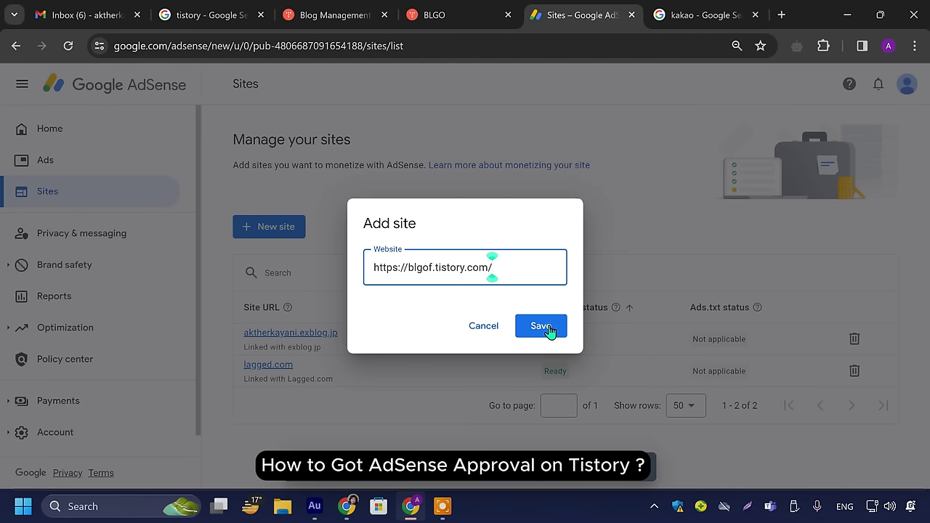
click(545, 325)
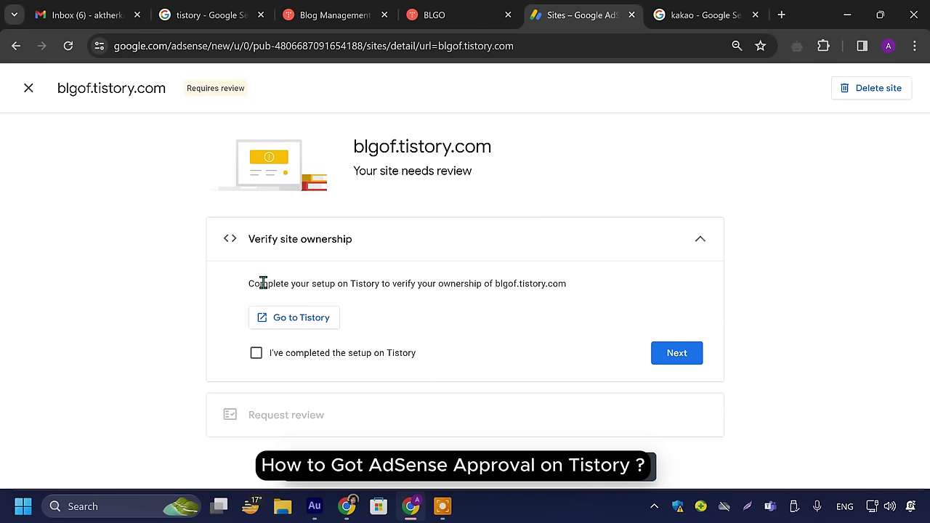
Mark the Tistory setup completed in AdSense and begin Google sign-in from Tistory's revenue page
click(257, 354)
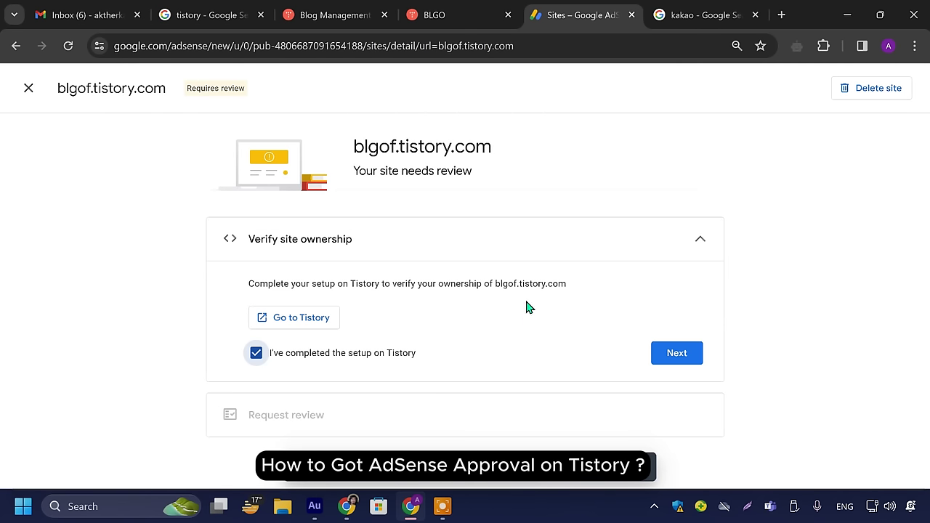
click(465, 15)
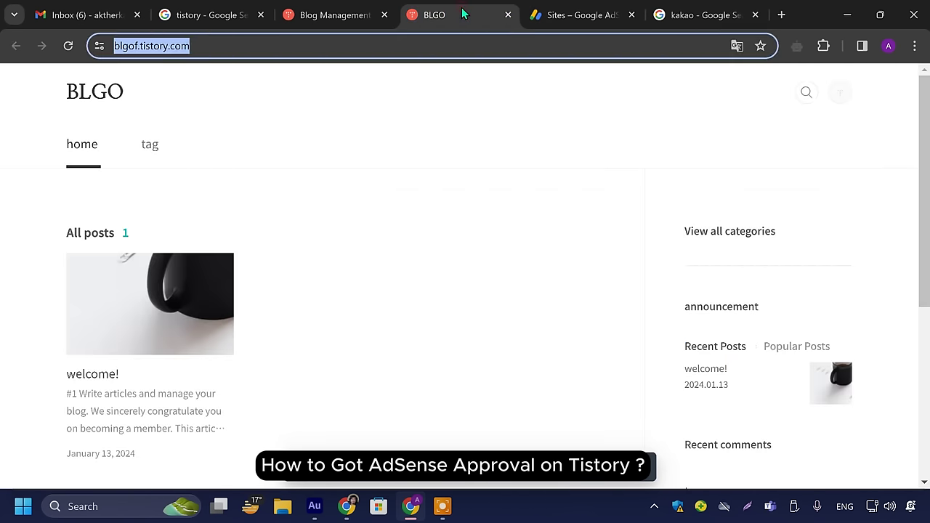
key(ctrl+shift+Tab)
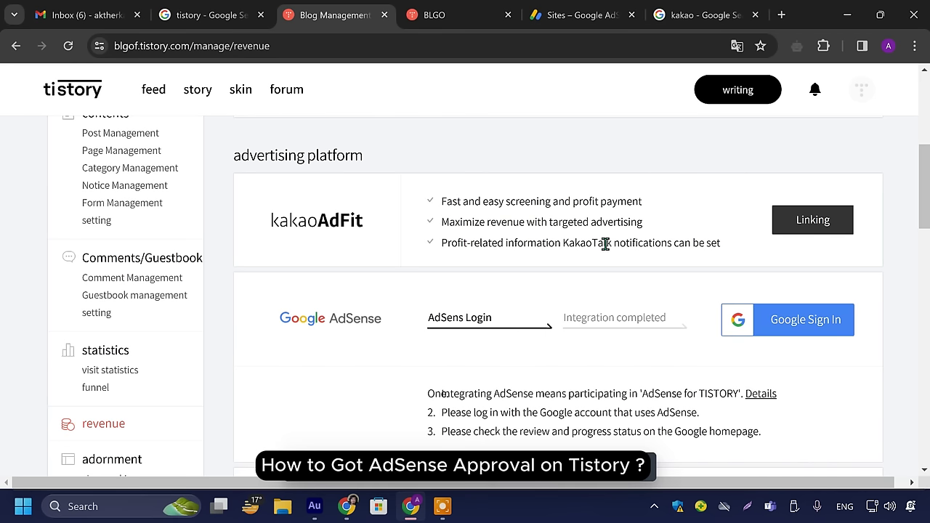
click(795, 322)
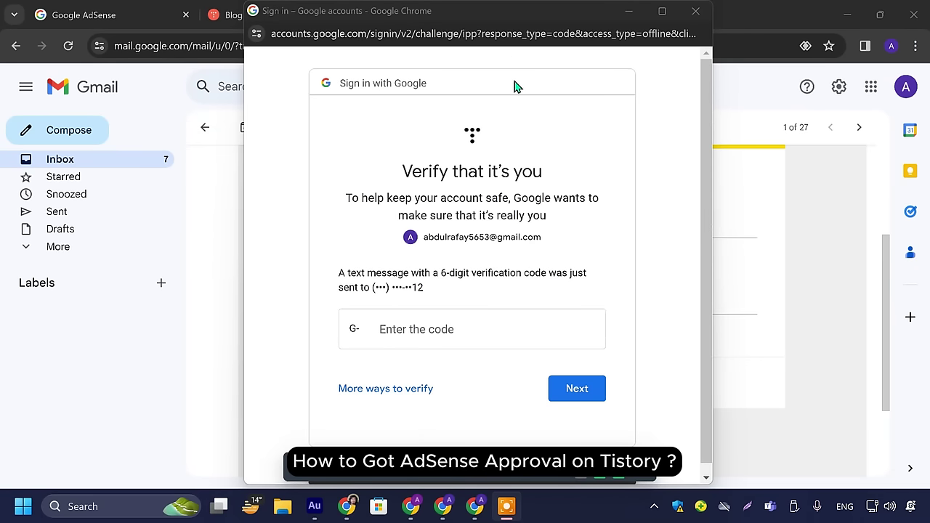
Enter and submit the 6-digit texted verification code
click(449, 330)
key(Return)
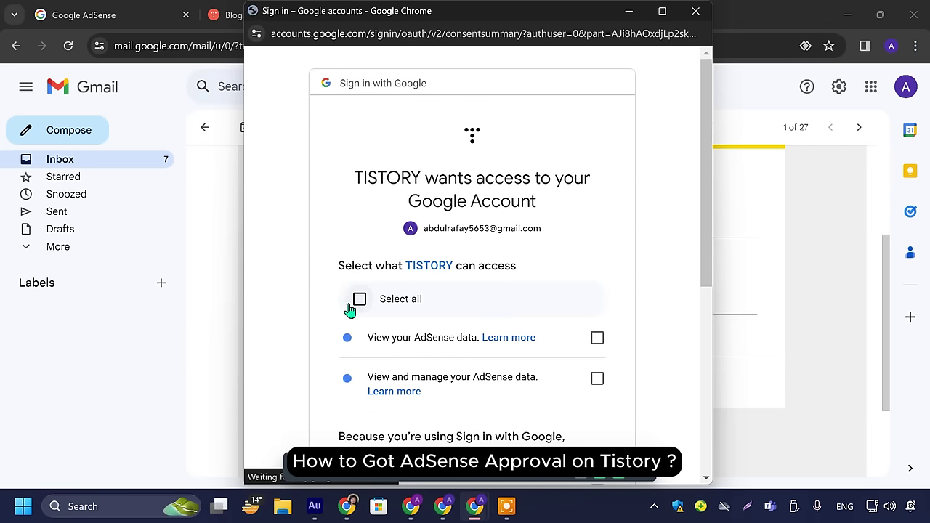
Select all permissions and continue to grant TISTORY access to AdSense data
click(351, 305)
scroll(630, 386, down, 5)
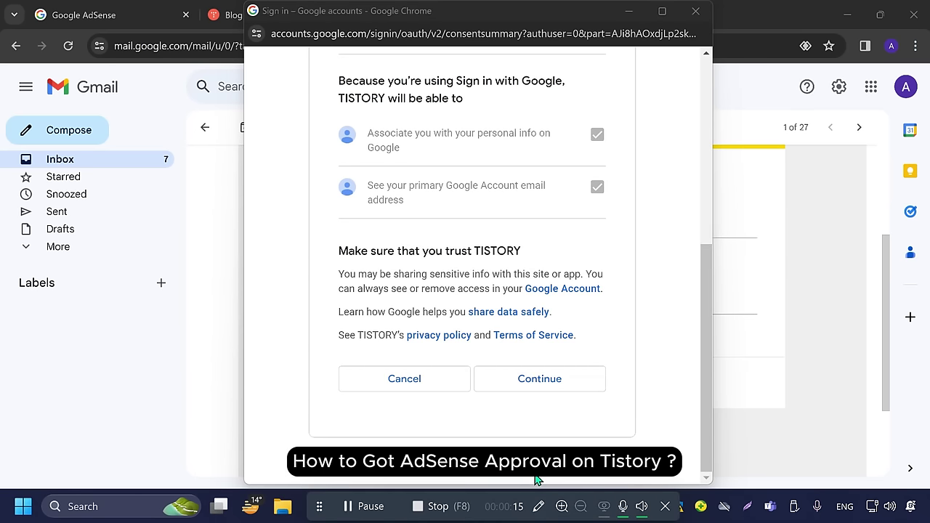
click(544, 381)
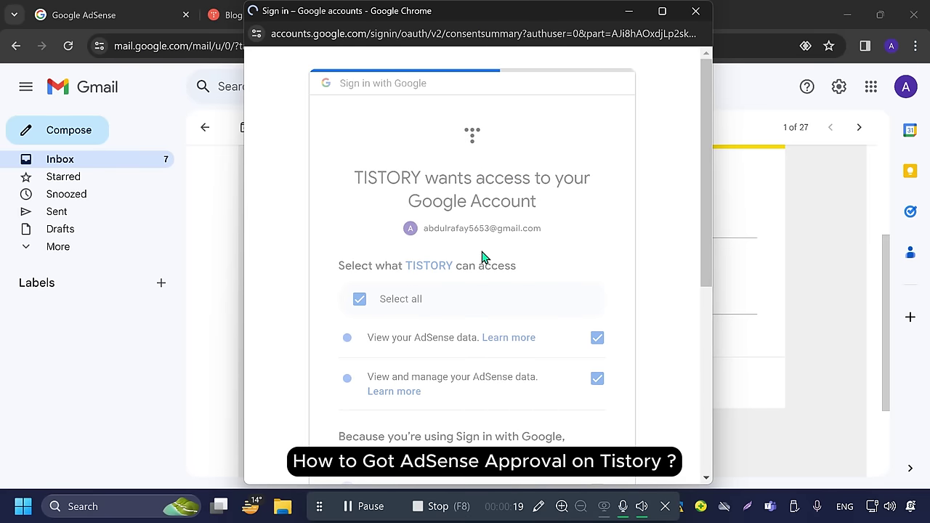
scroll(475, 295, down, 5)
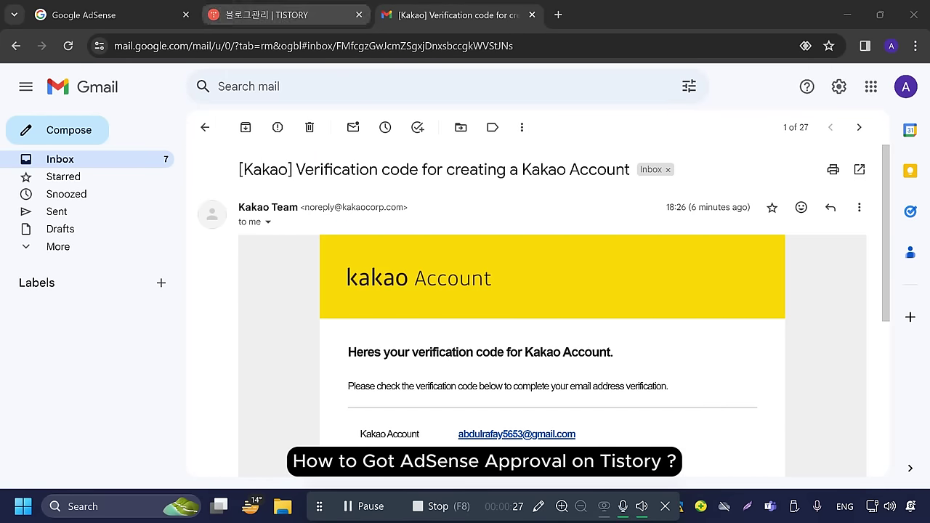
Look over the Tistory revenue, Kakao email and AdSense tabs
click(291, 13)
scroll(523, 316, down, 2)
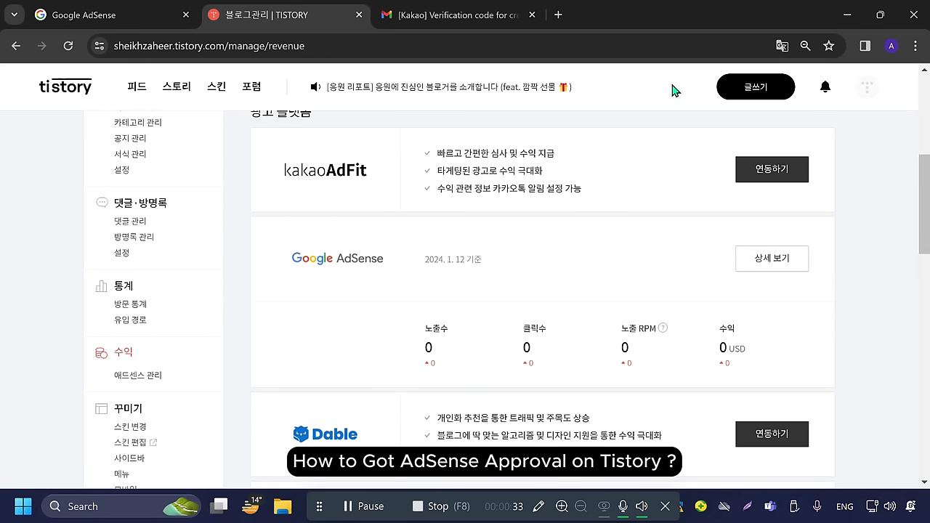
click(458, 15)
click(83, 15)
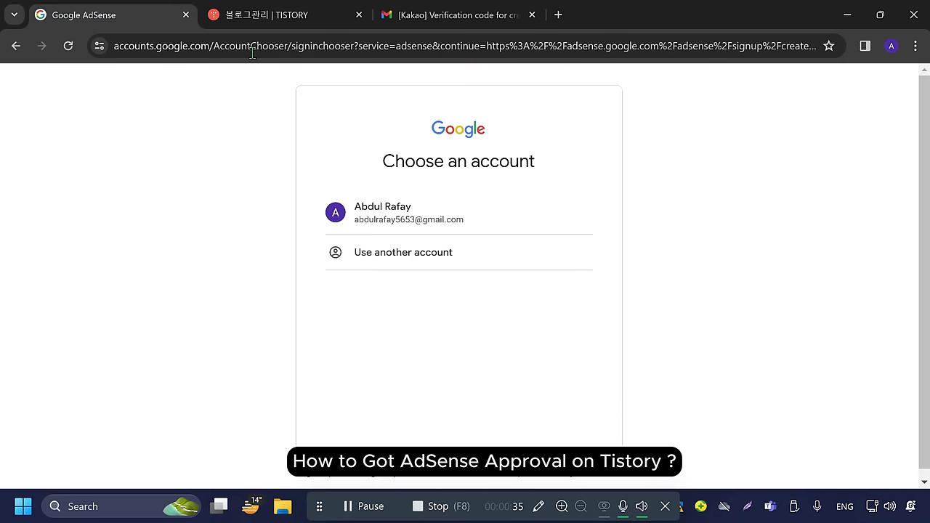
click(457, 14)
In a new tab, load Sites – Google AdSense from the 'adse' address suggestion
click(557, 14)
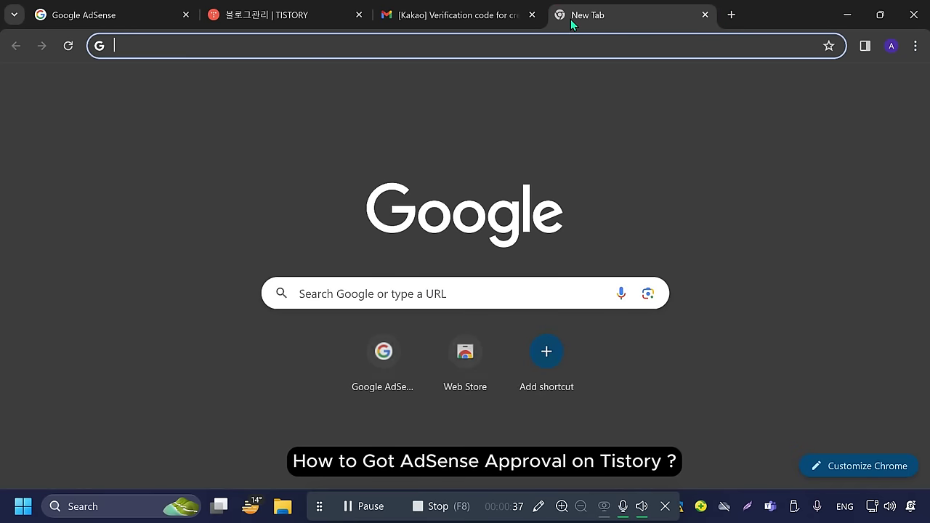
text(adse)
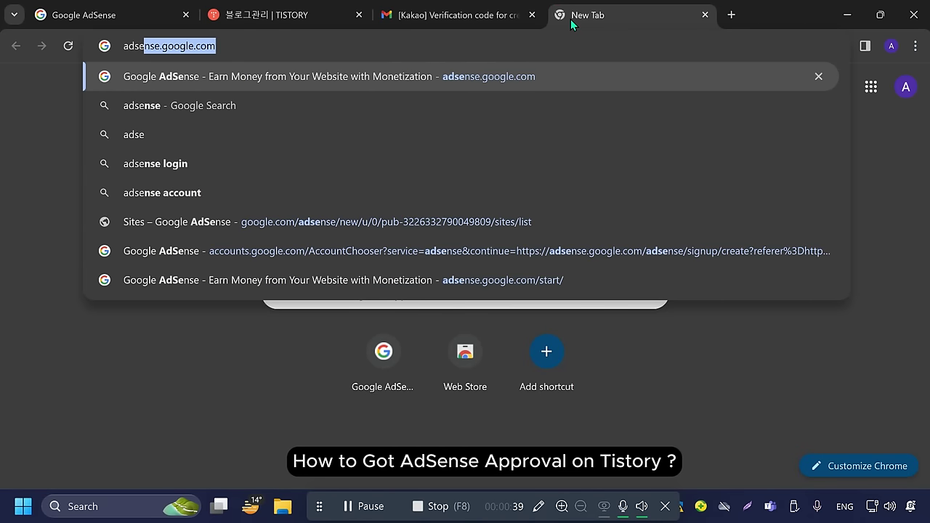
key(Down)
key(Down)
key(Down)
key(Down)
key(Down)
key(Return)
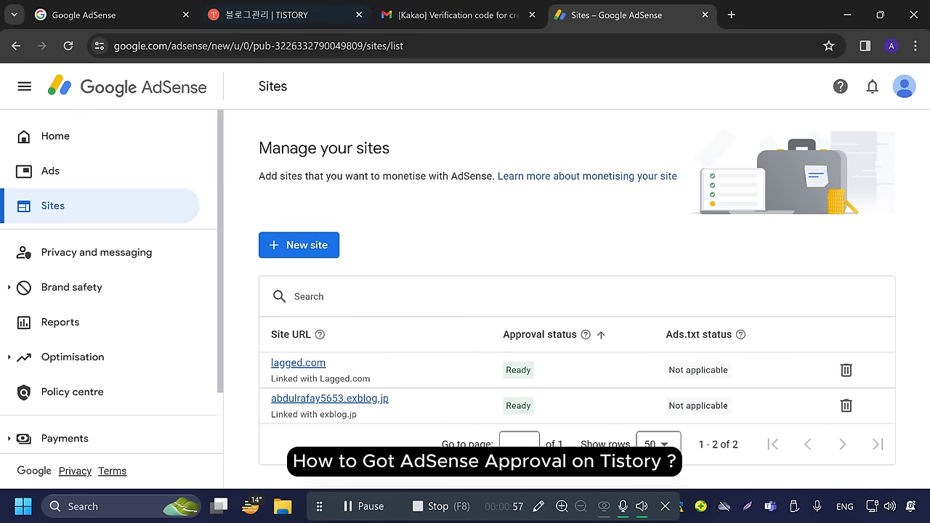
Reload Tistory's revenue page to show the AdSense figures
click(284, 15)
scroll(664, 306, up, 3)
right_click(852, 167)
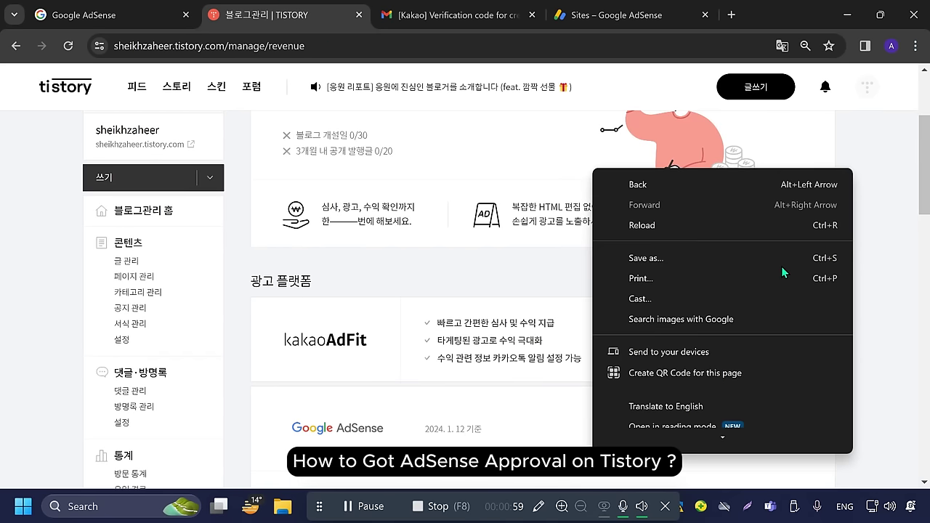
key(Escape)
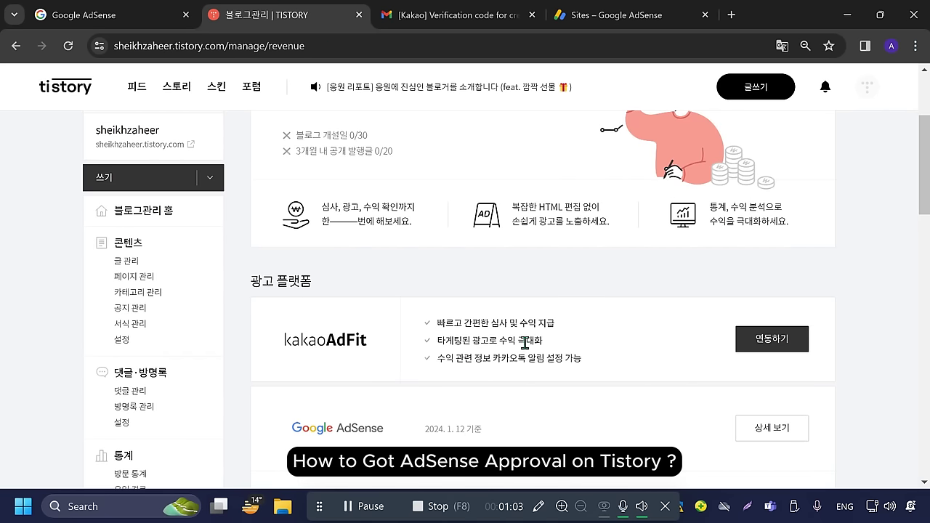
scroll(596, 392, up, 3)
scroll(617, 359, down, 8)
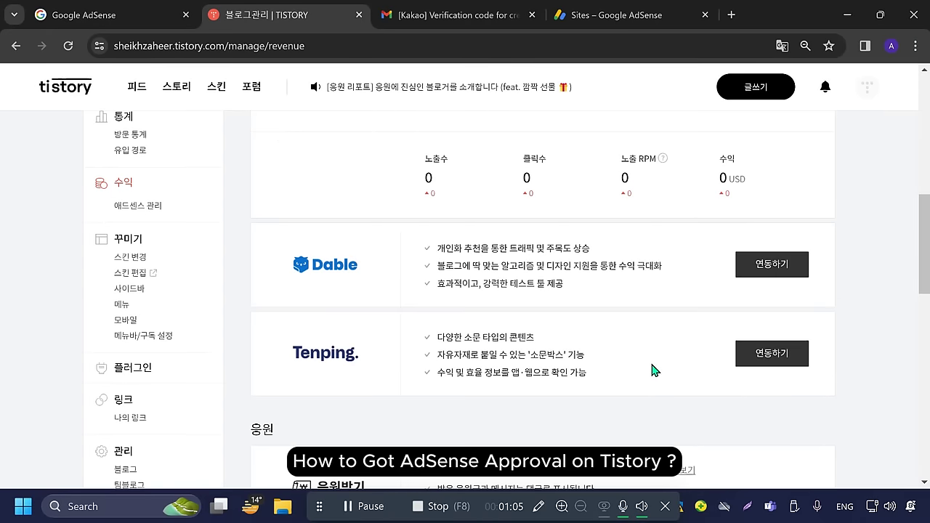
scroll(650, 370, up, 10)
right_click(862, 145)
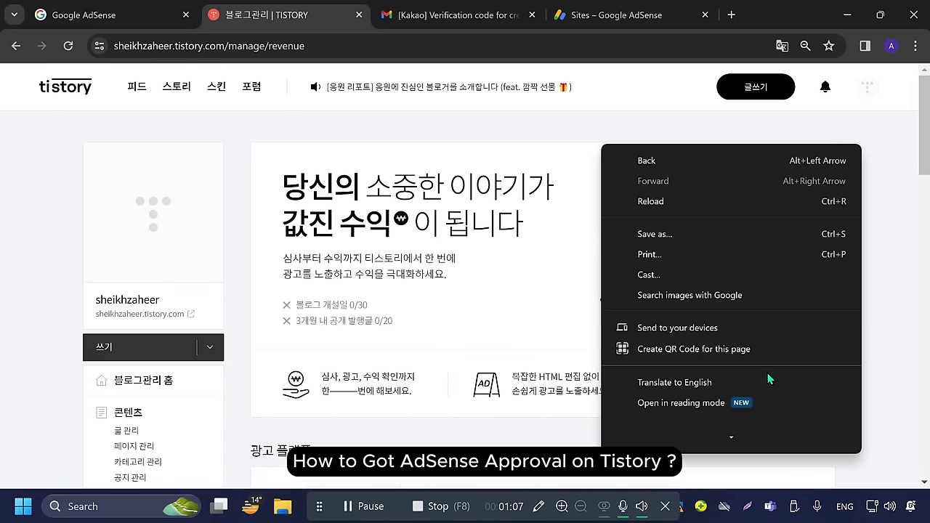
key(Escape)
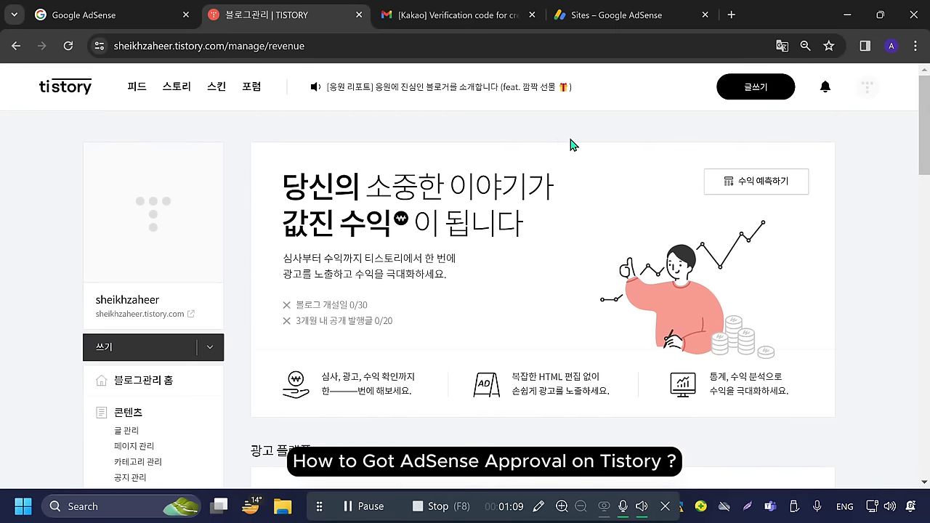
click(75, 44)
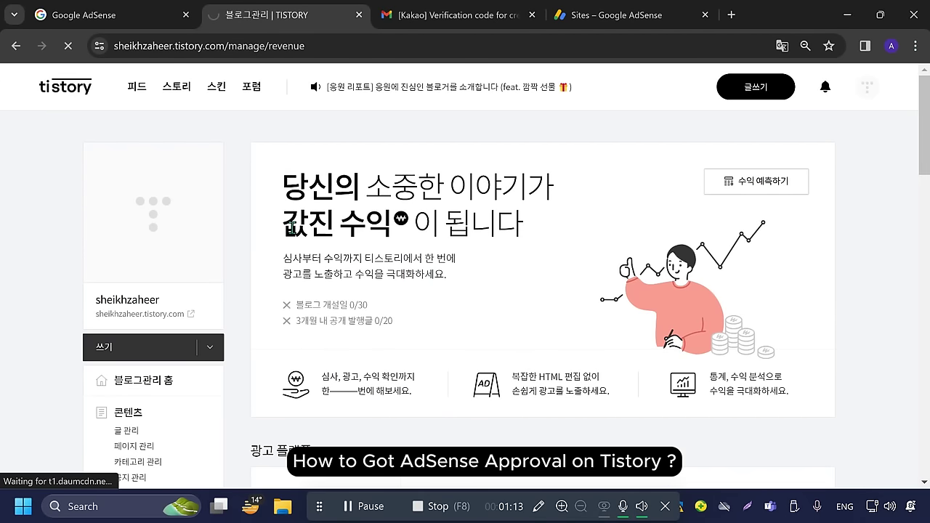
Open the blog home in a new tab, copy its address, and return to revenue
right_click(165, 318)
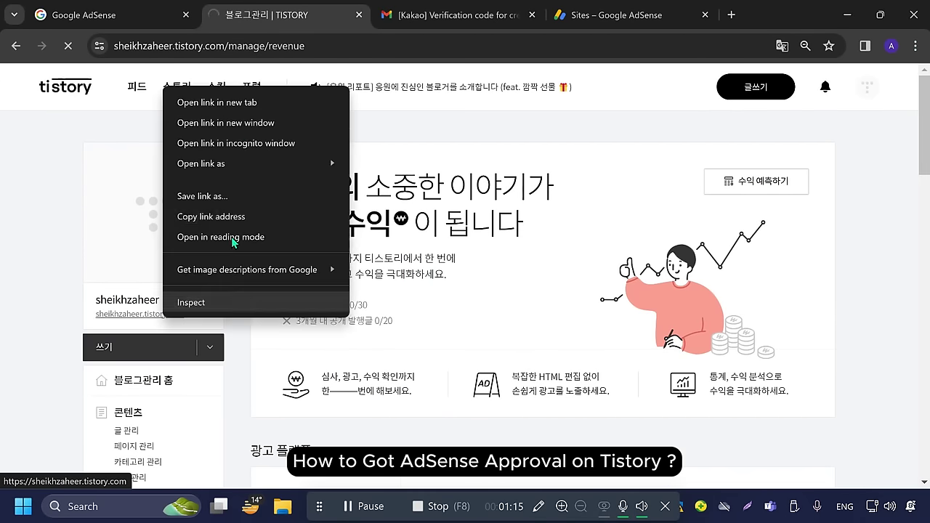
click(90, 320)
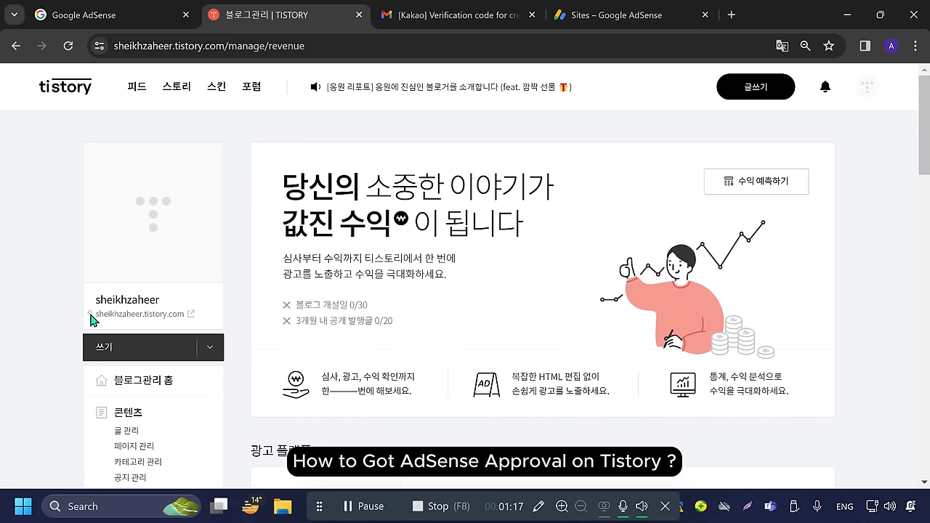
drag(93, 320, 195, 321)
click(189, 318)
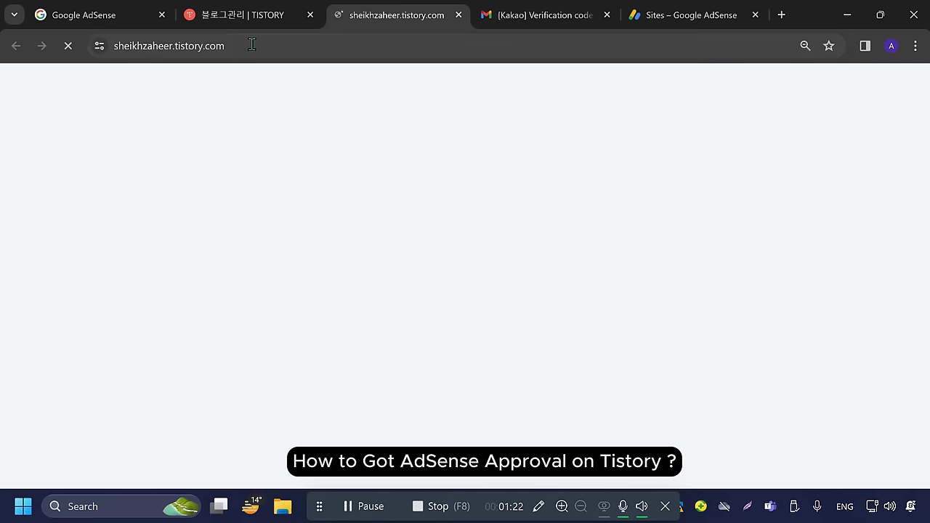
click(279, 53)
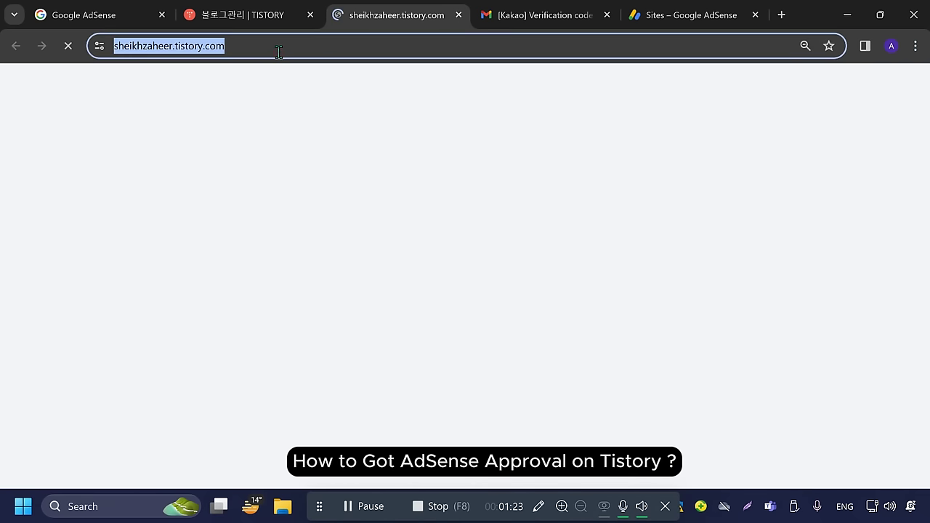
right_click(278, 52)
click(372, 186)
key(ctrl+Tab)
key(ctrl+Tab)
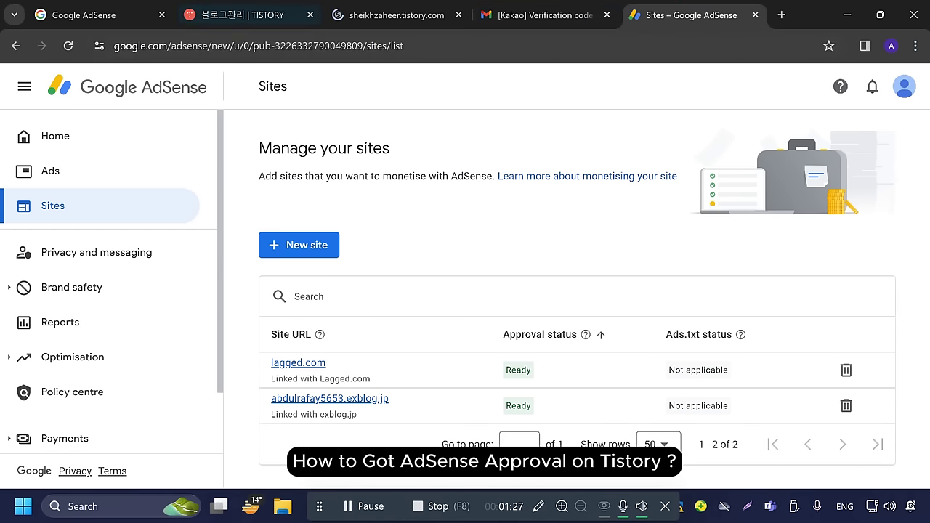
click(239, 14)
scroll(152, 378, down, 5)
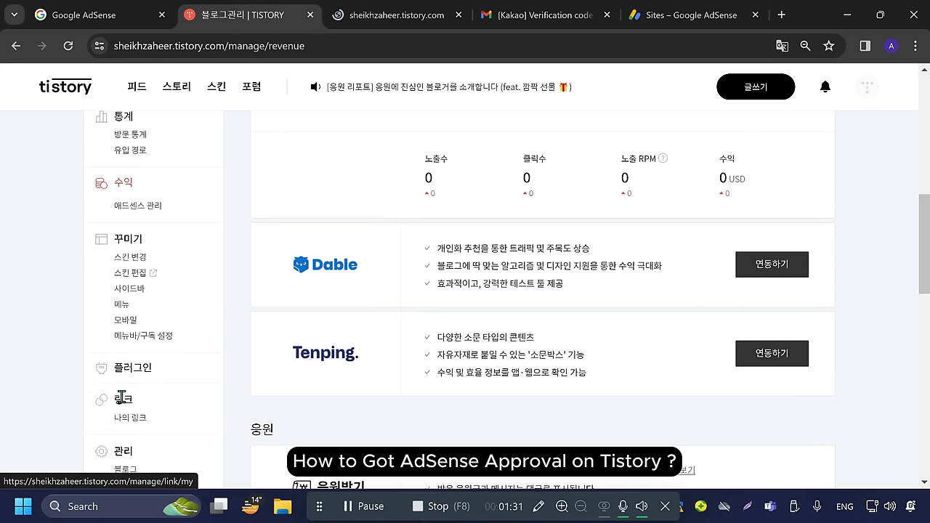
Translate the Korean revenue page into English and open AdSense Management from the sidebar
right_click(238, 376)
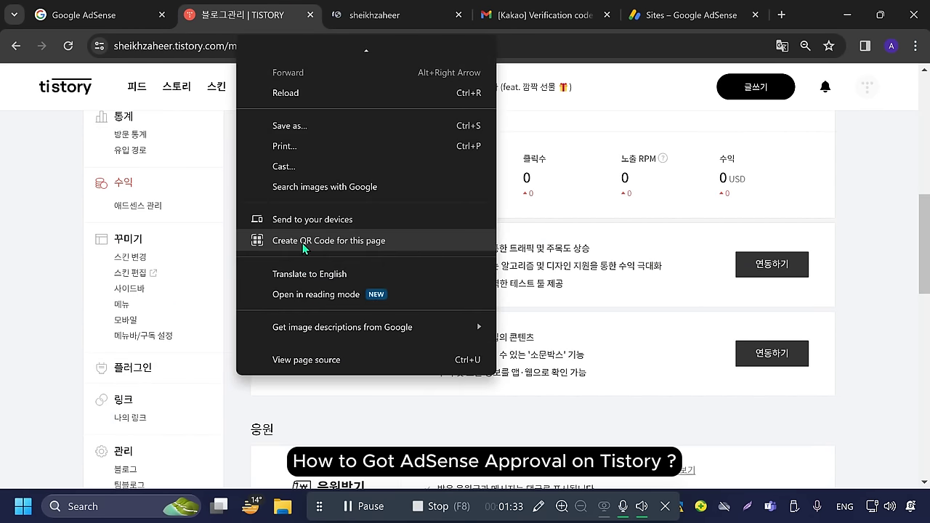
click(311, 273)
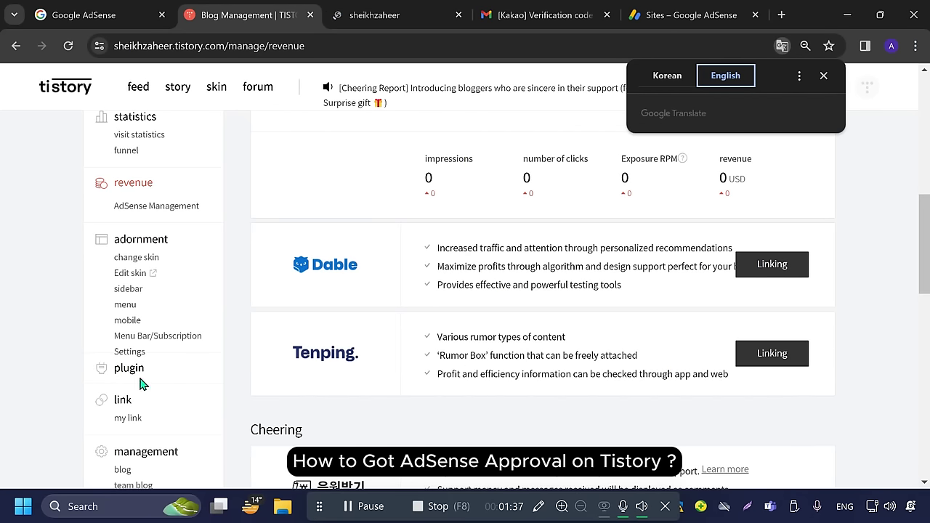
scroll(166, 233, down, 3)
scroll(148, 232, up, 3)
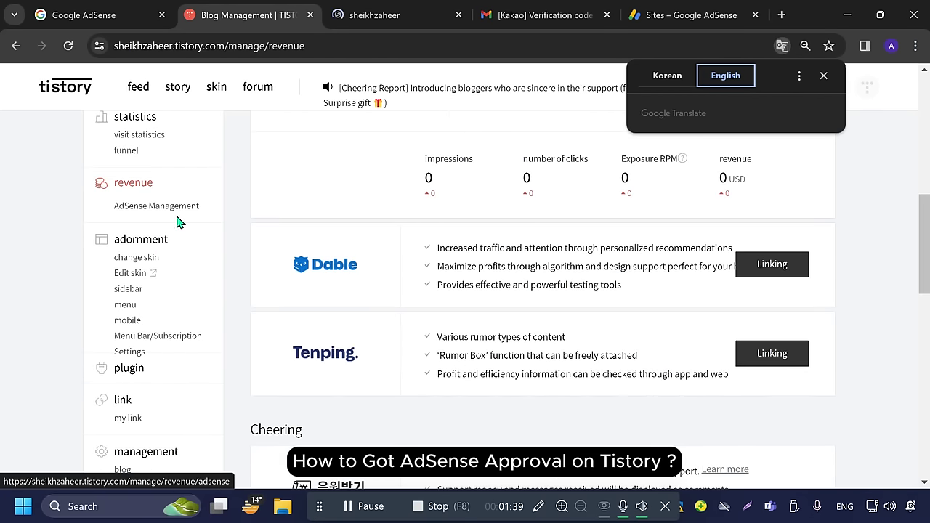
scroll(179, 220, up, 2)
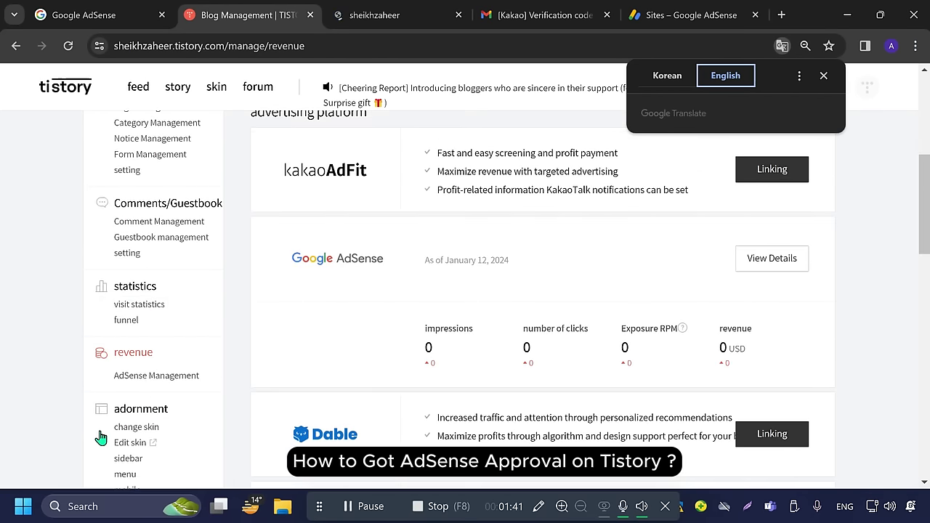
scroll(507, 357, up, 2)
scroll(499, 334, down, 2)
click(182, 383)
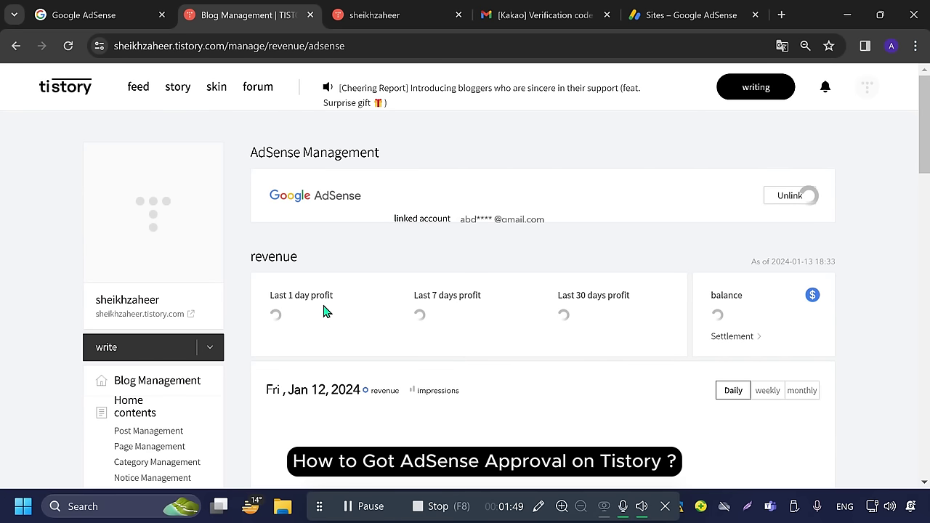
Scroll through AdSense Management to review its 0 USD revenue and ad settings
scroll(455, 376, down, 7)
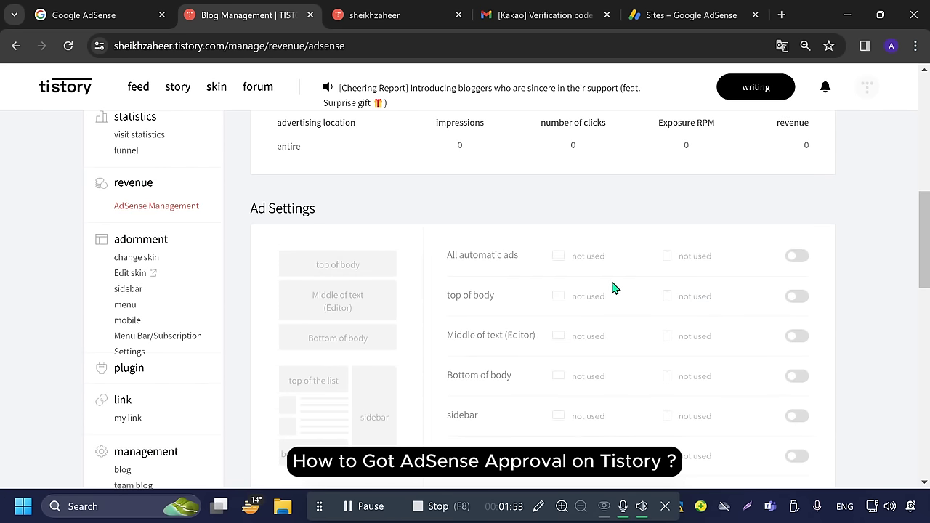
scroll(803, 334, down, 2)
scroll(799, 415, up, 8)
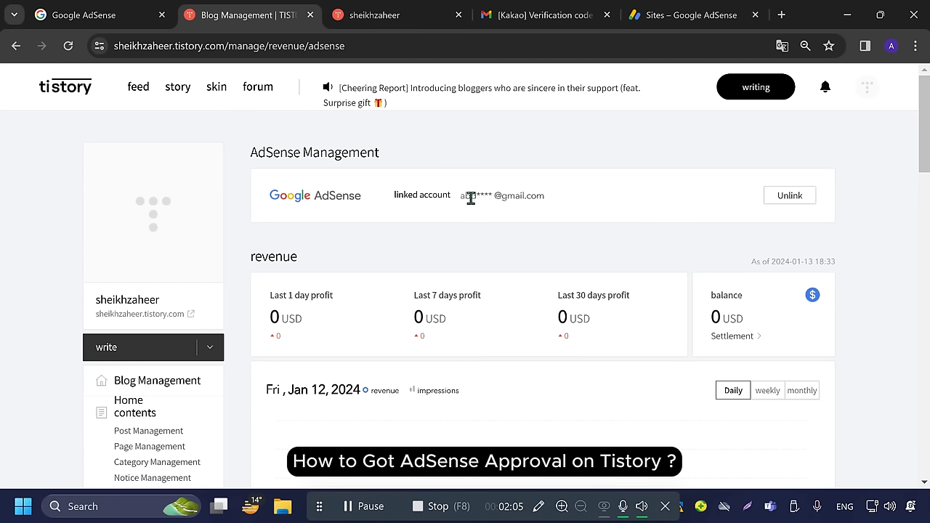
Check the signed-in account on the AdSense sites tab, then go to the Kakao email
click(691, 14)
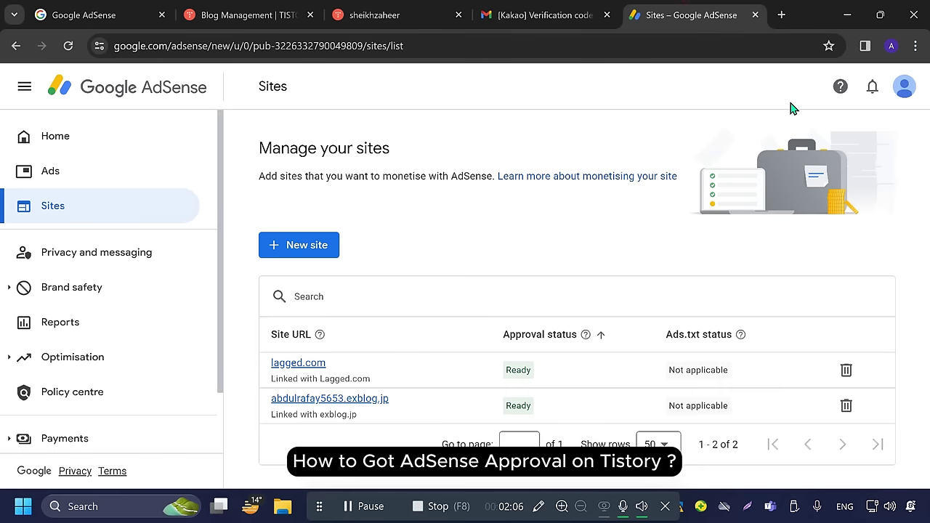
click(901, 91)
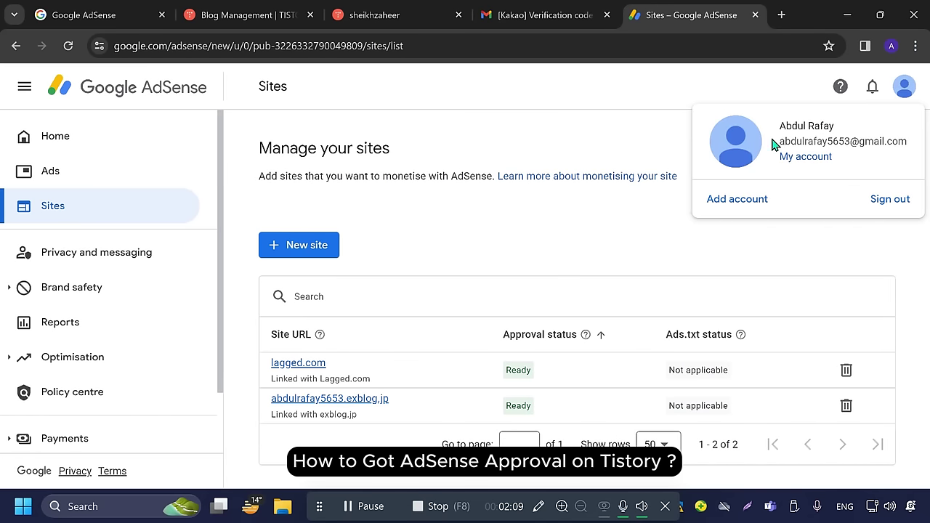
click(537, 14)
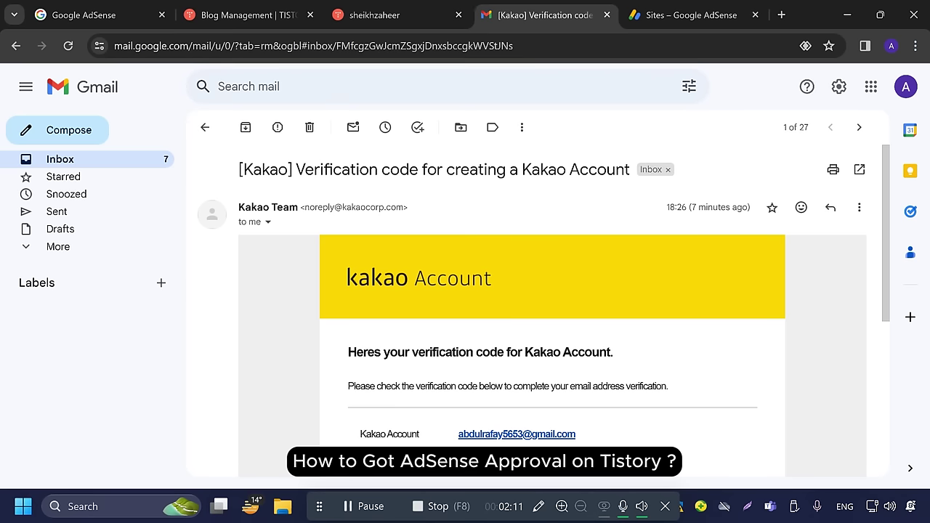
click(393, 14)
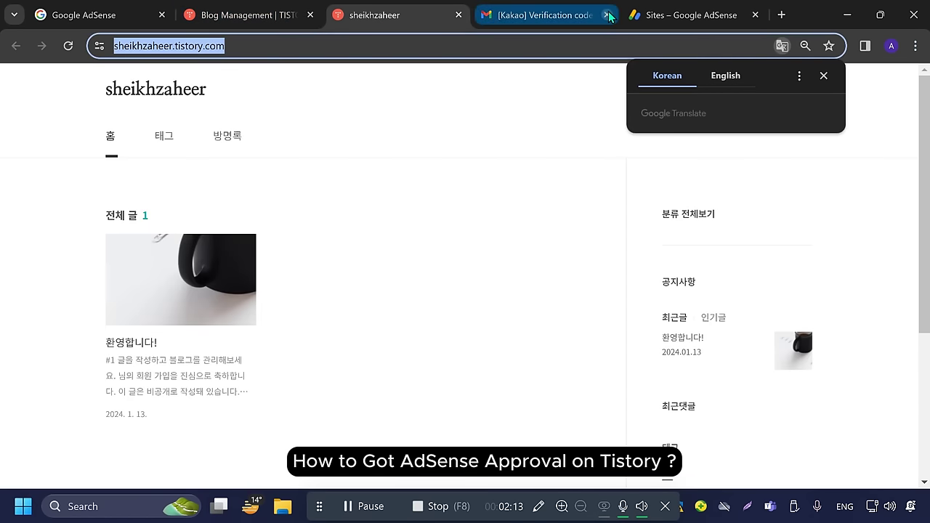
Close the Kakao email and save sheikhzaheer.tistory.com as a new AdSense site
click(553, 15)
click(607, 15)
click(247, 15)
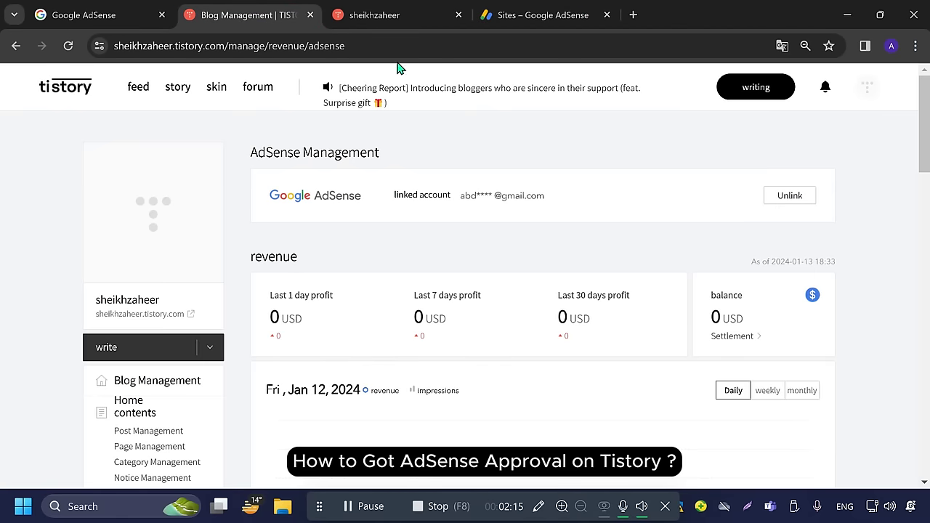
click(407, 15)
click(618, 15)
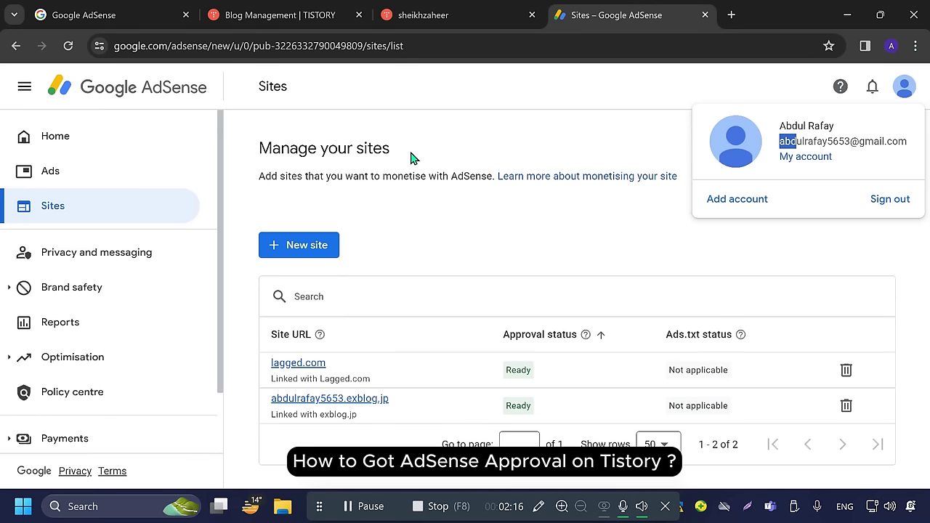
click(336, 246)
right_click(461, 280)
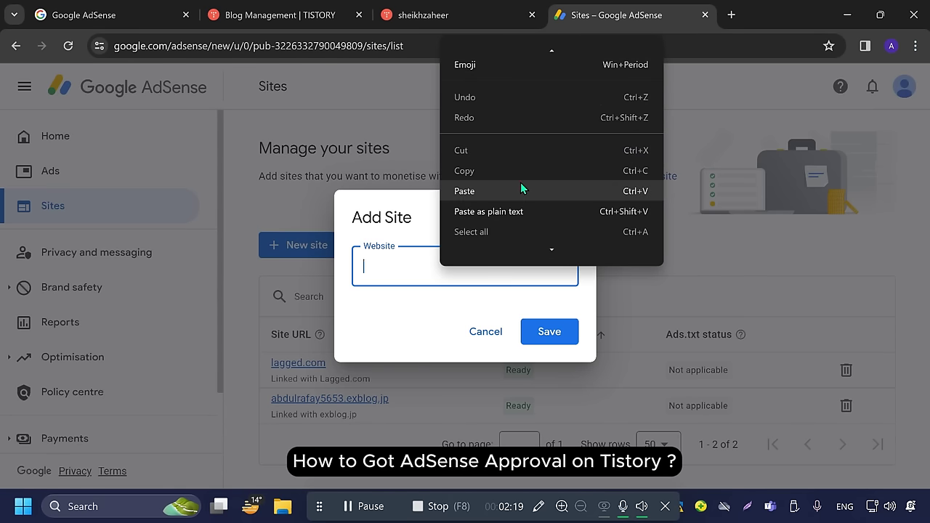
click(520, 187)
click(545, 331)
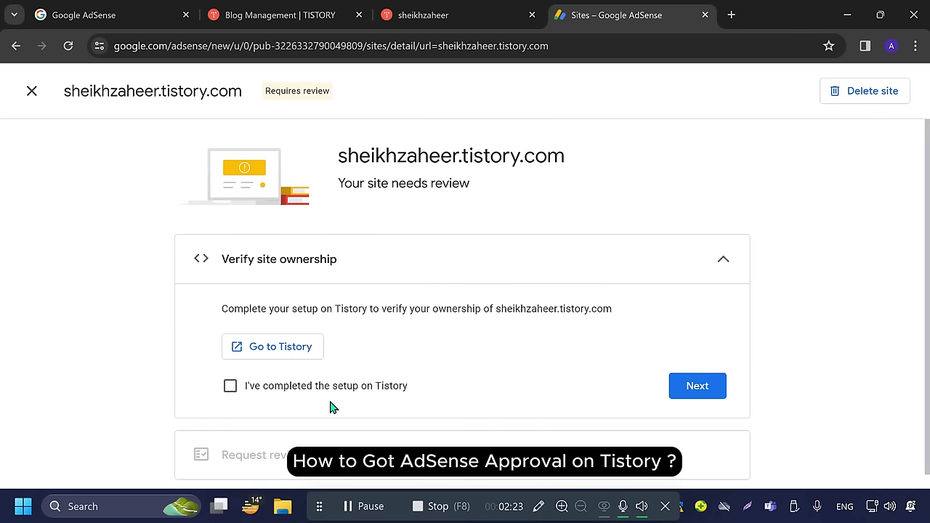
Confirm the Tistory setup, request review, and return to the sites list
click(345, 393)
click(709, 381)
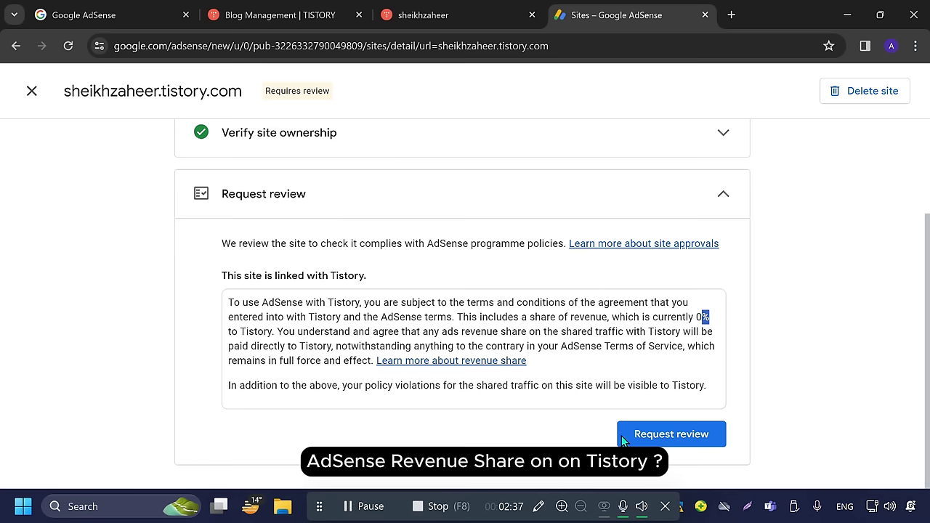
click(657, 435)
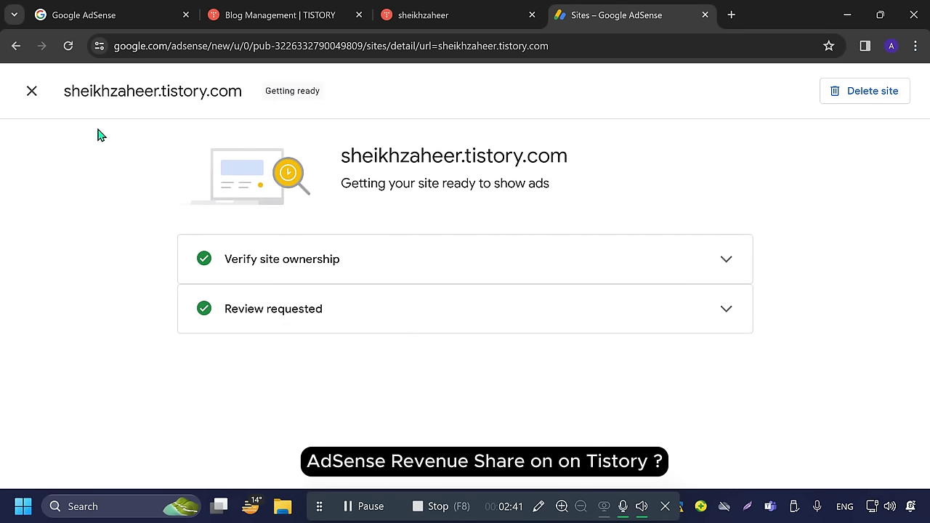
click(31, 91)
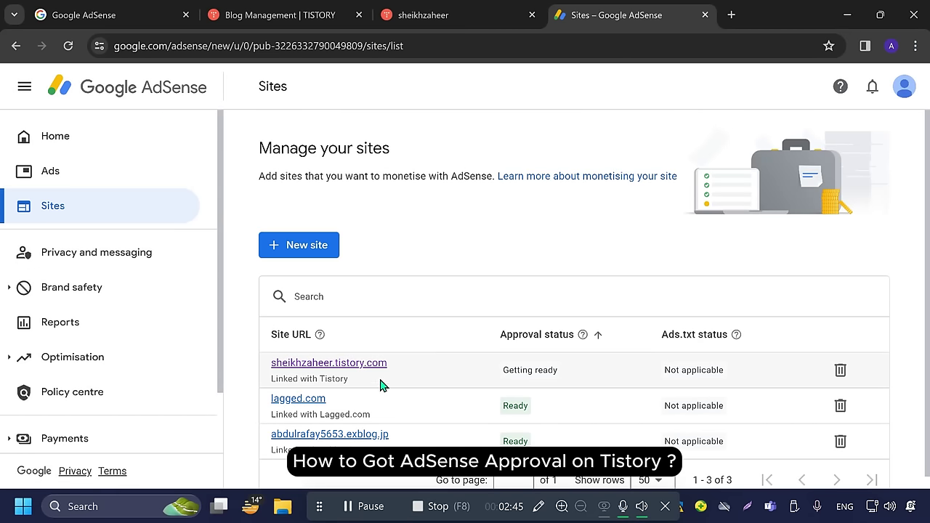
Select 'Tistory' in the new site's row and go to the AdSense Home dashboard
double_click(325, 380)
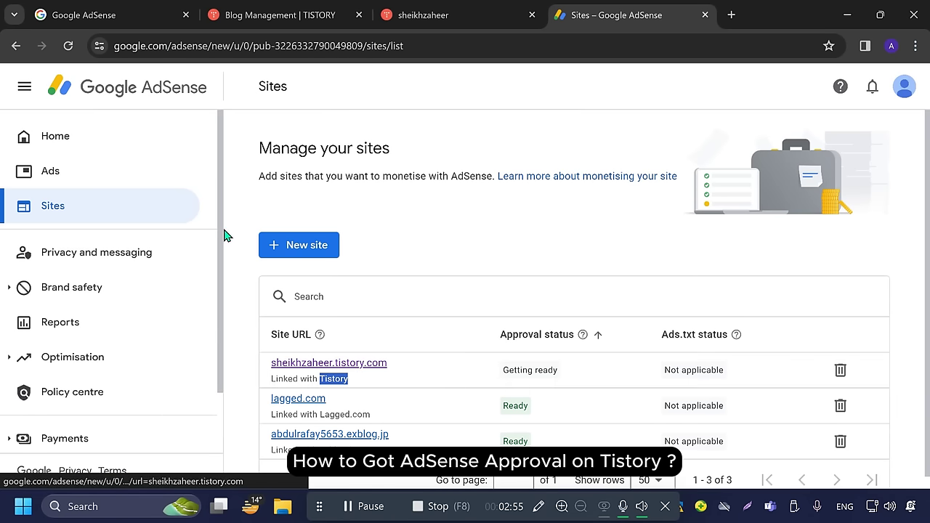
click(116, 145)
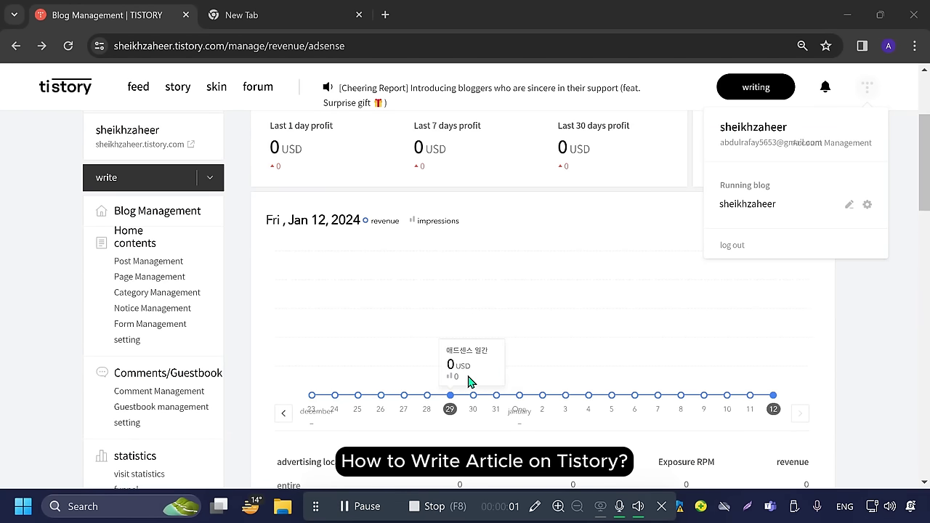
Leave the AdSense revenue page for Post Management, which lists the private 'welcome!' post
scroll(327, 218, up, 3)
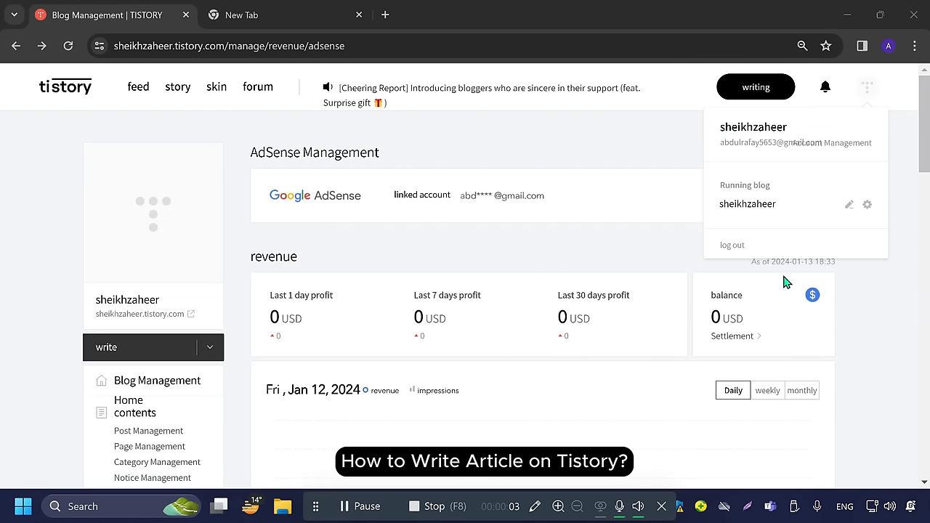
scroll(234, 356, down, 3)
scroll(306, 329, up, 3)
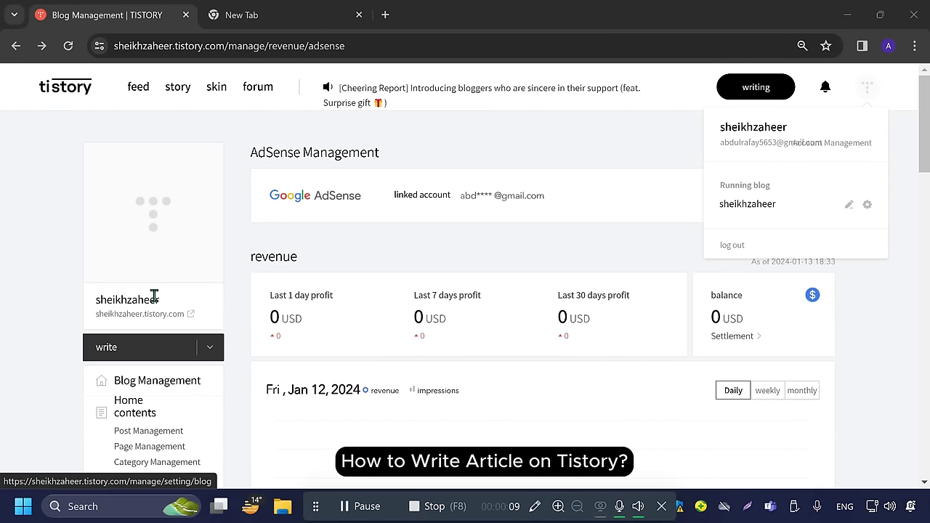
scroll(145, 312, down, 3)
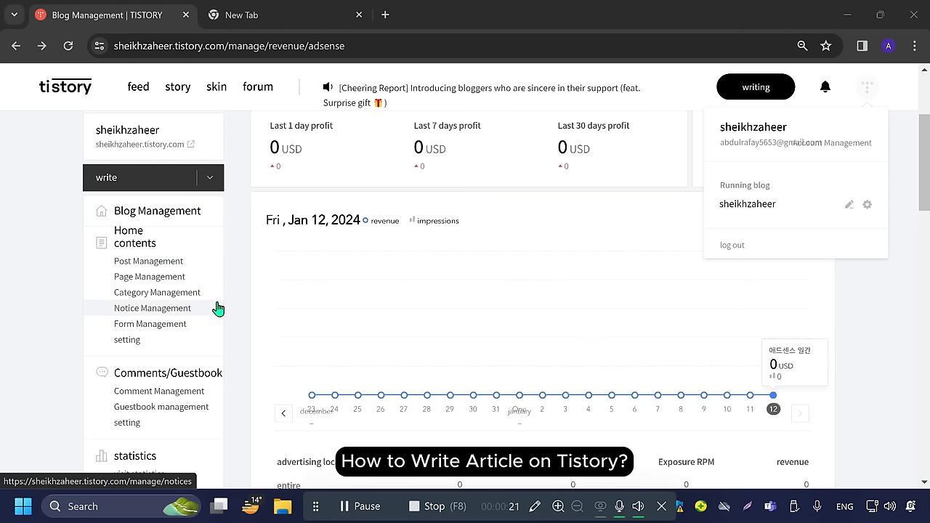
click(166, 263)
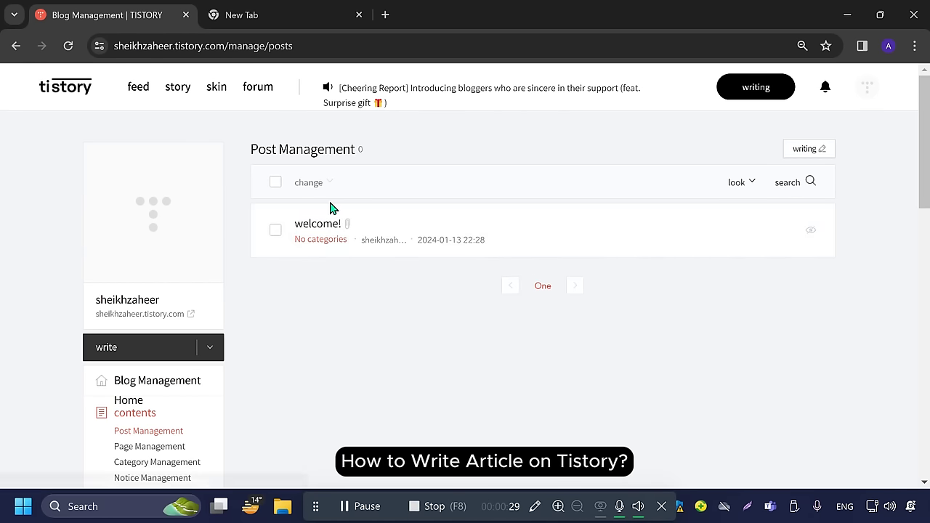
Delete the default 'welcome!' post and start writing a new post
click(275, 181)
mouse_move(762, 231)
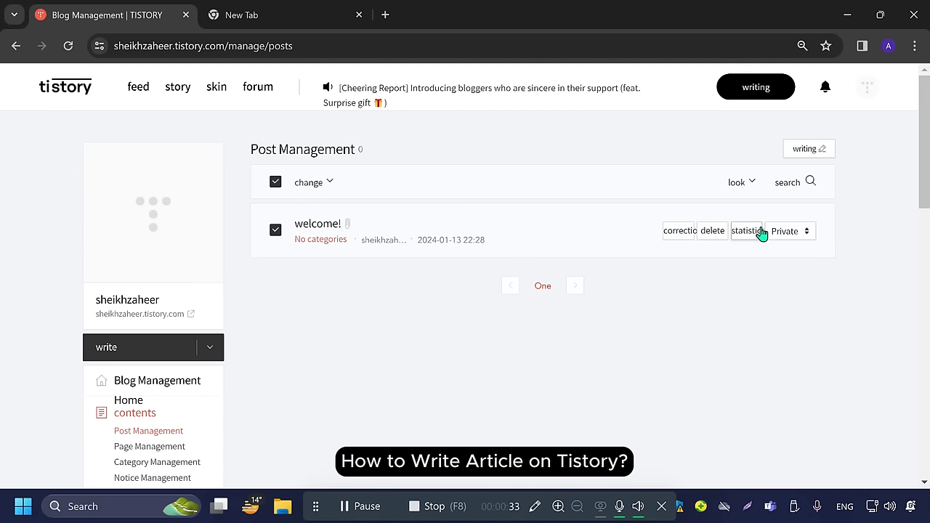
click(707, 232)
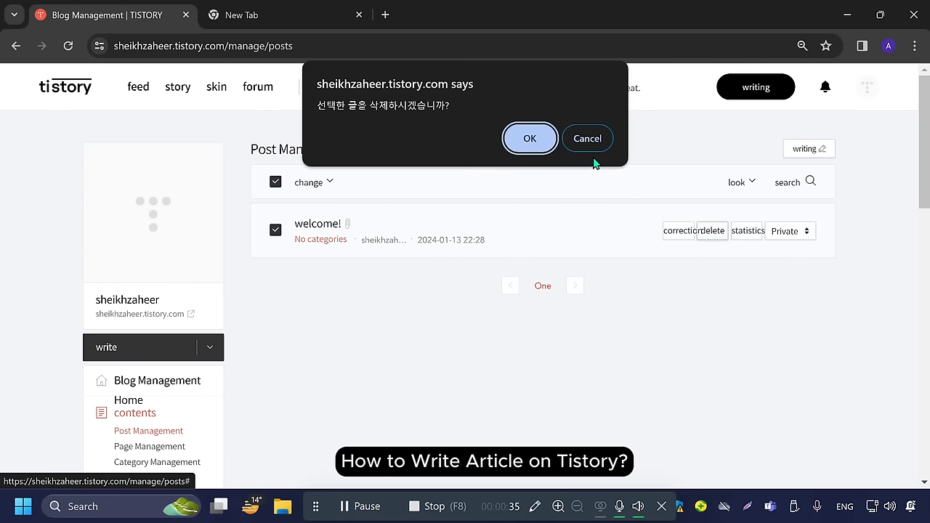
click(535, 142)
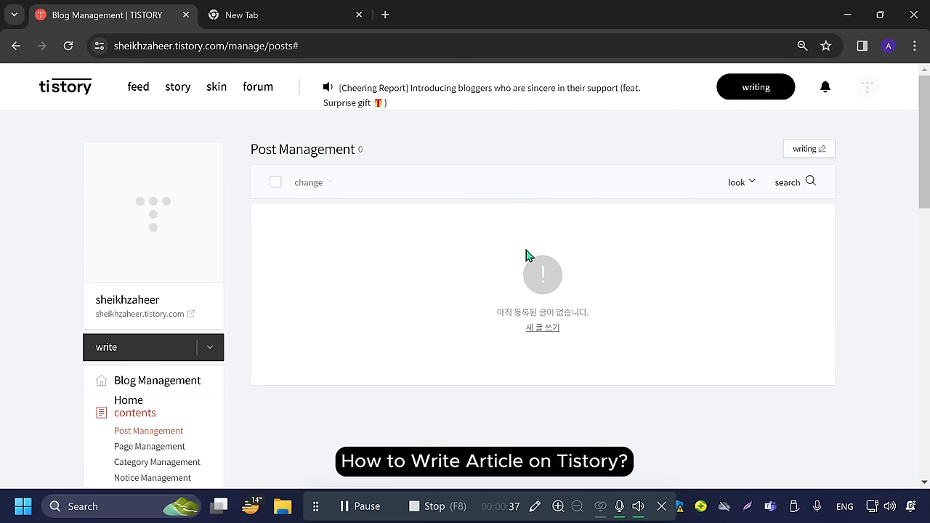
click(818, 156)
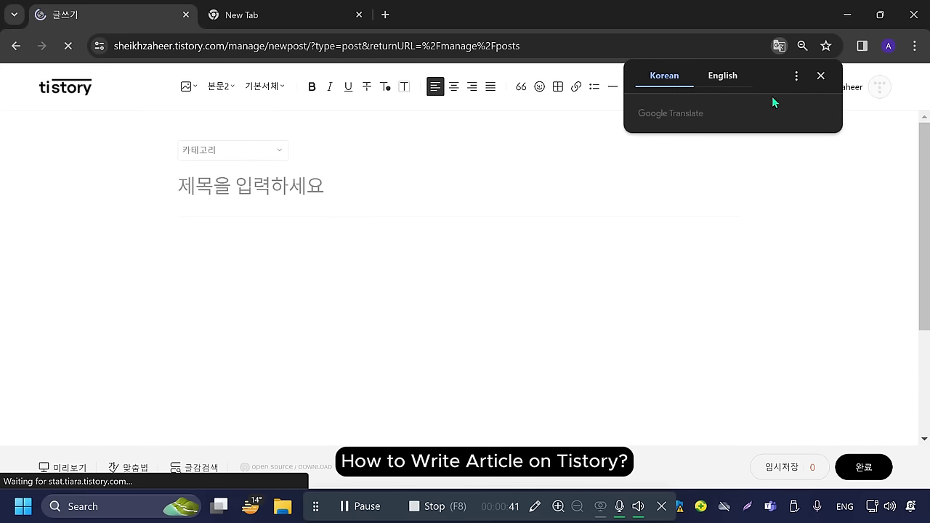
Check the empty title and body of the new post, then bring up the Basic mode dropdown
click(719, 79)
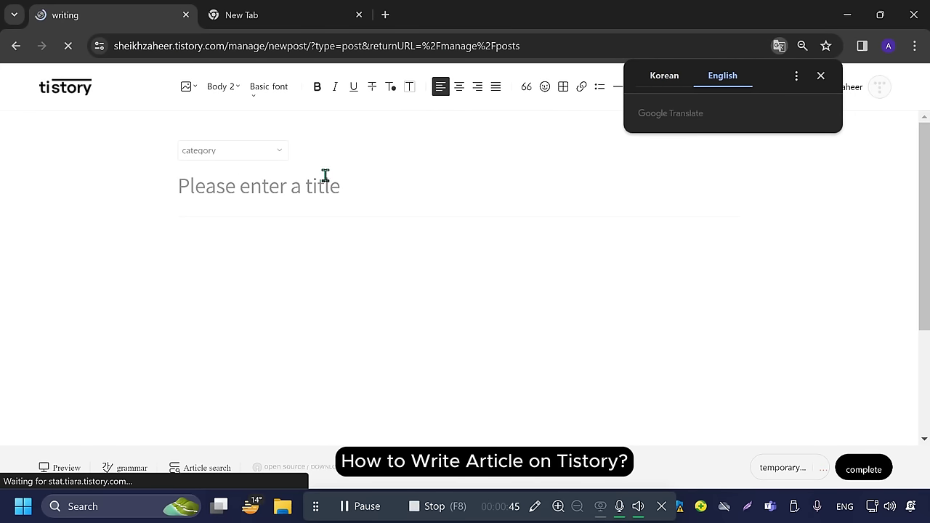
click(261, 156)
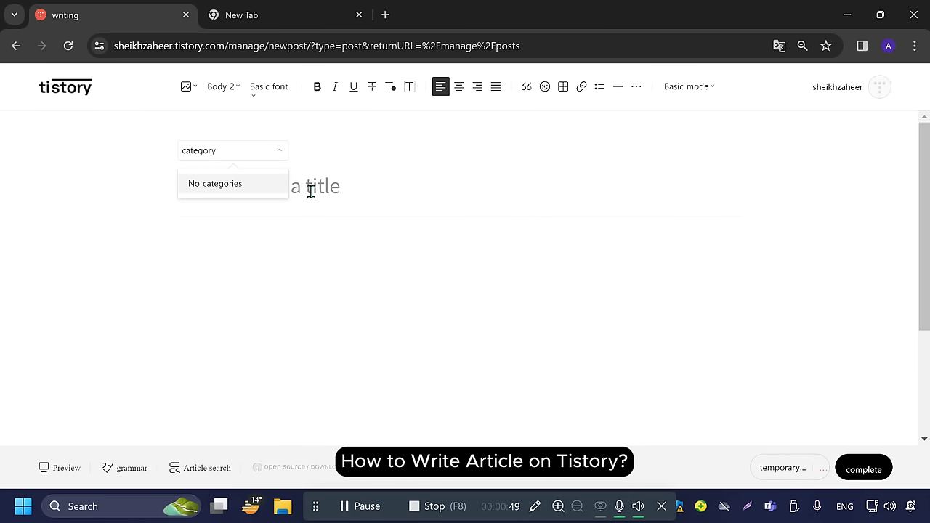
click(310, 193)
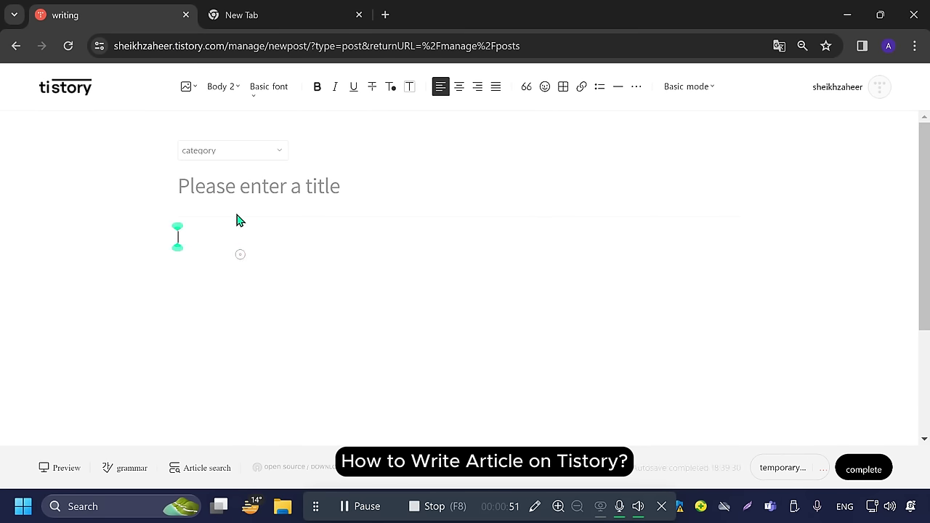
click(240, 264)
scroll(254, 301, down, 3)
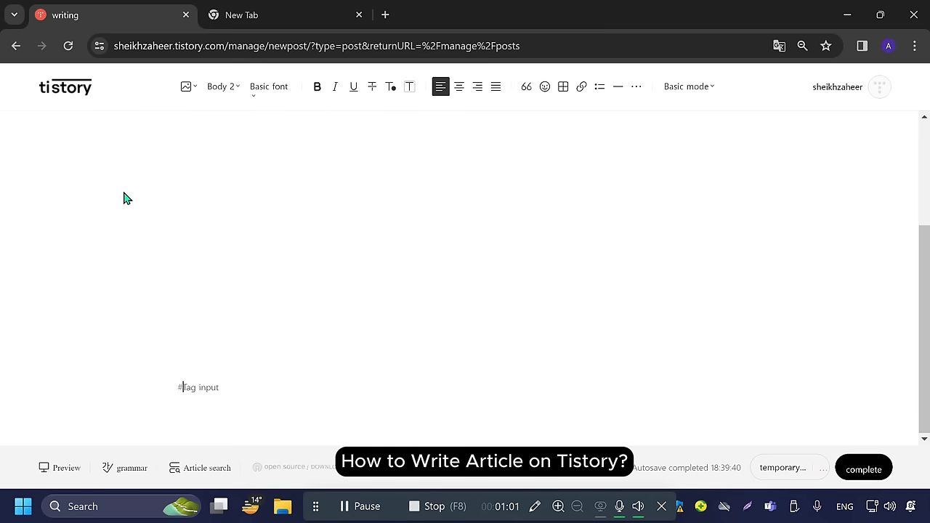
scroll(244, 222, up, 5)
click(295, 189)
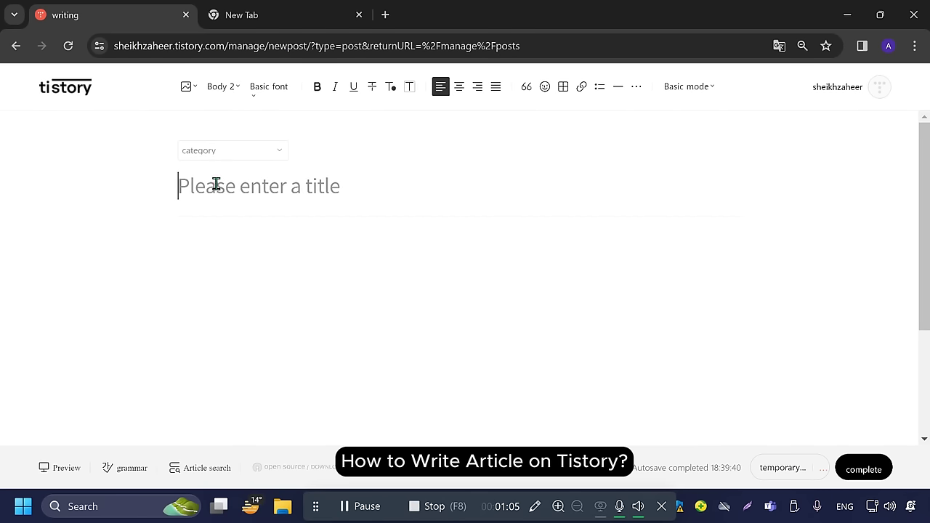
click(273, 257)
scroll(444, 312, down, 3)
scroll(444, 312, up, 3)
click(687, 87)
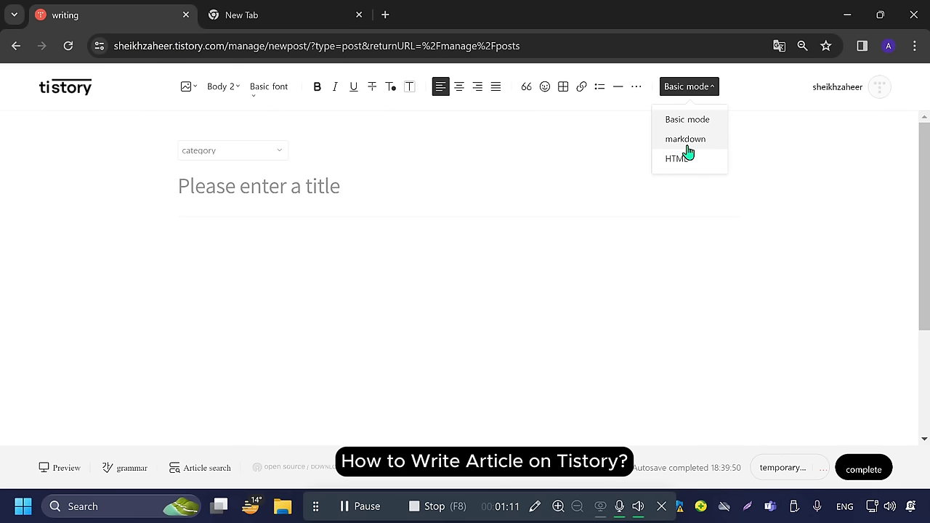
Switch the editor to Markdown mode and confirm, then check the category and media options
click(687, 151)
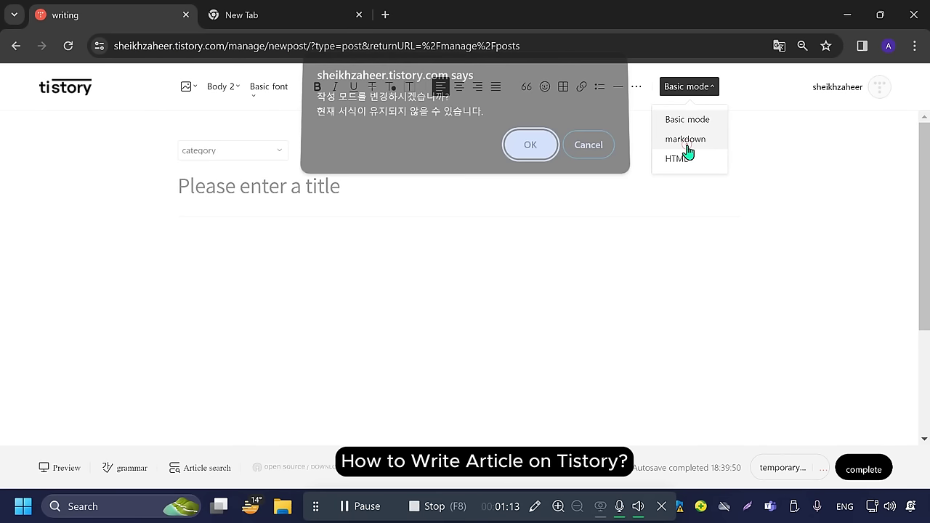
click(541, 153)
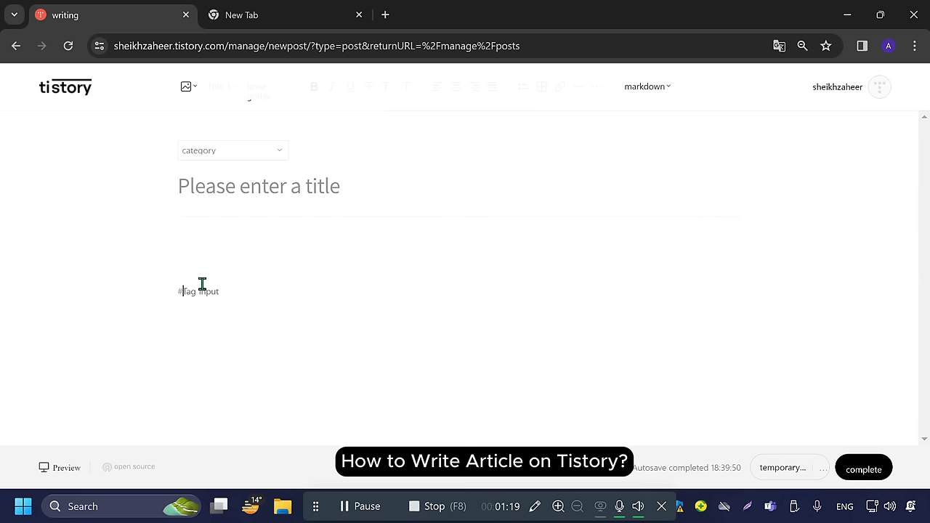
click(207, 242)
click(240, 151)
click(231, 245)
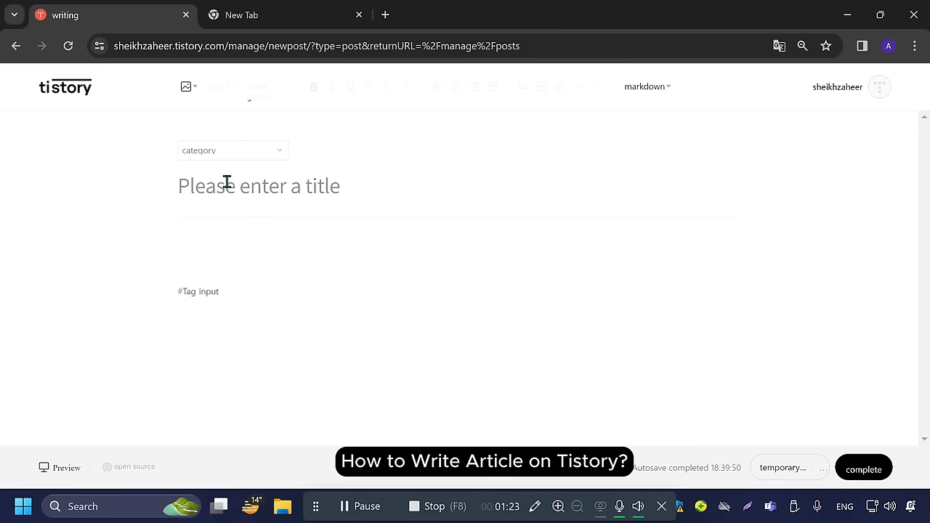
click(195, 93)
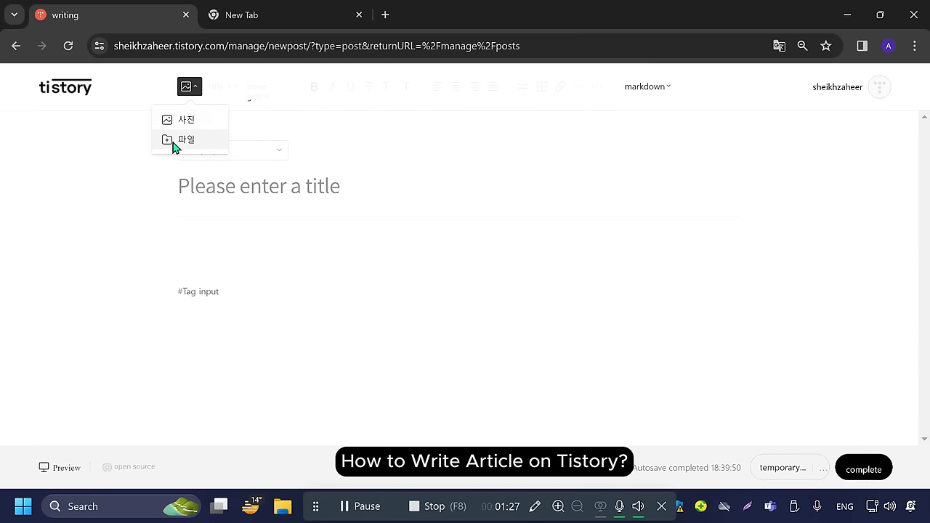
Toggle Chrome's page translation from original Korean back to English
right_click(380, 167)
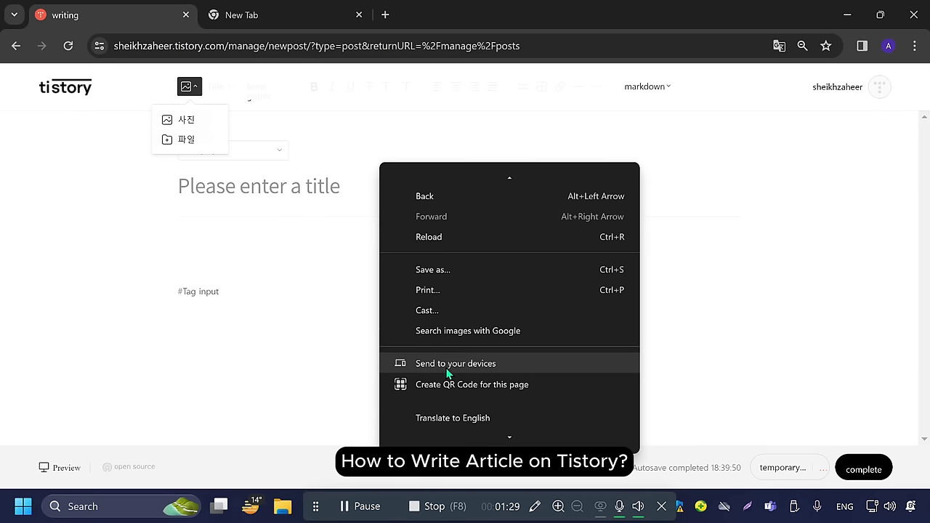
click(458, 418)
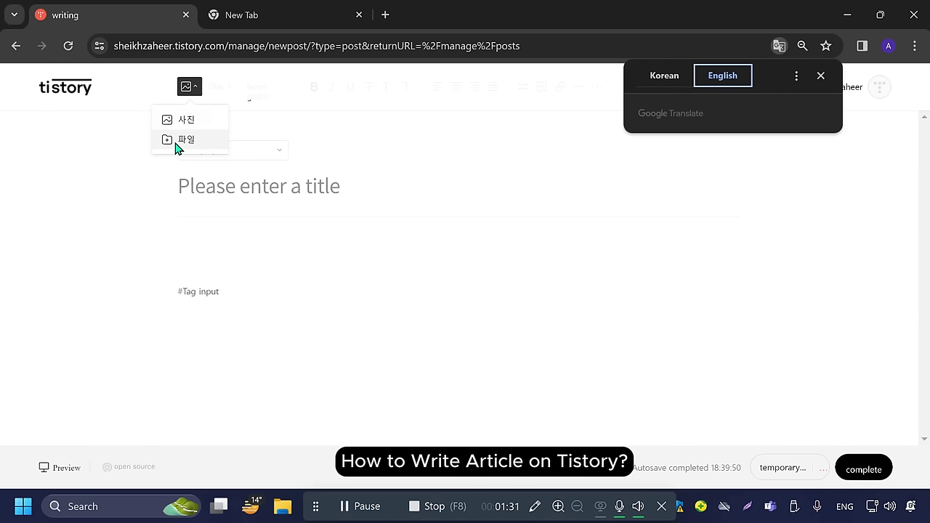
click(685, 79)
click(730, 84)
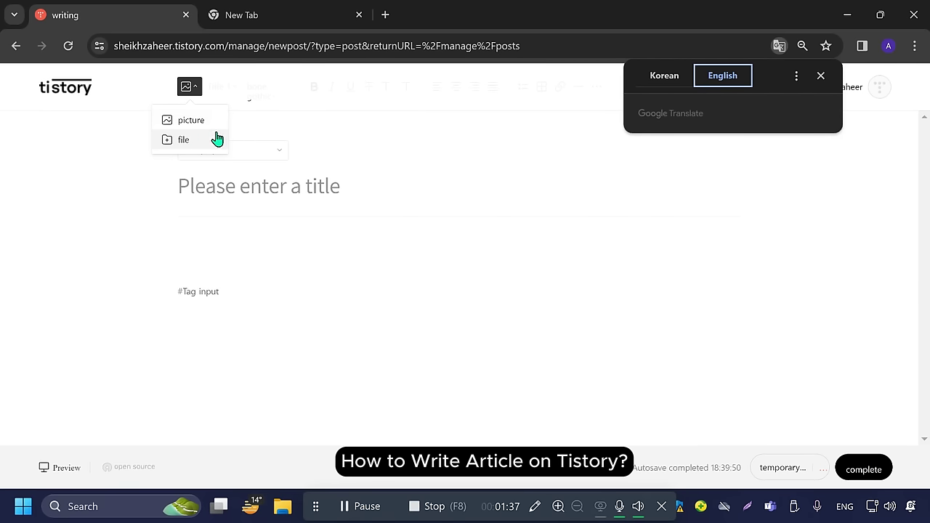
click(337, 189)
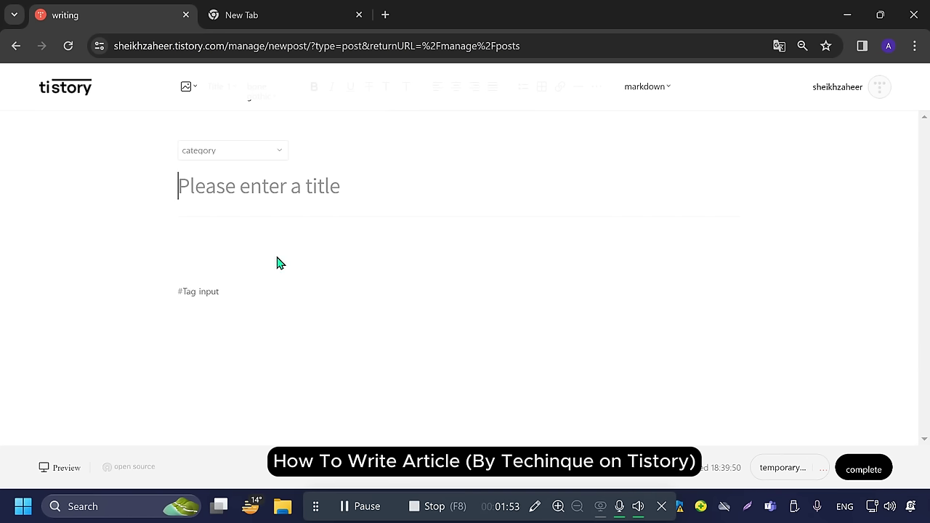
Search 'bbc' and open the BBC homepage, then search 'cnn' in another tab
click(260, 26)
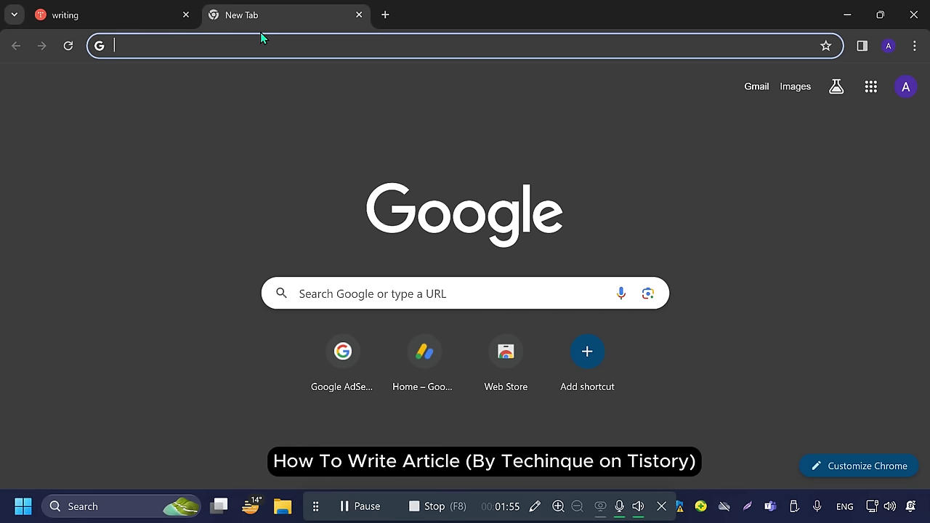
text(b)
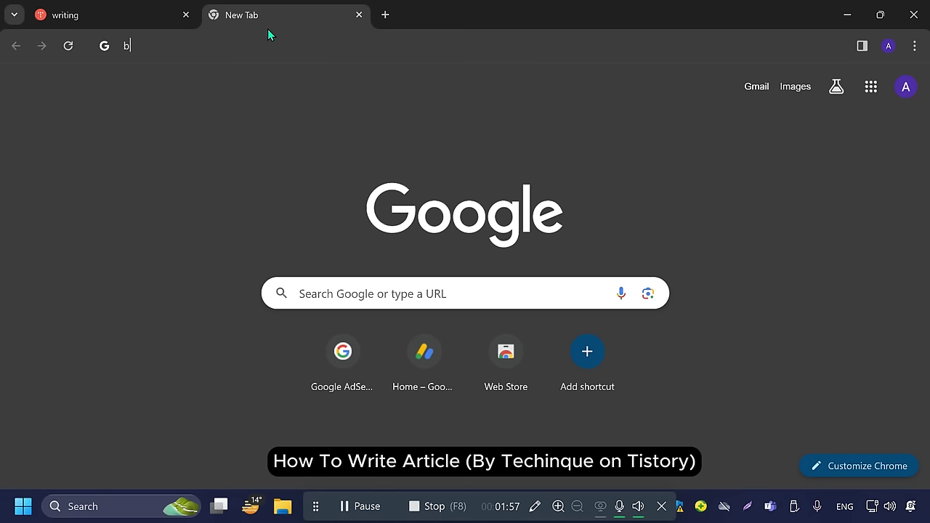
text(bc)
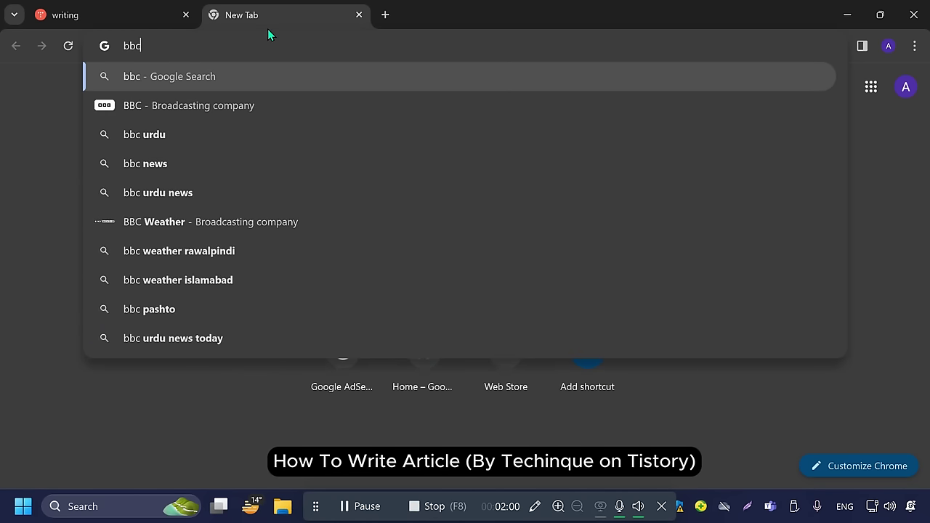
key(Return)
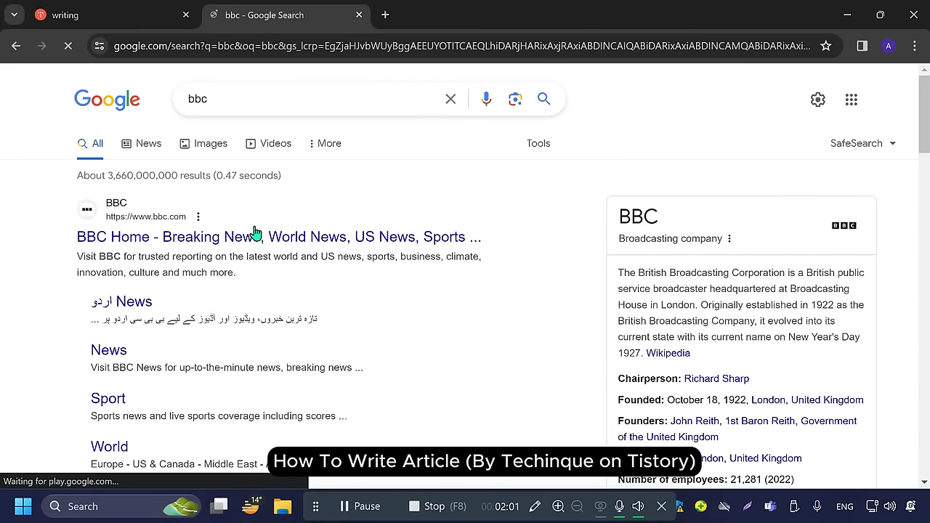
click(260, 236)
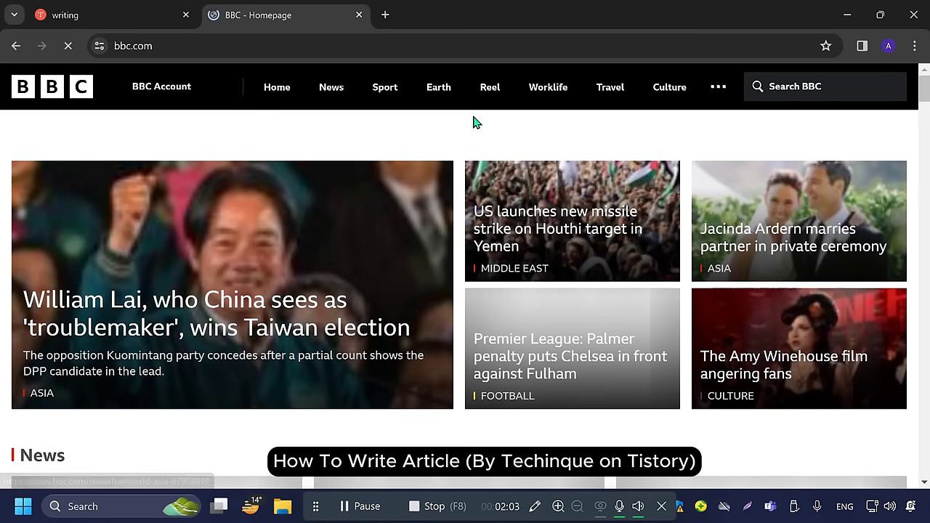
click(385, 14)
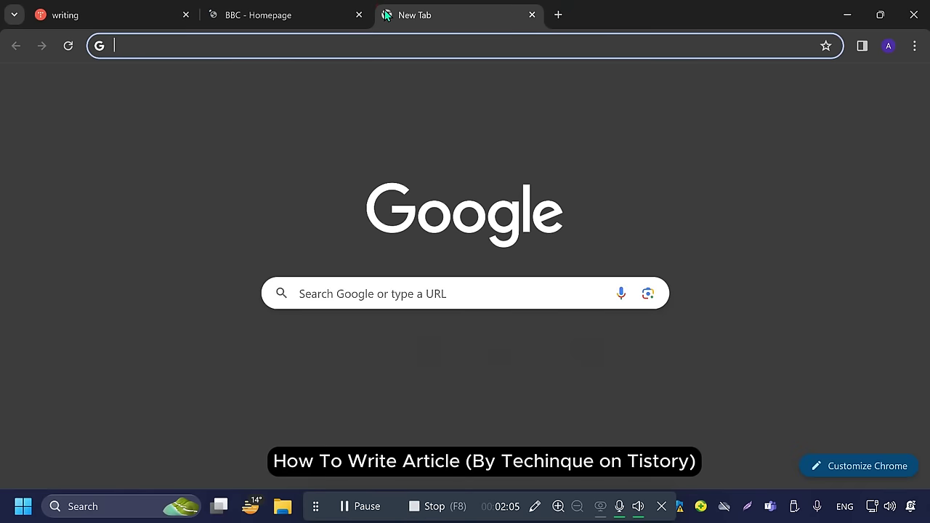
text(cnn)
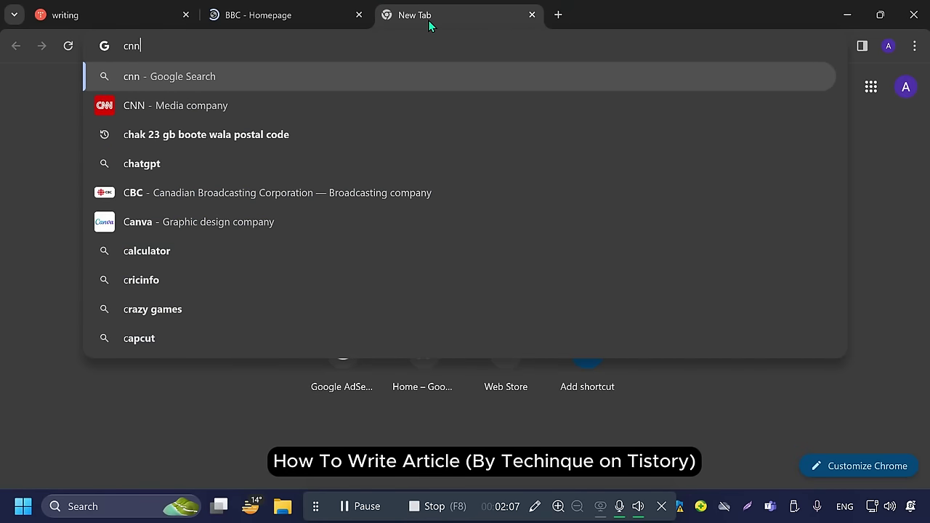
key(Return)
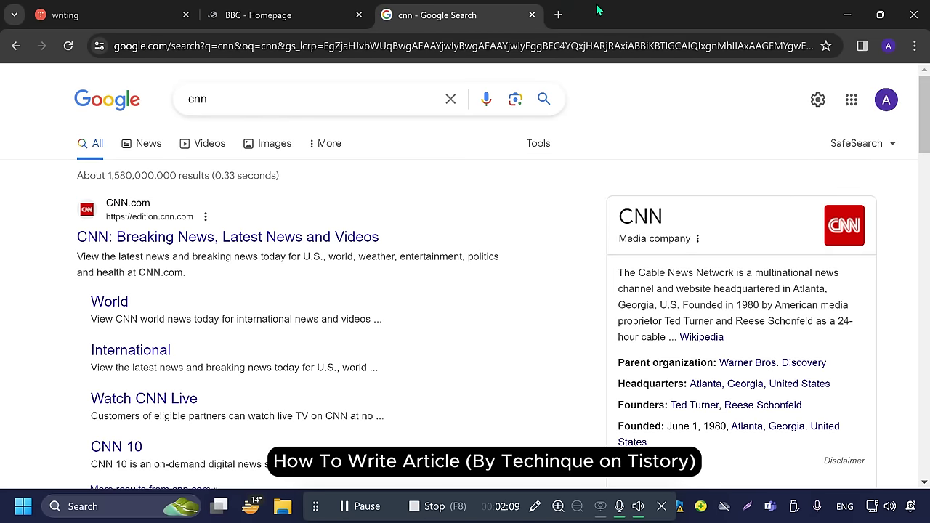
In a third tab, search for and open Google Translate
click(558, 15)
text(goo)
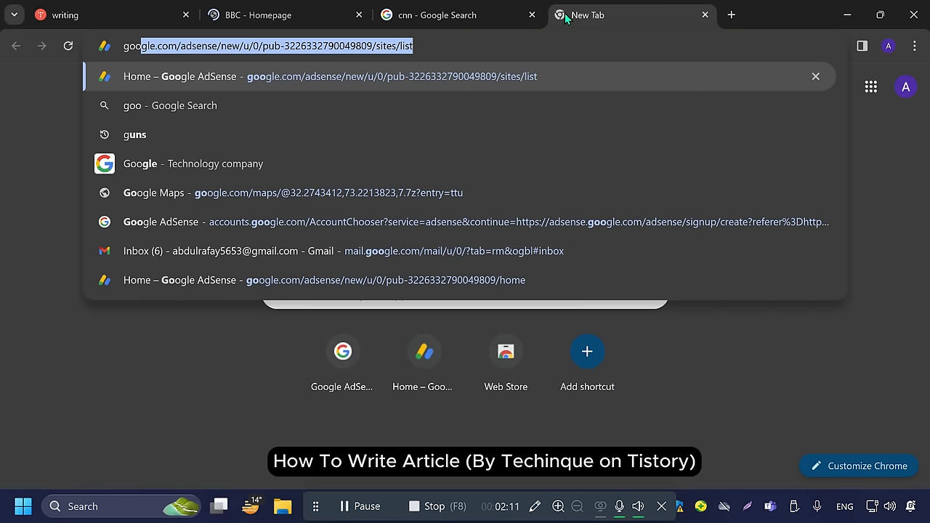
text(gle)
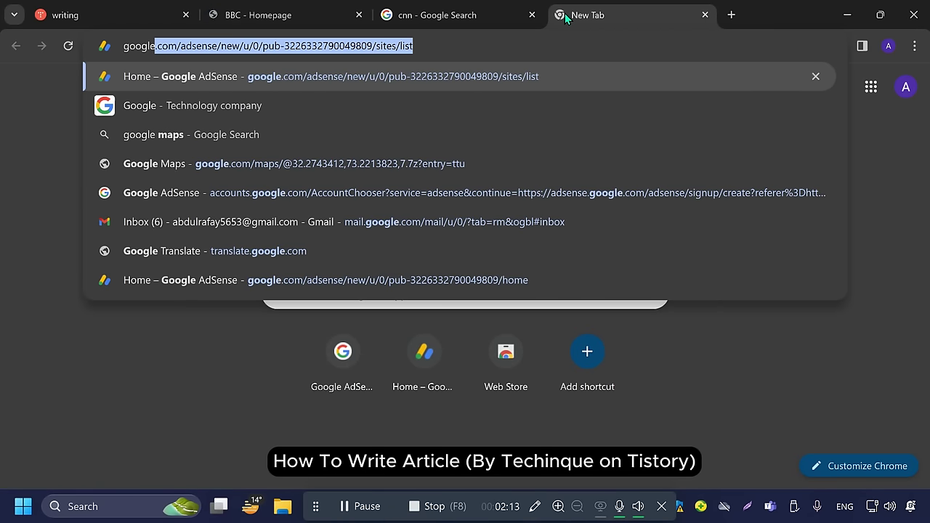
key(Delete)
click(308, 107)
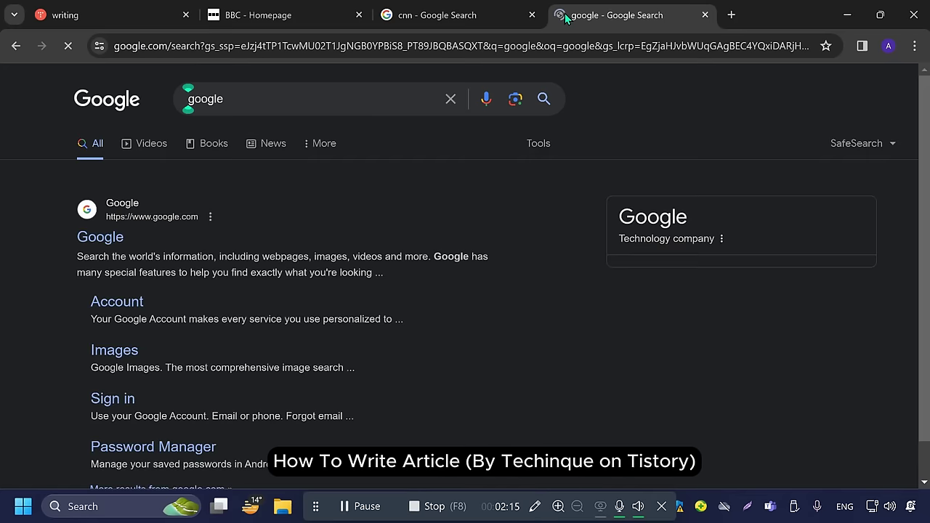
click(312, 98)
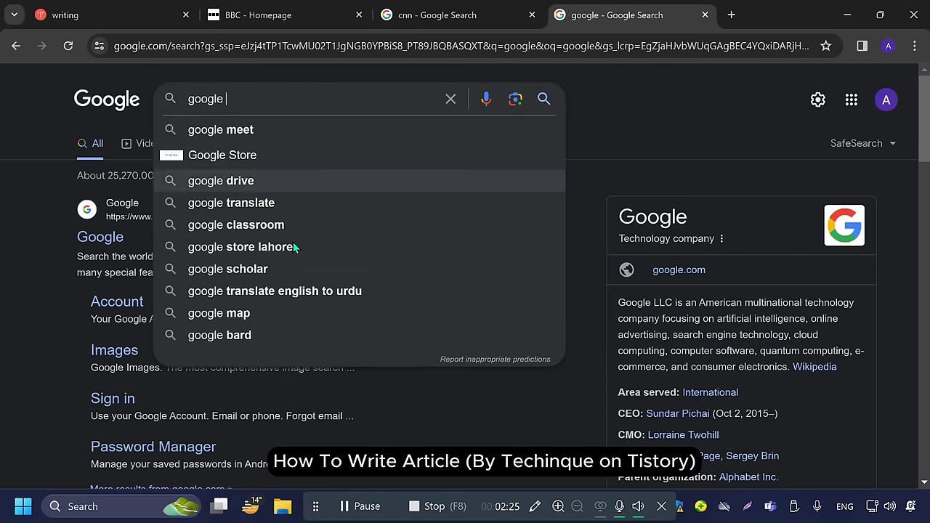
click(293, 210)
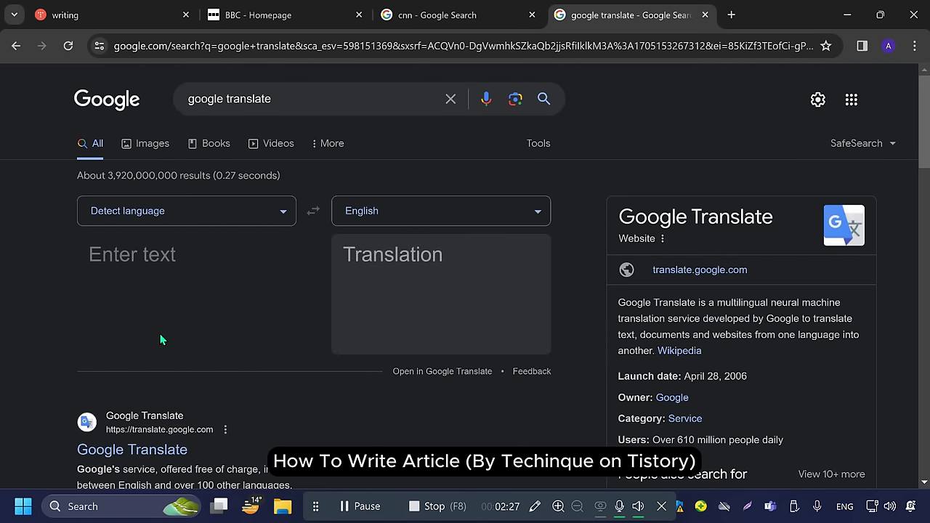
scroll(179, 328, down, 2)
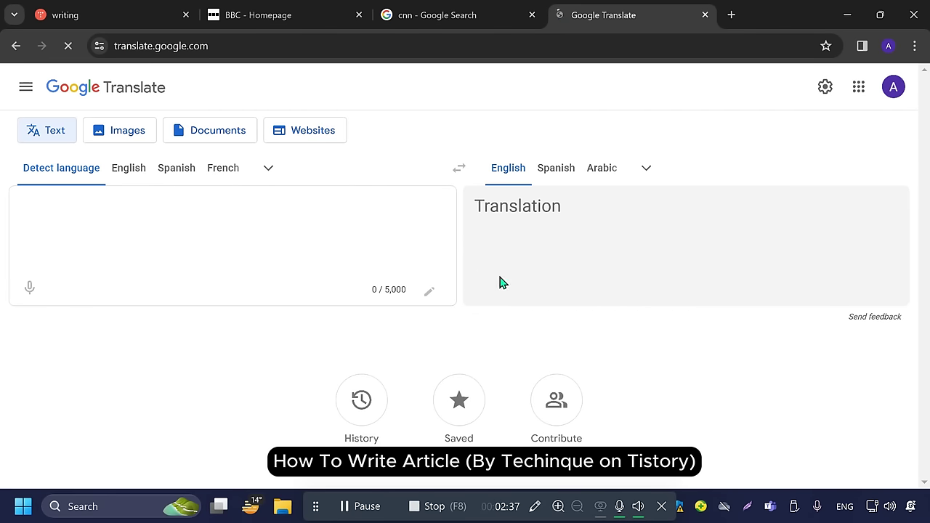
Check the BBC and Tistory tabs, then open a fresh blank tab
click(262, 15)
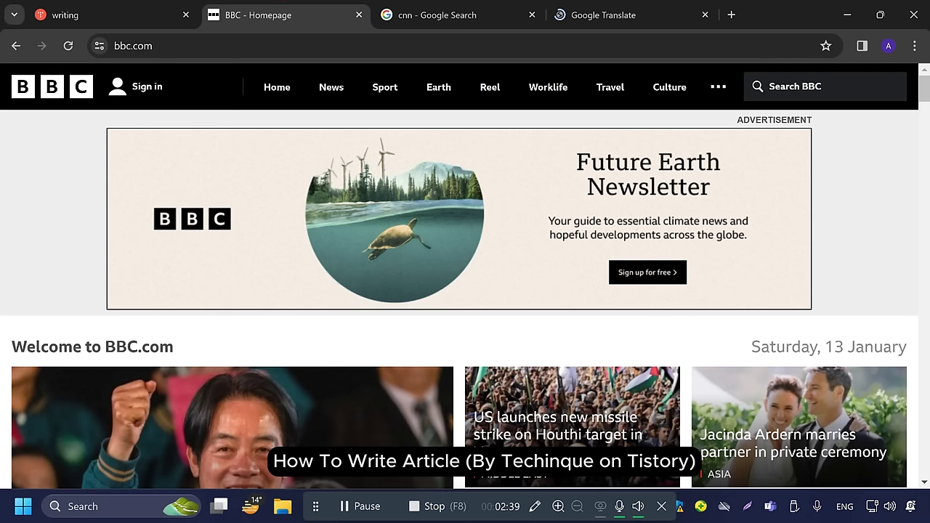
click(140, 11)
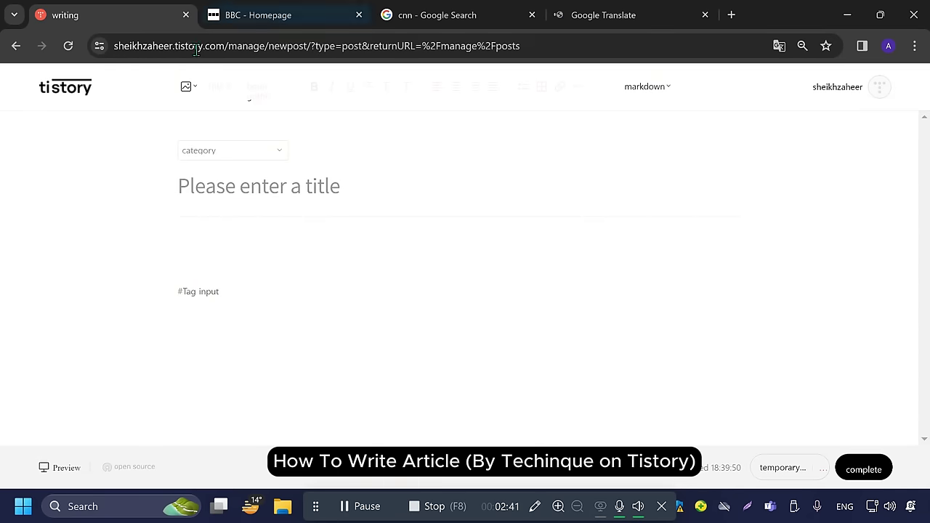
click(262, 14)
click(731, 14)
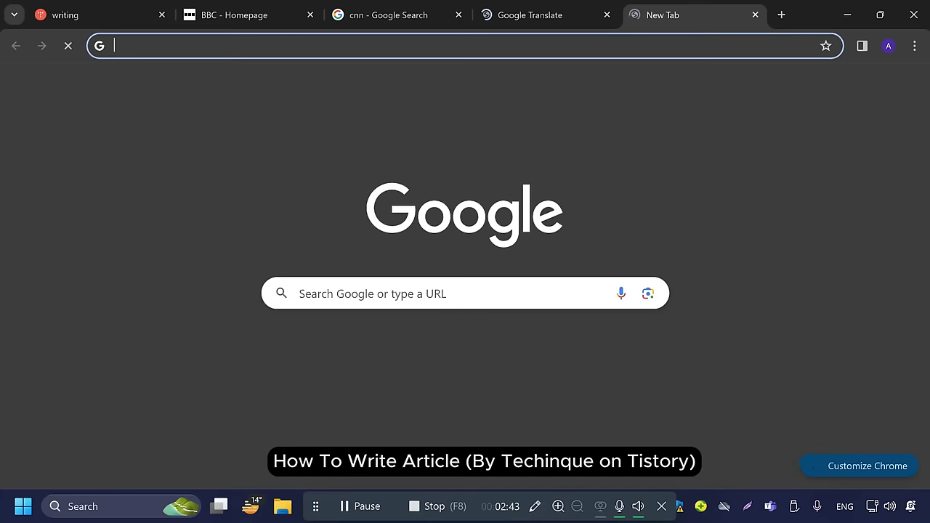
Load tistory.com/m in the new tab
text(tis)
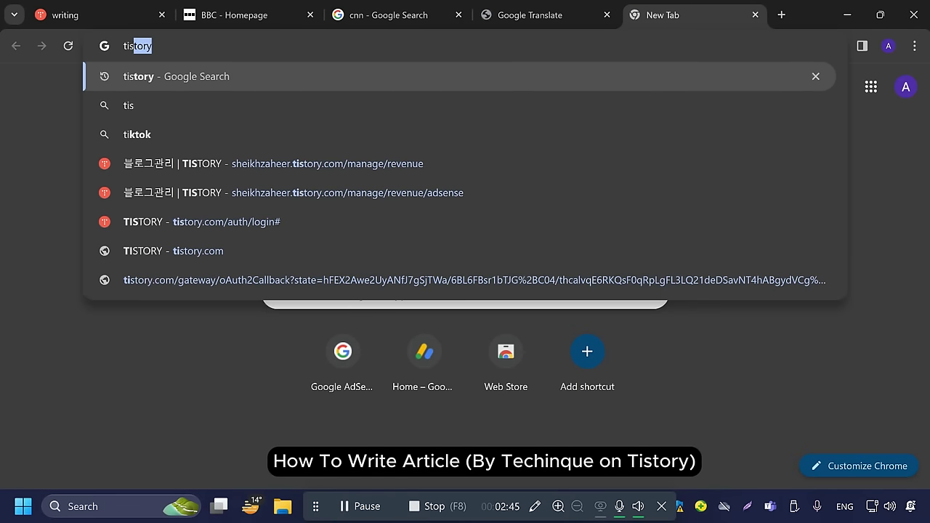
text(tory)
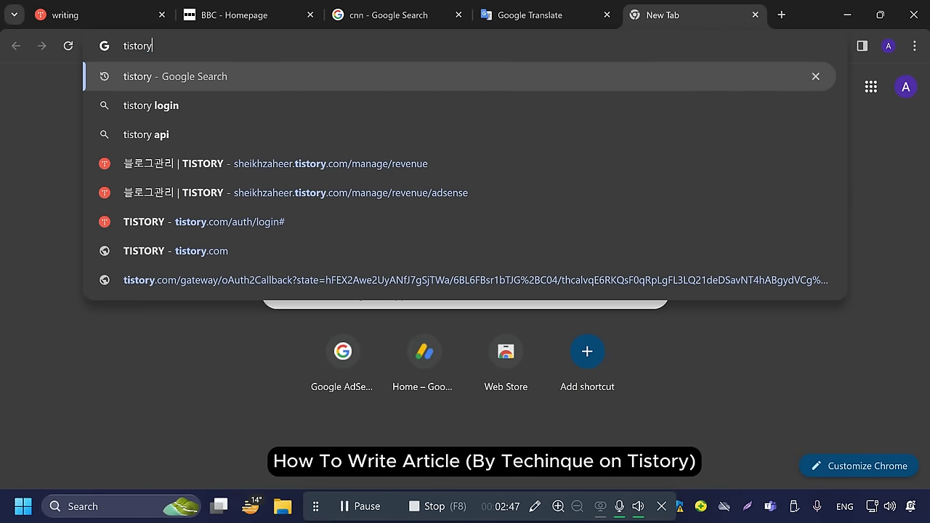
text(/)
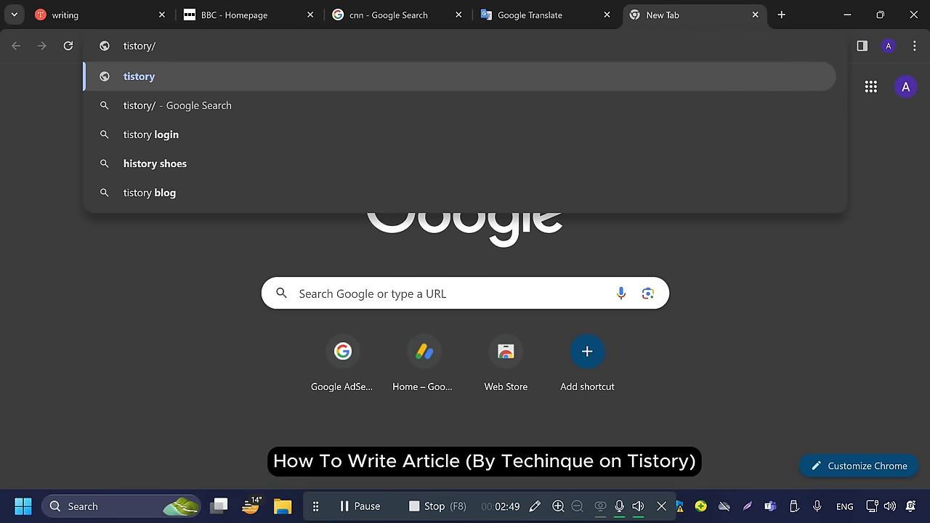
key(BackSpace)
text(.c)
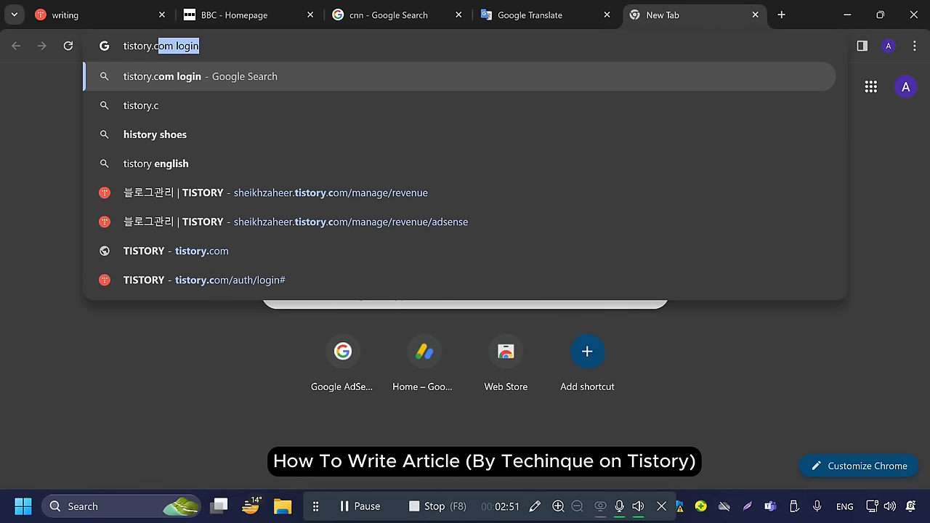
text(om/)
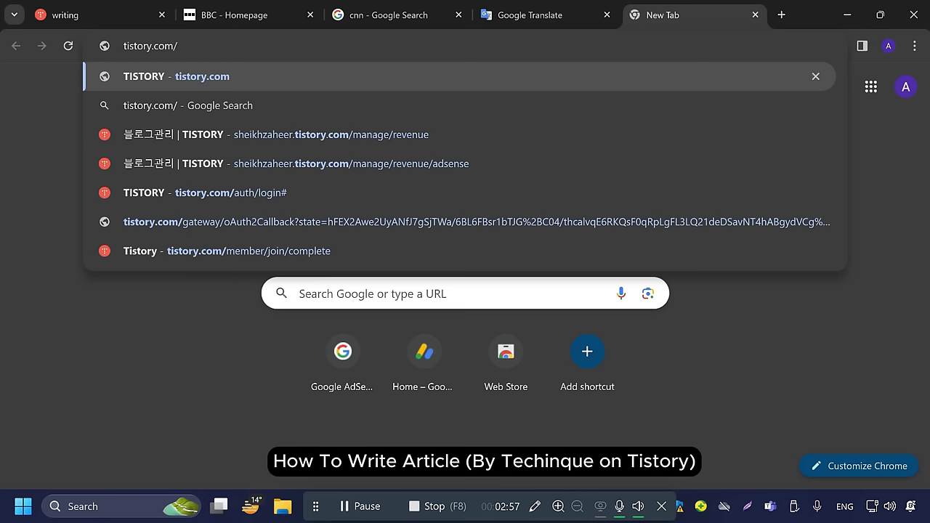
text(m)
key(Return)
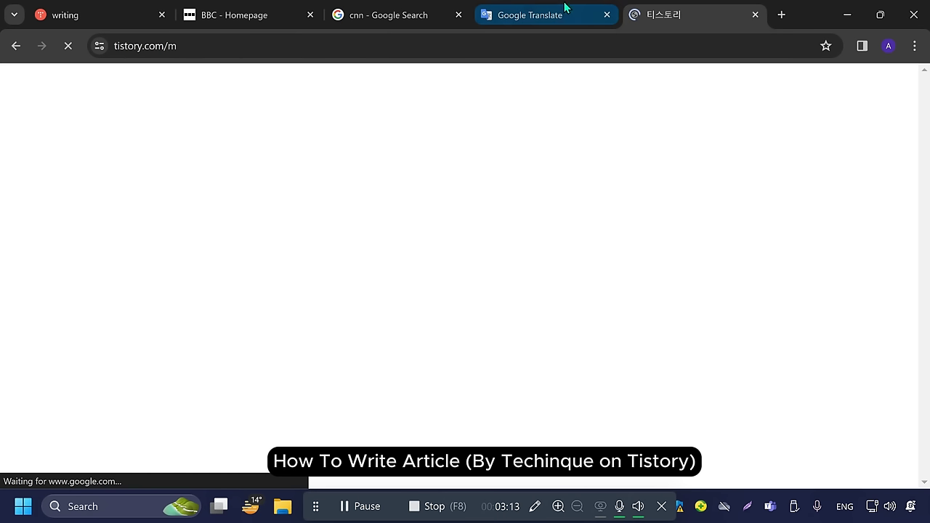
Open the Tistory home in its own tab from the editor's logo link
click(51, 11)
right_click(69, 87)
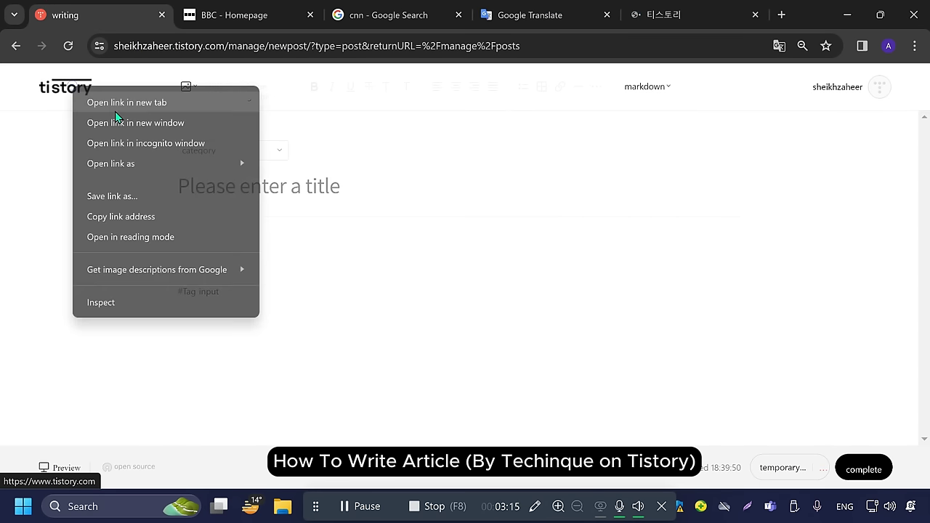
click(120, 101)
click(207, 23)
click(204, 46)
click(701, 14)
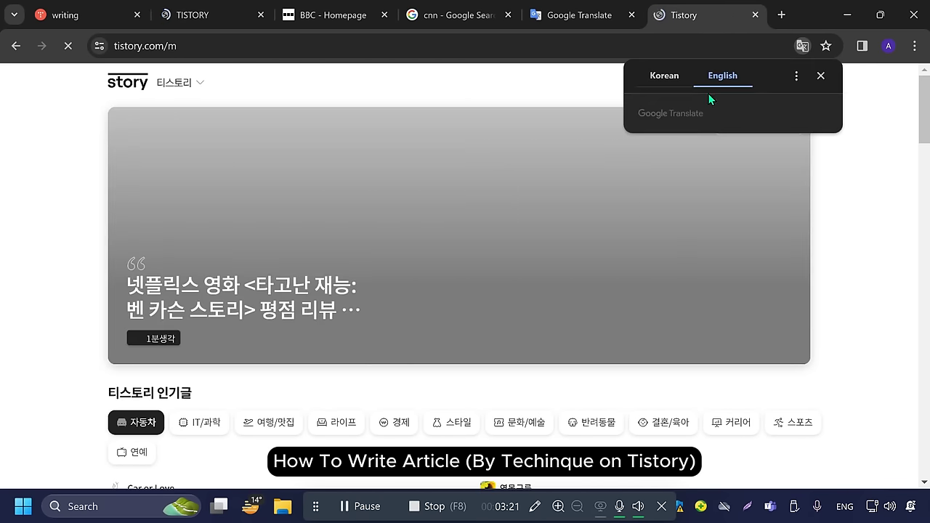
Show Tistory's economy popular posts, then return to the cnn results
scroll(598, 349, down, 2)
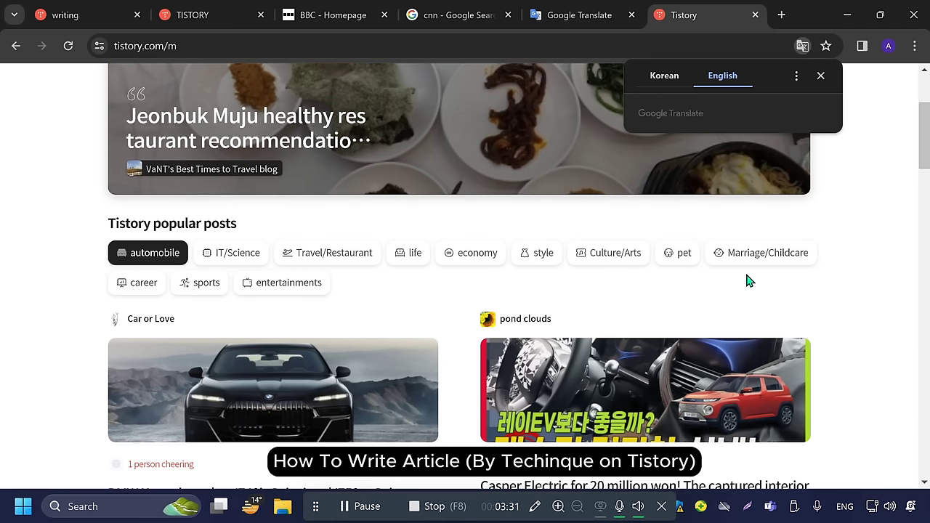
click(490, 263)
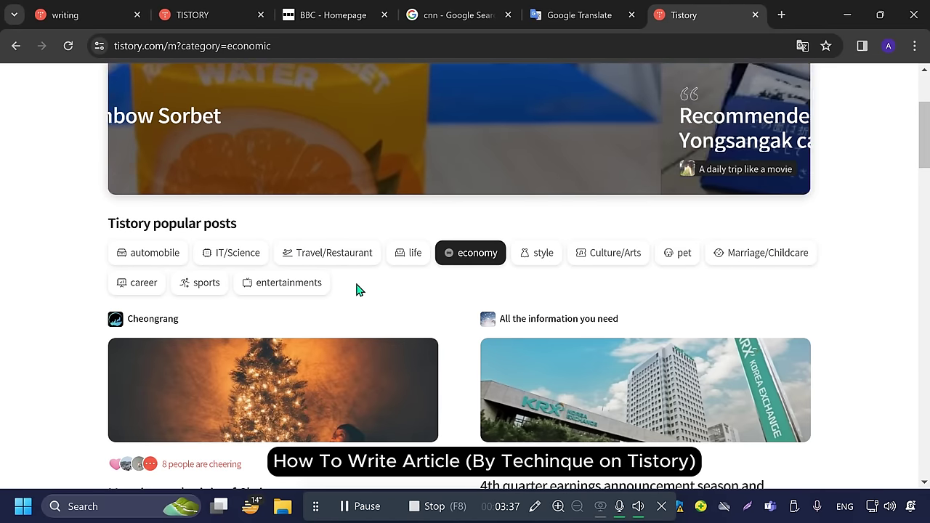
click(480, 14)
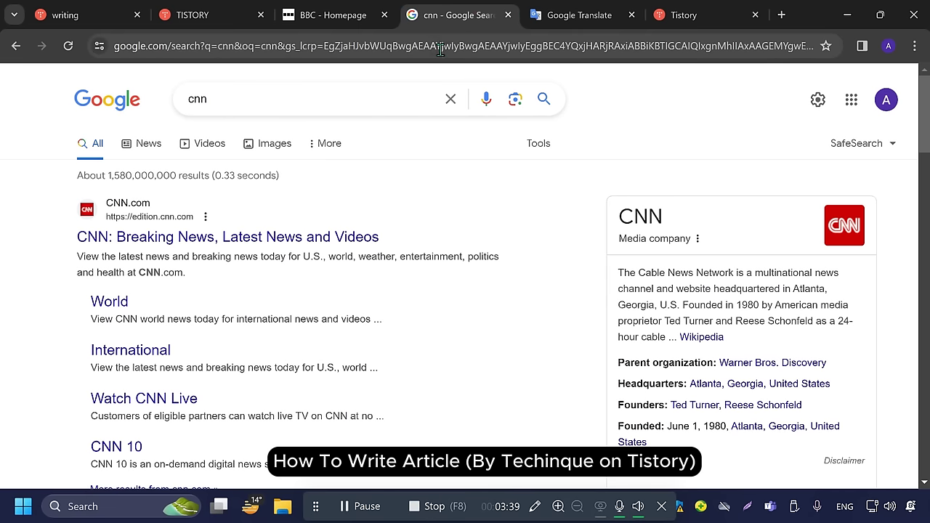
Search 'crypto news' and browse the CoinDesk result, dismissing its cookie notice
click(448, 45)
text(cry)
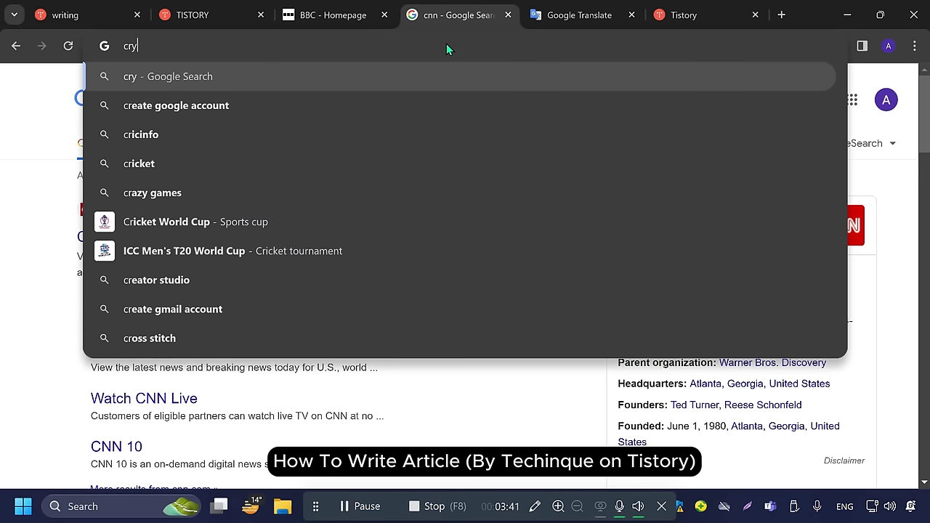
text(pt)
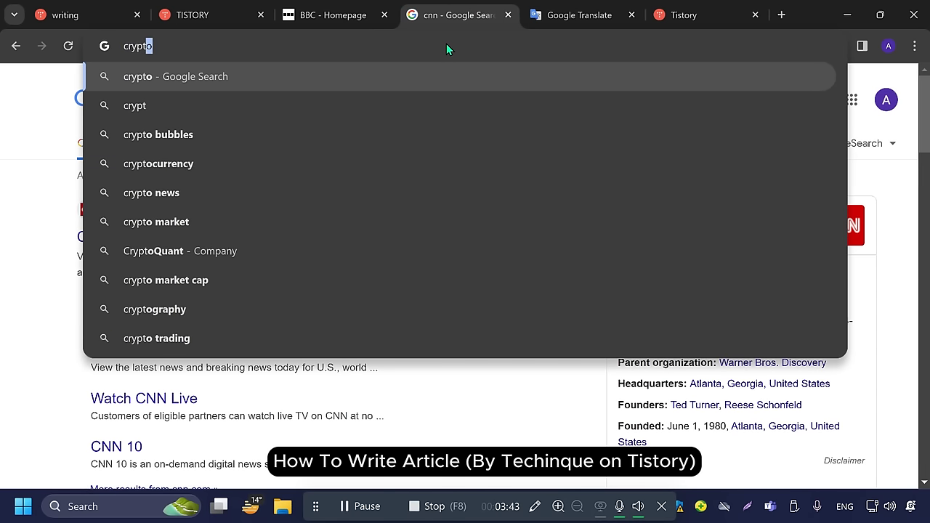
text(o news)
key(Return)
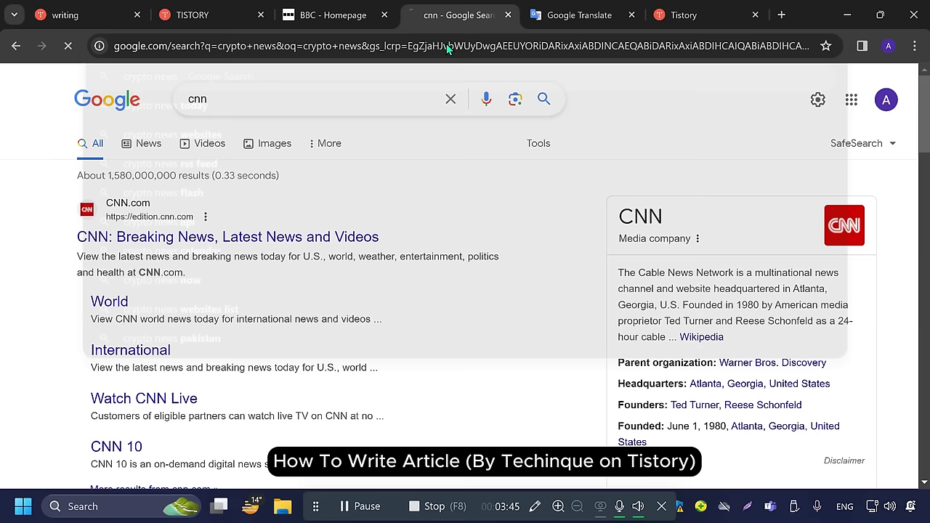
scroll(228, 312, down, 10)
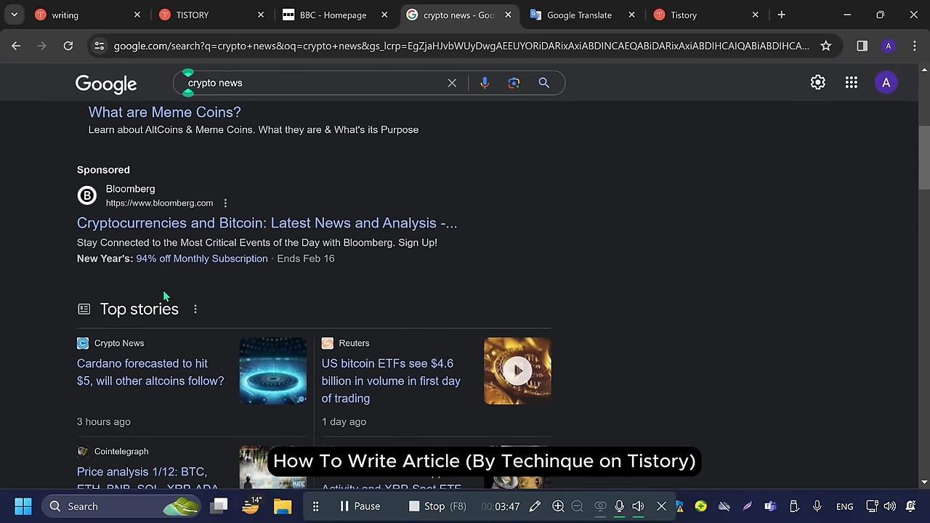
click(216, 309)
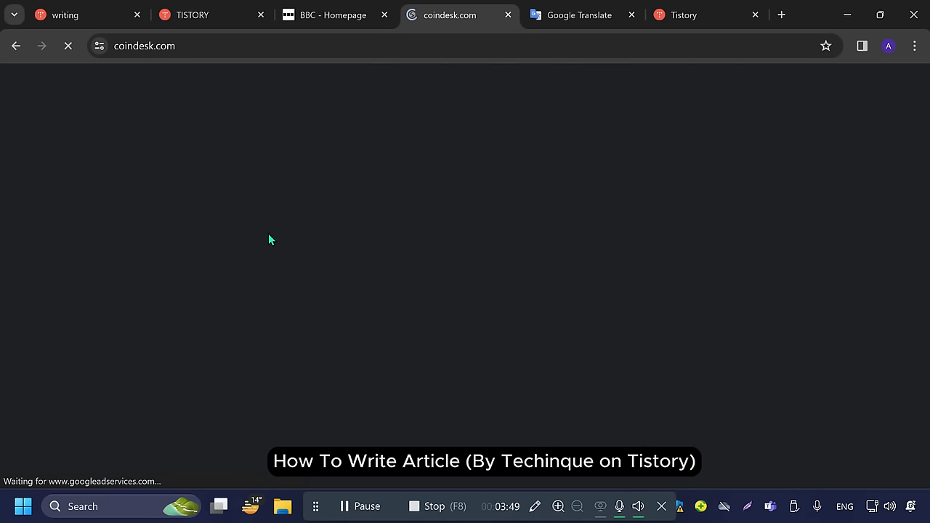
scroll(305, 289, down, 5)
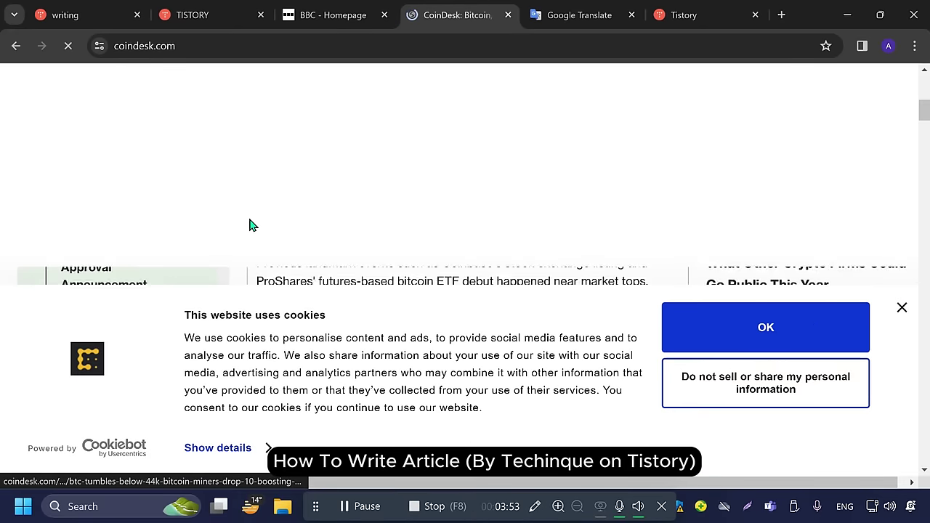
click(756, 325)
scroll(359, 357, down, 10)
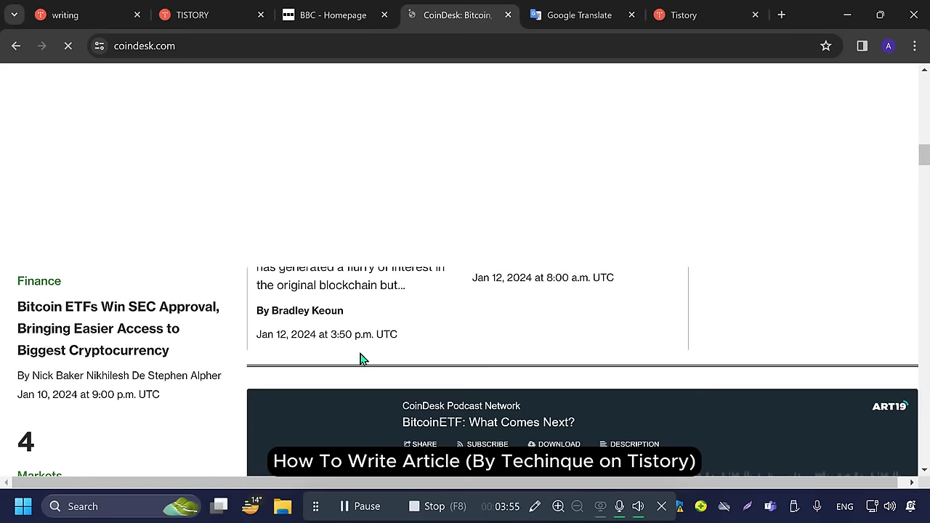
Back on the results, open crypto.news in a new tab and return to the results' Top stories
click(16, 46)
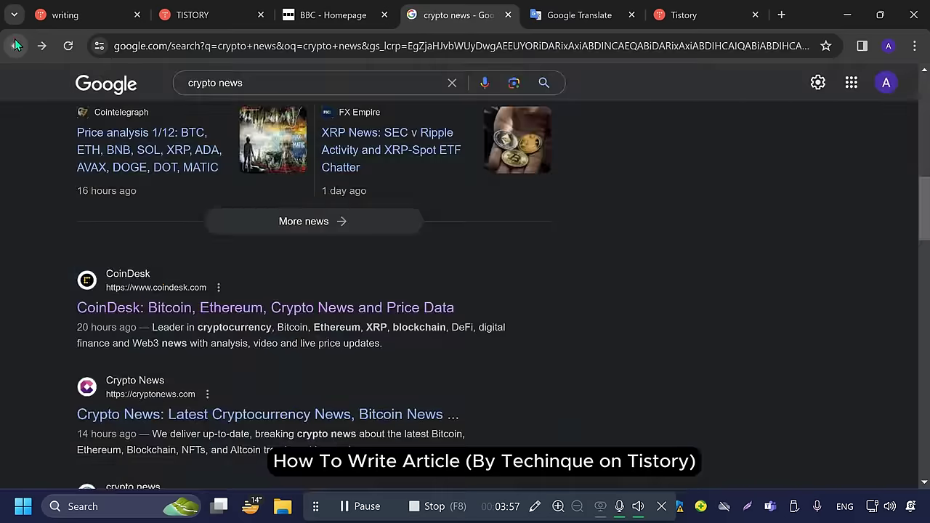
click(16, 46)
click(41, 46)
scroll(206, 389, down, 5)
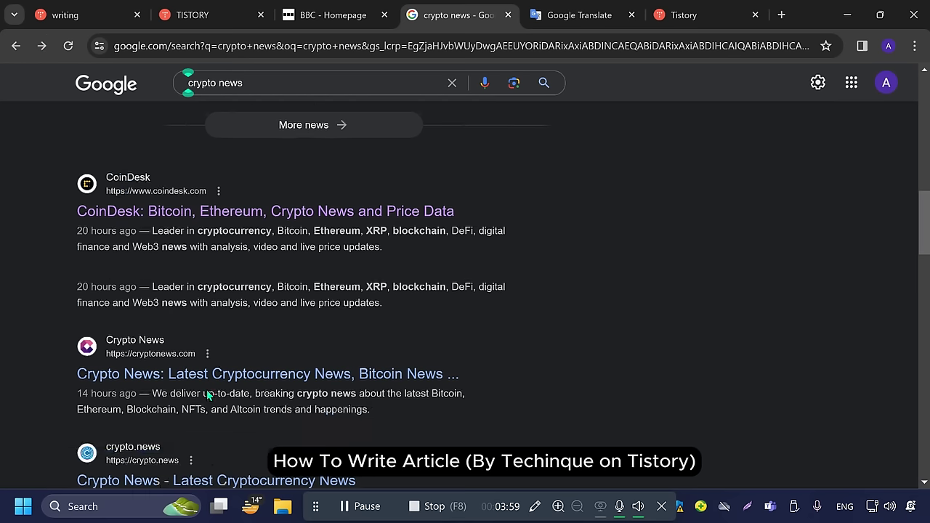
right_click(186, 197)
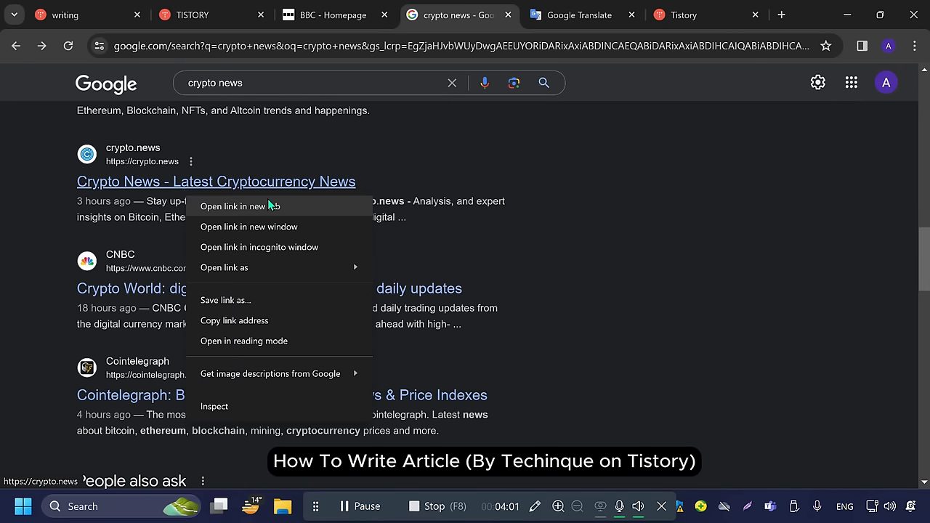
click(233, 207)
click(495, 14)
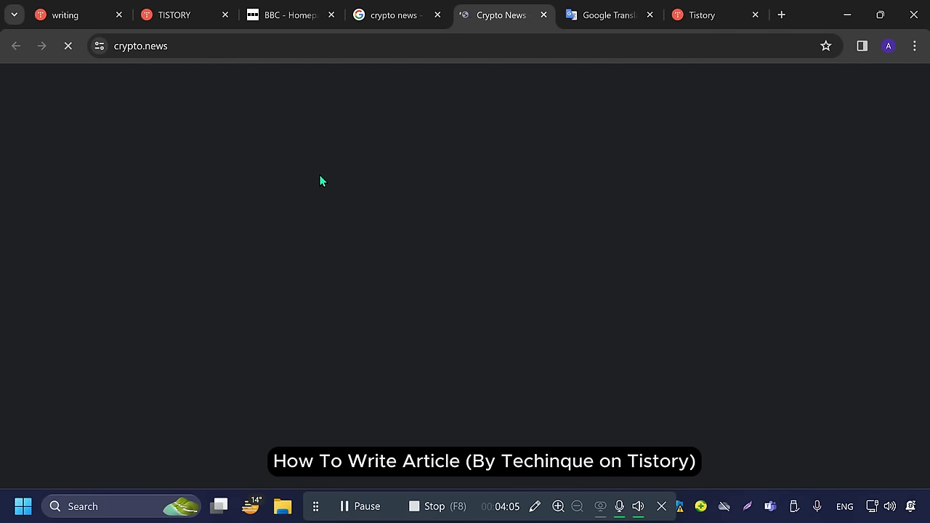
key(ctrl+shift+Tab)
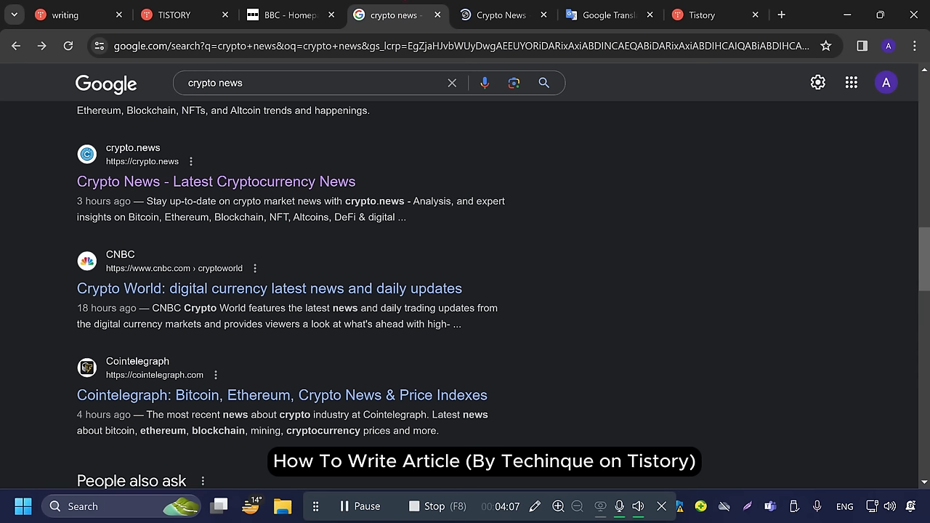
scroll(206, 314, up, 2)
scroll(205, 309, up, 8)
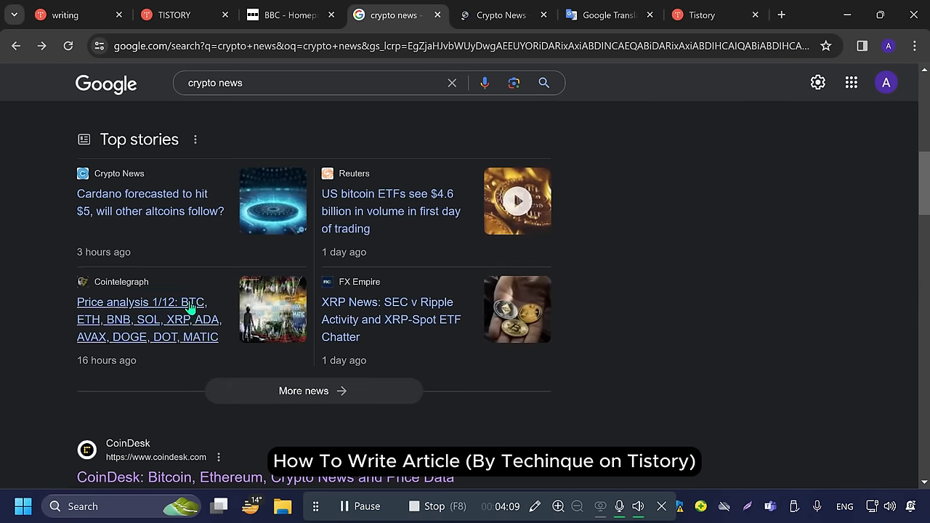
scroll(366, 335, down, 1)
scroll(366, 335, down, 2)
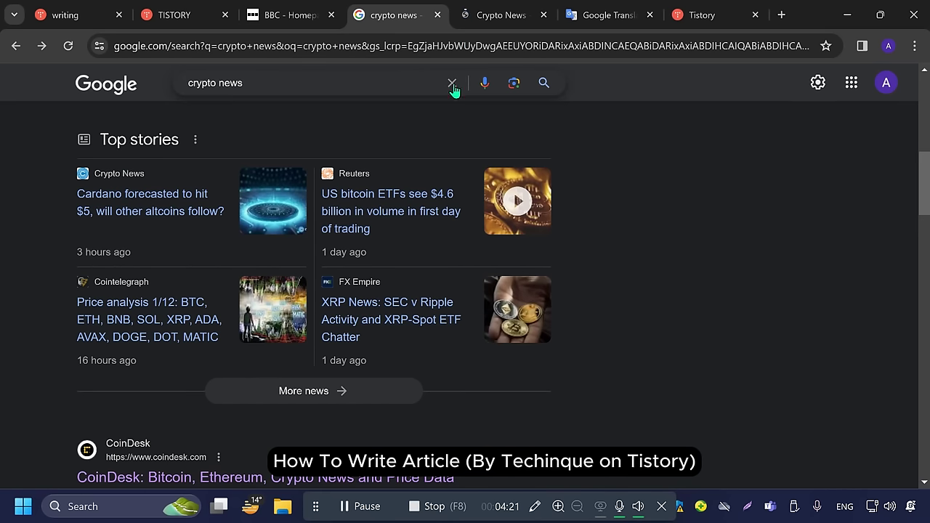
Open the Reuters bitcoin ETF story in a new tab and close the crypto.news tab
click(543, 83)
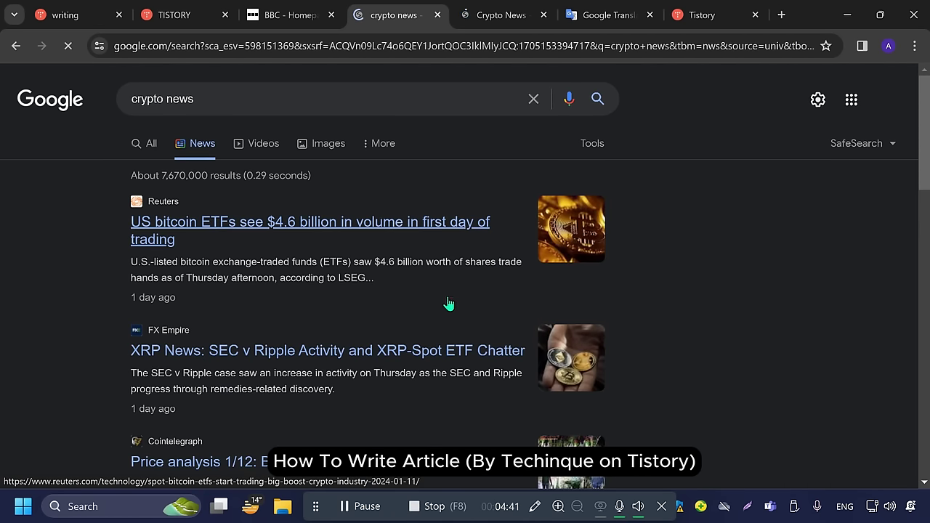
right_click(182, 230)
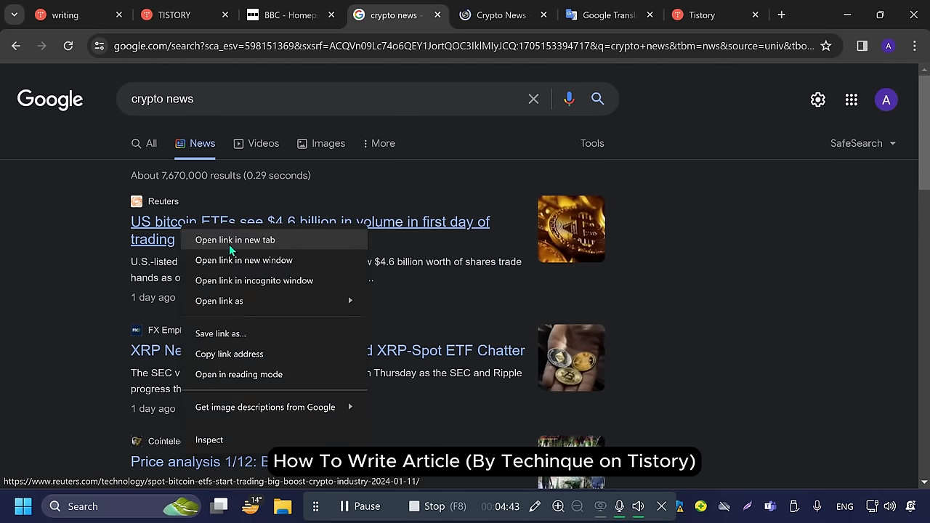
click(229, 247)
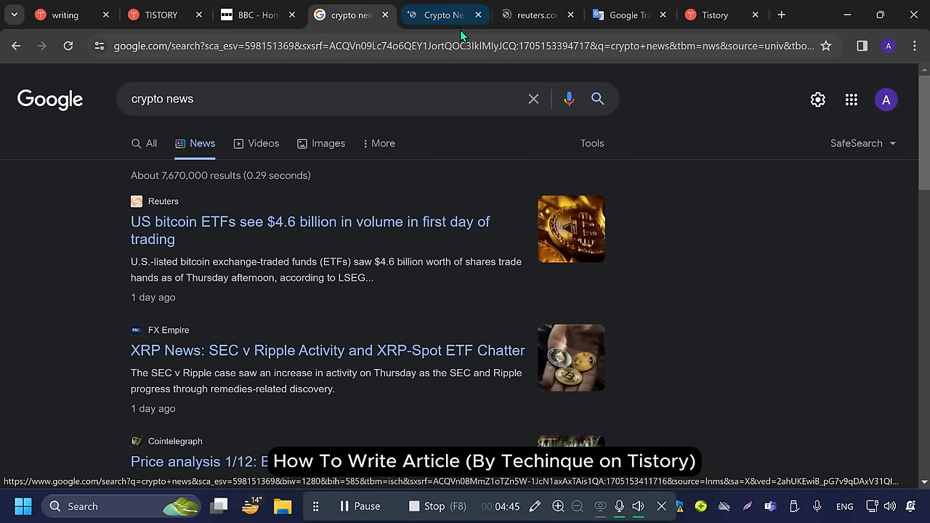
click(478, 14)
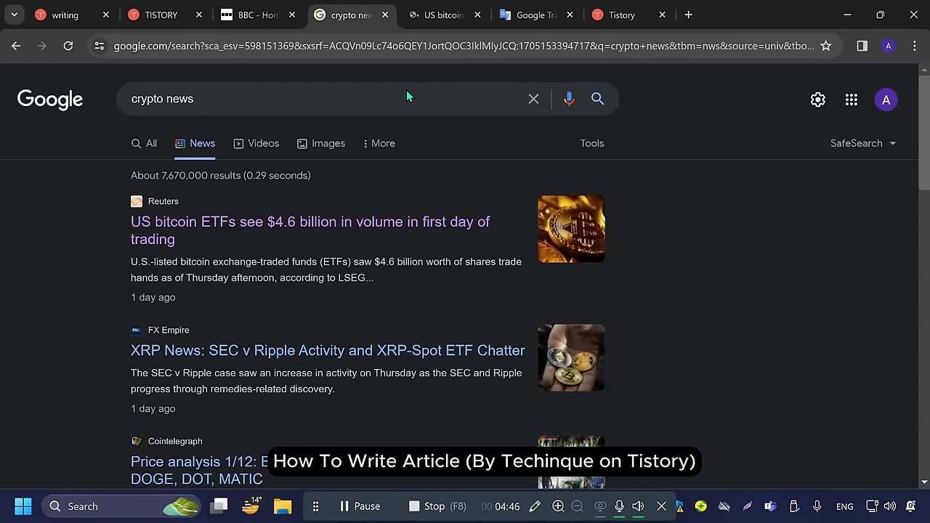
Open the XRP, Price analysis and XRP at key support stories in new tabs
right_click(260, 351)
click(334, 132)
scroll(250, 294, down, 3)
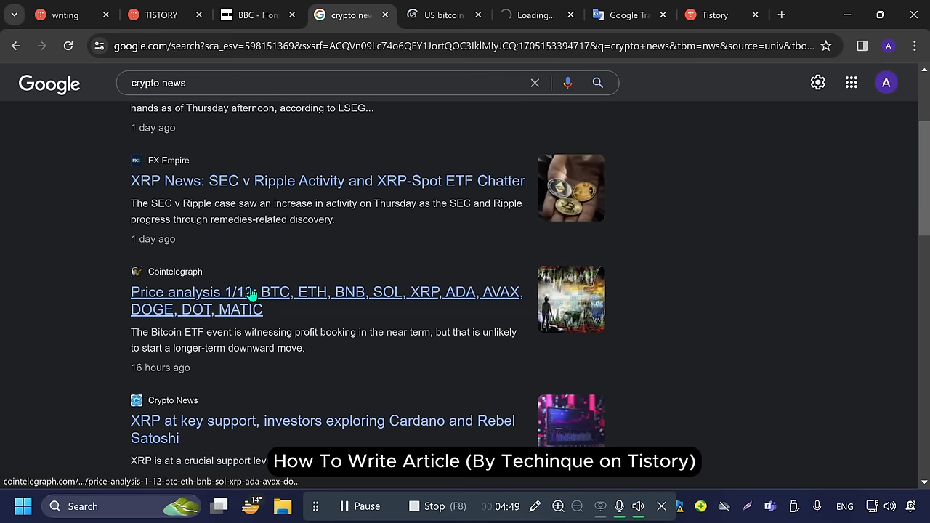
right_click(251, 293)
click(306, 78)
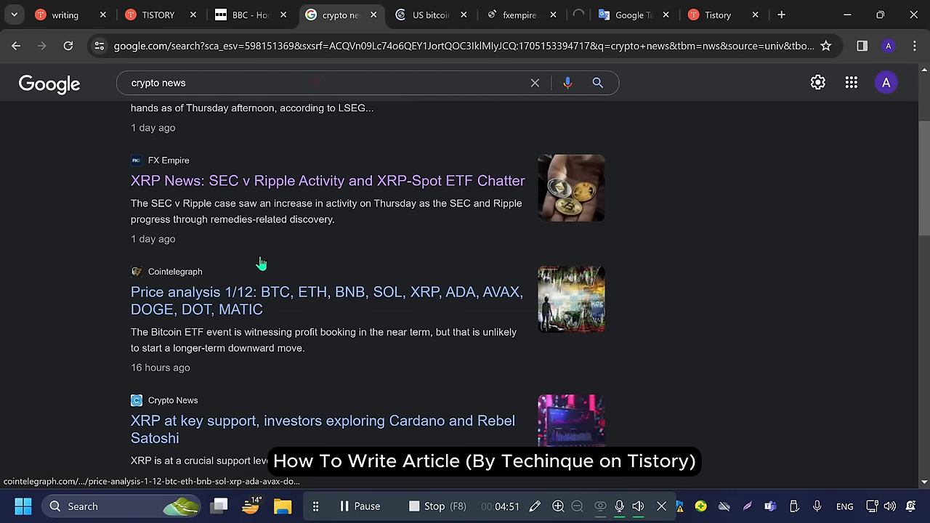
right_click(206, 434)
click(276, 211)
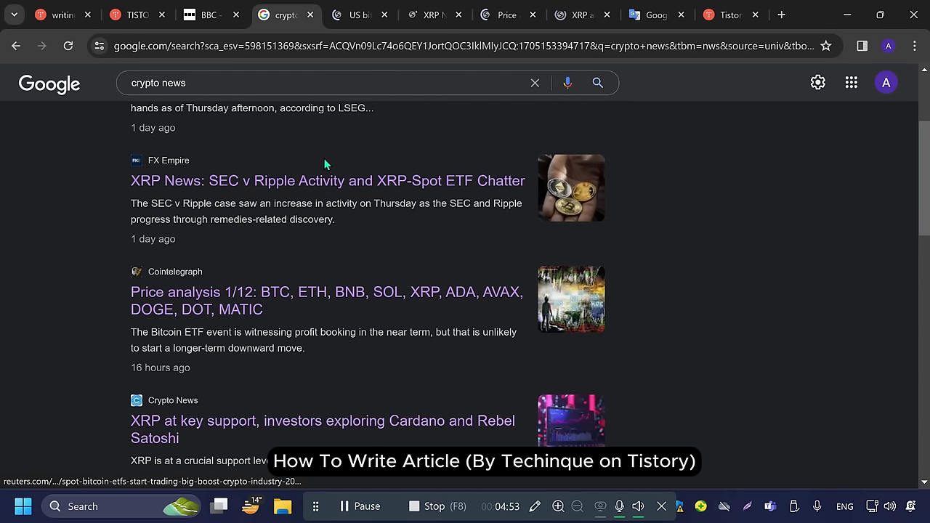
scroll(222, 319, up, 3)
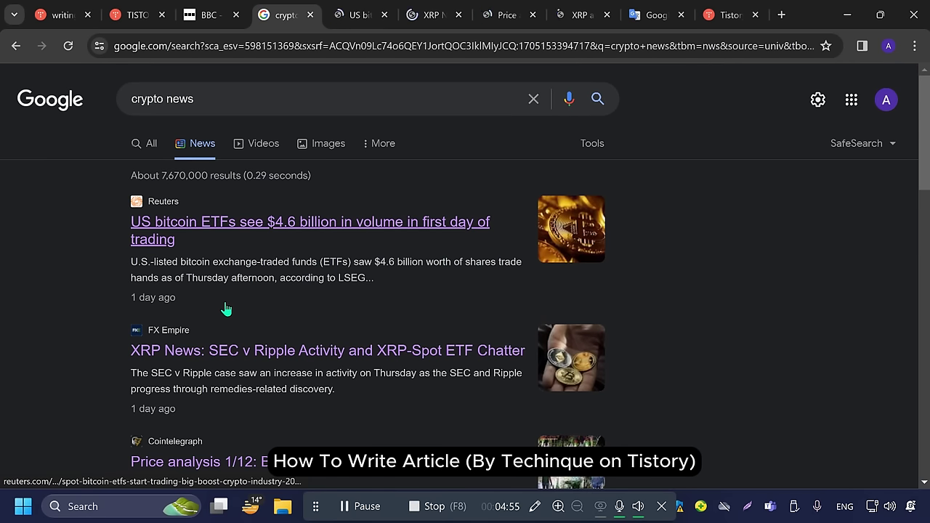
scroll(223, 320, down, 3)
Copy the Reuters bitcoin ETF headline and bring up Google Translate
click(359, 15)
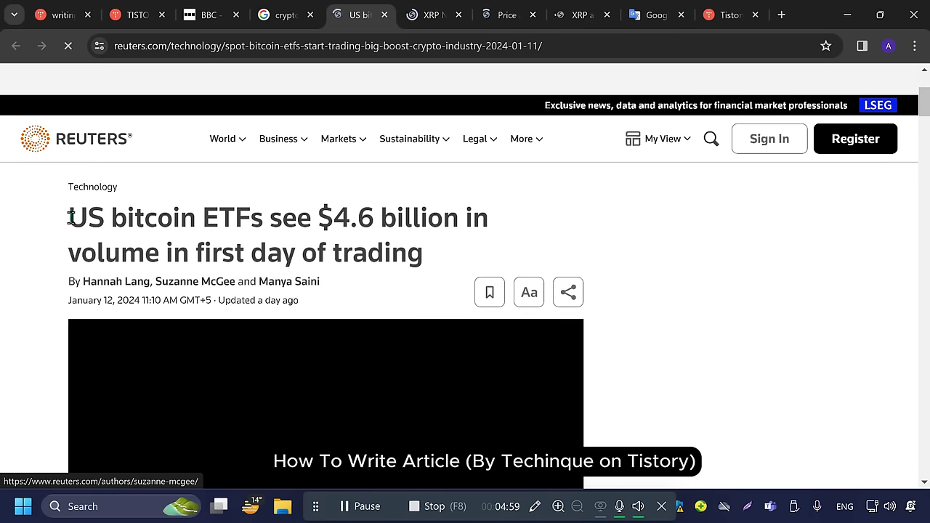
drag(70, 218, 458, 254)
right_click(383, 229)
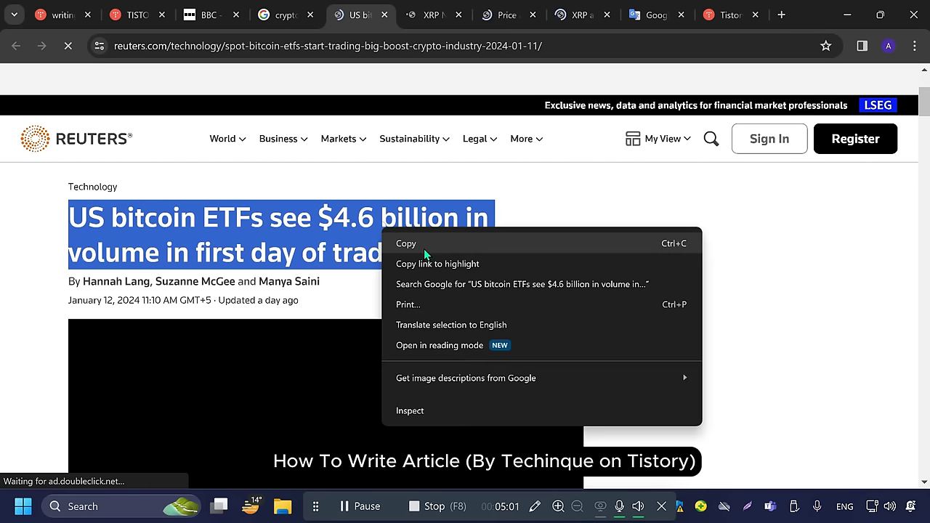
click(424, 248)
click(727, 14)
click(650, 16)
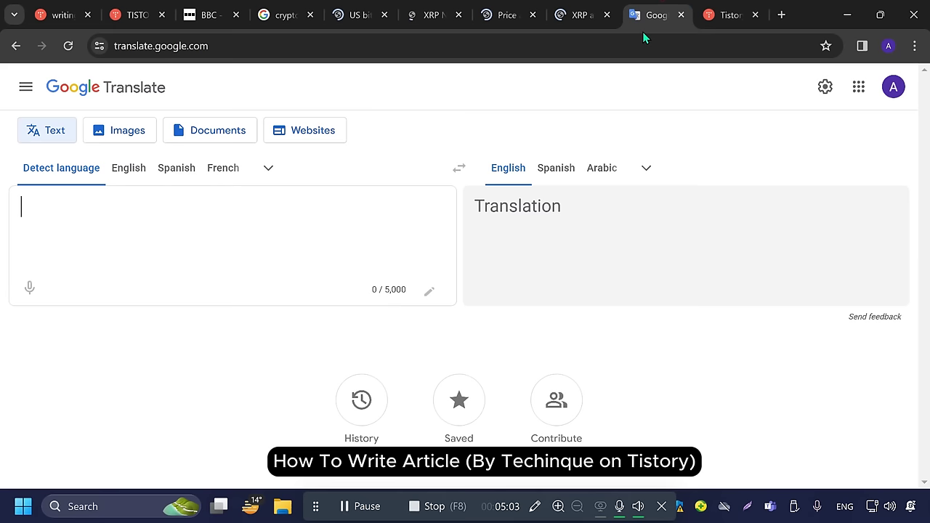
right_click(248, 231)
Paste the bitcoin ETF headline into Google Translate's English source box
click(131, 172)
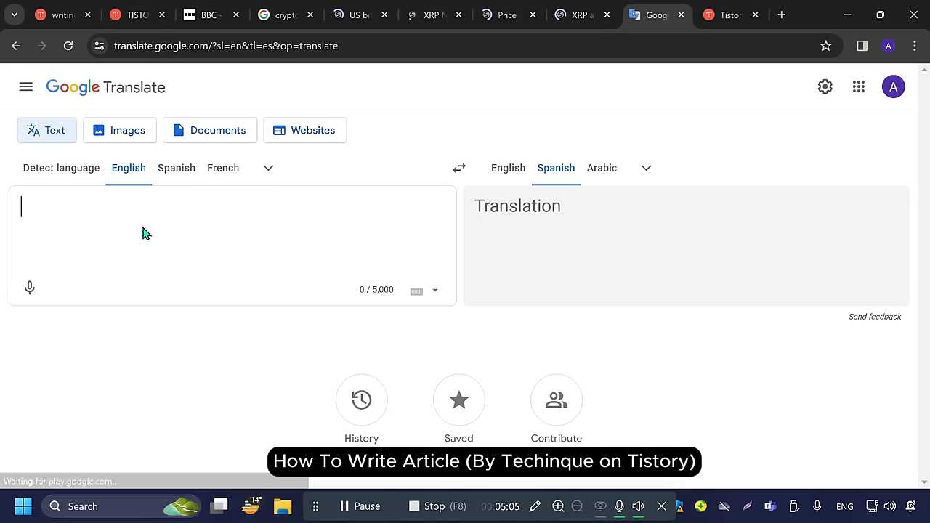
right_click(143, 228)
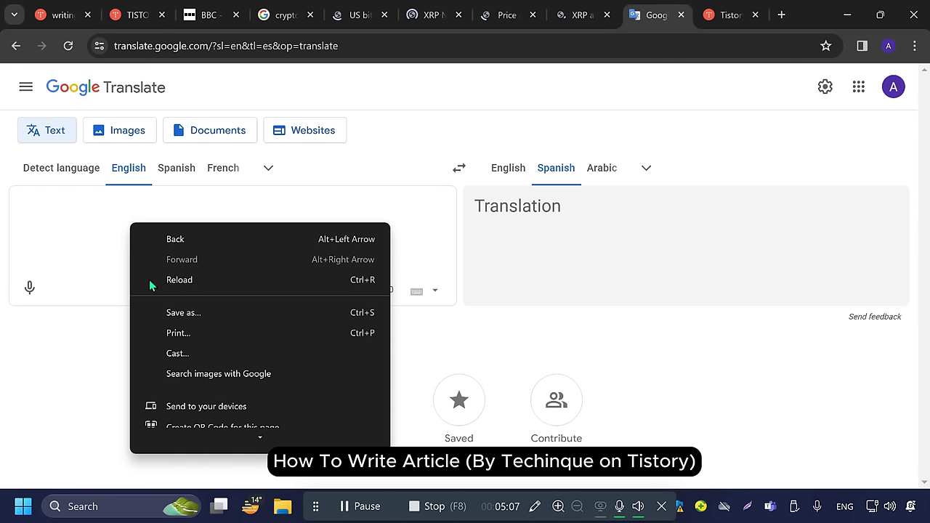
click(100, 200)
right_click(100, 201)
click(163, 342)
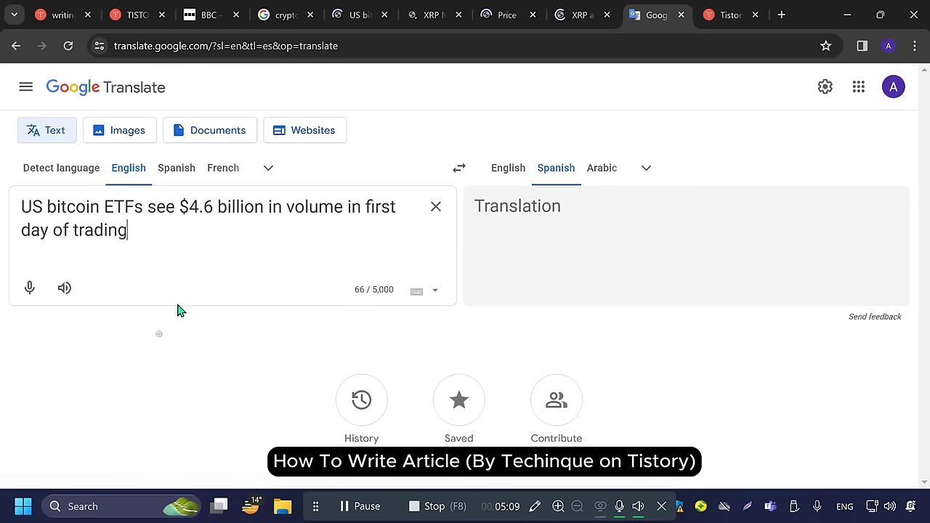
Translate the headline into Korean, copy the result, and return to the Tistory home tab
click(643, 169)
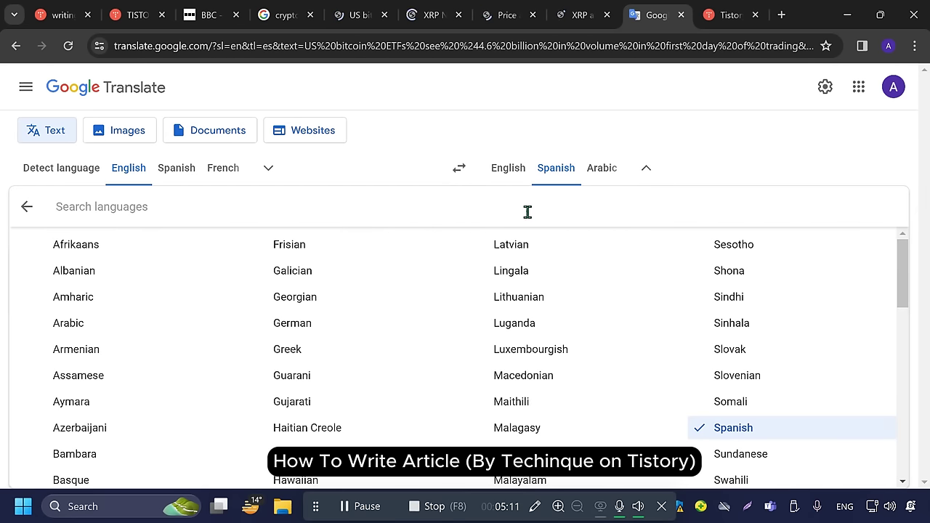
text(korea)
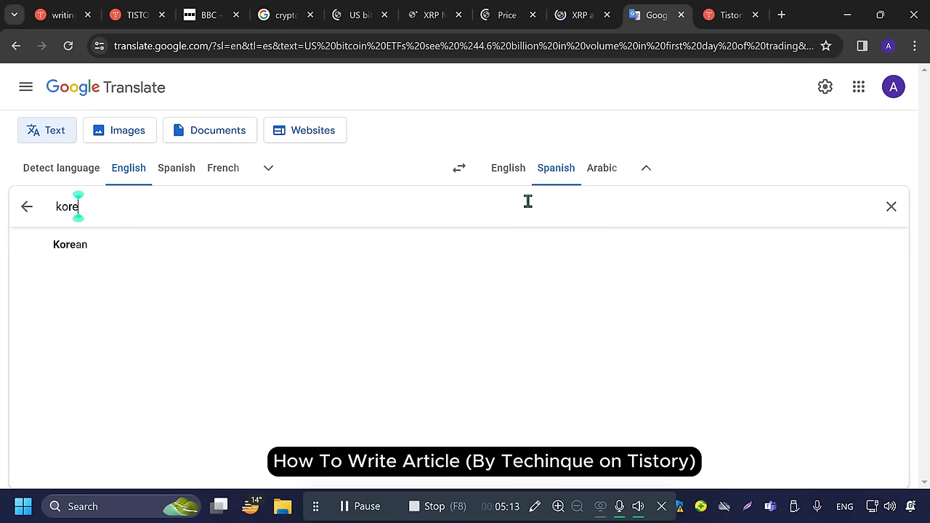
click(124, 245)
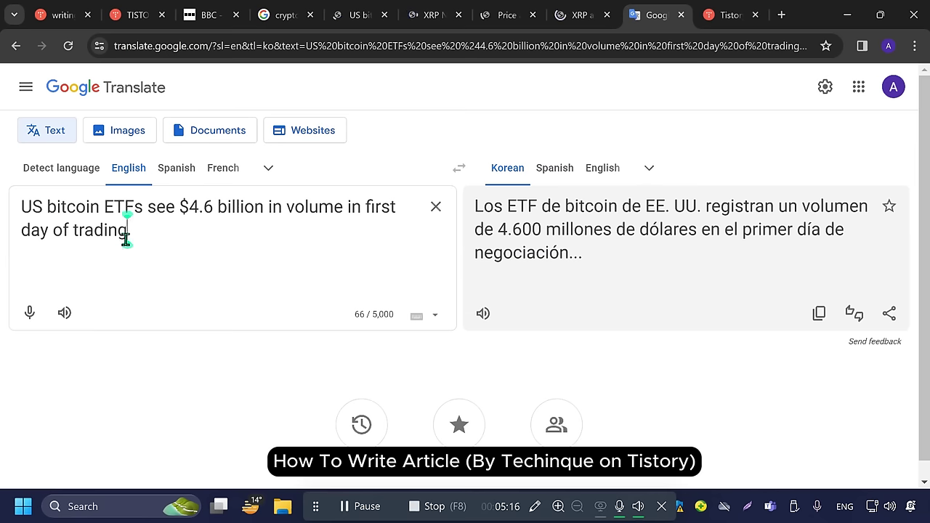
click(817, 306)
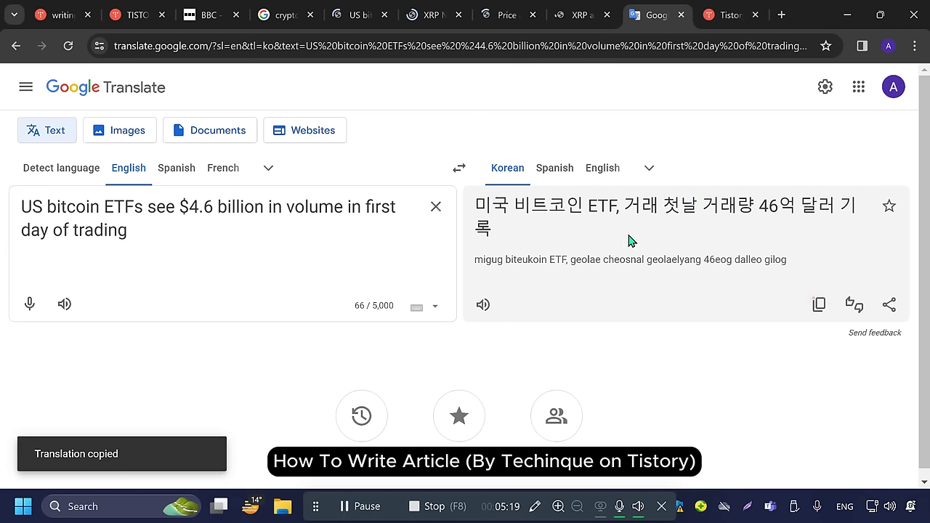
click(134, 14)
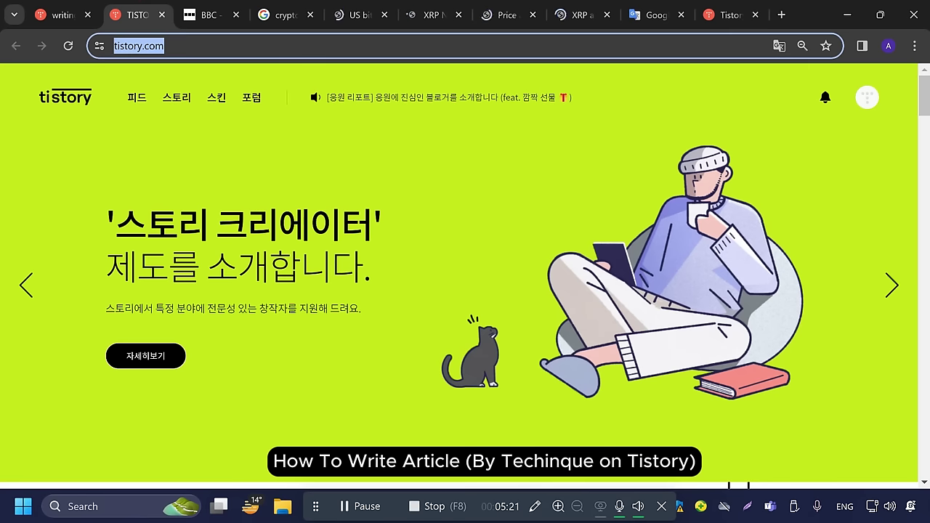
Switch the new-post editor from Markdown back to Basic mode (기본모드)
click(76, 9)
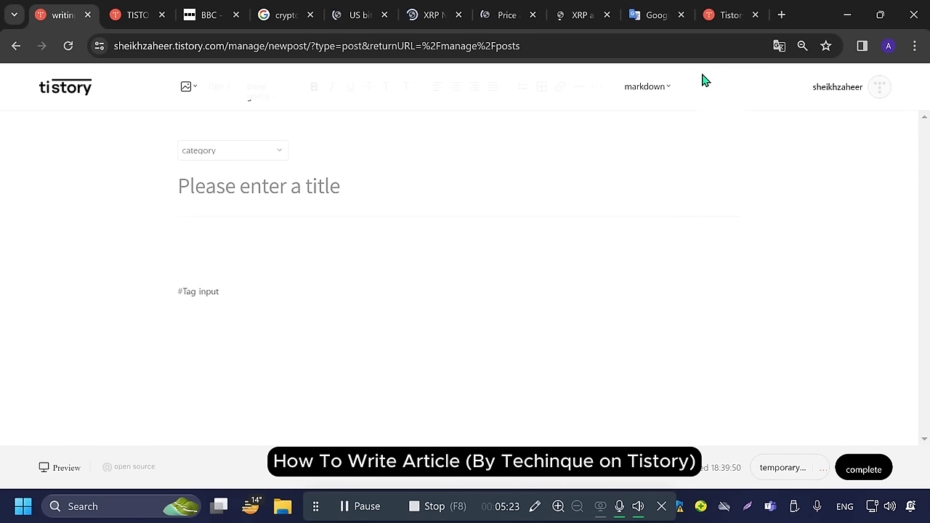
click(663, 92)
click(656, 118)
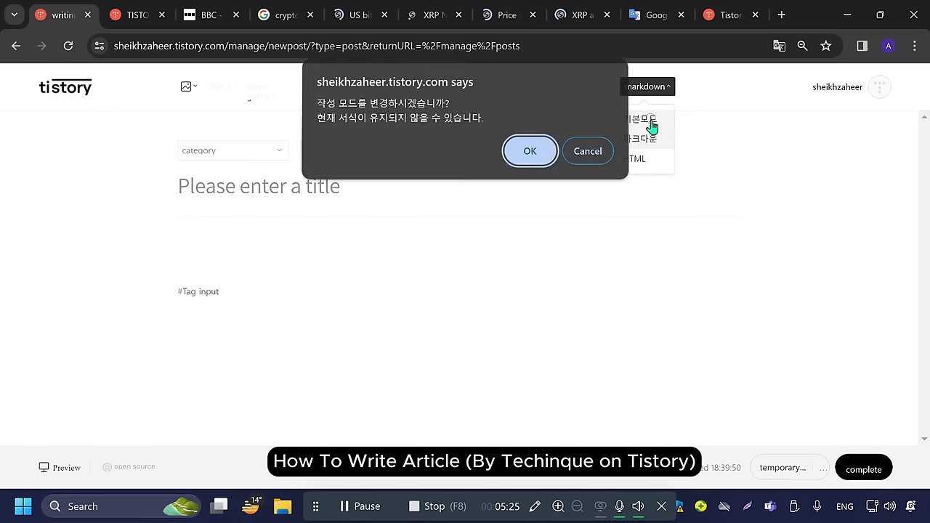
click(529, 150)
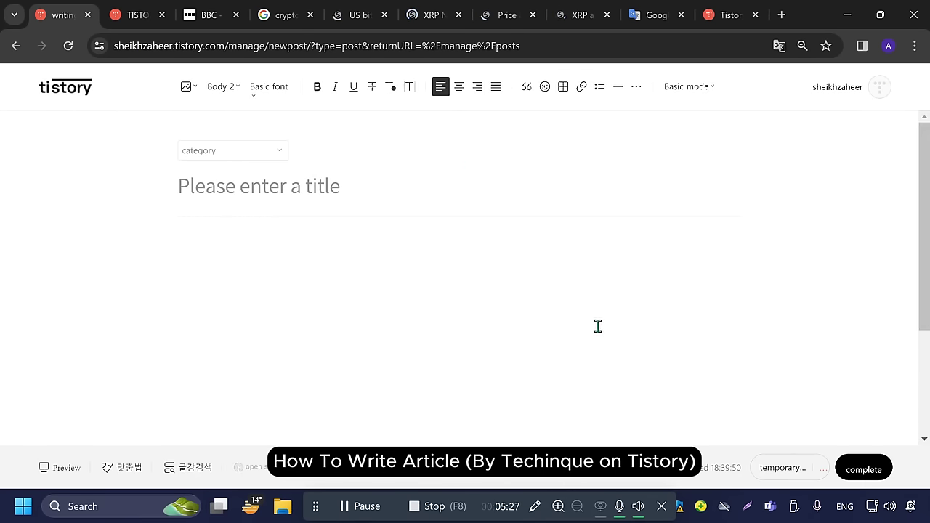
Paste the Korean bitcoin ETF headline as the post title, then view the economy posts tab
right_click(296, 189)
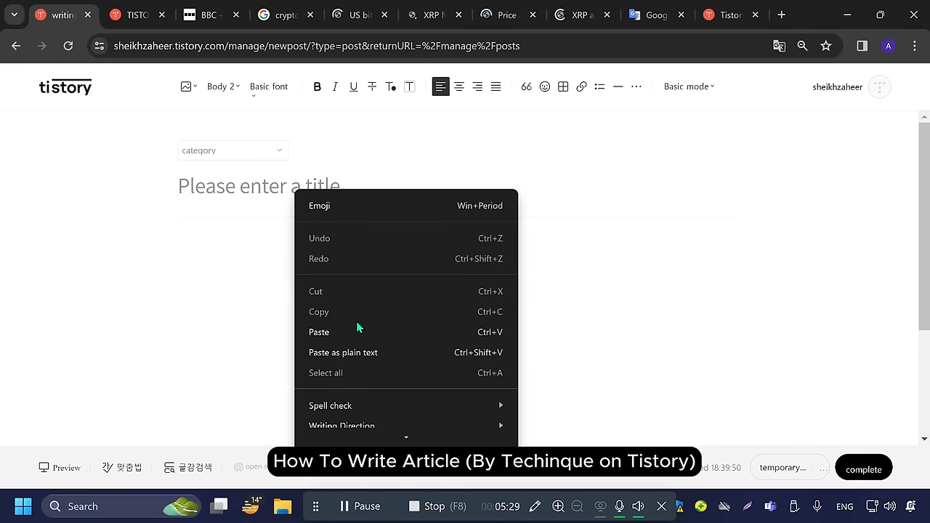
click(348, 329)
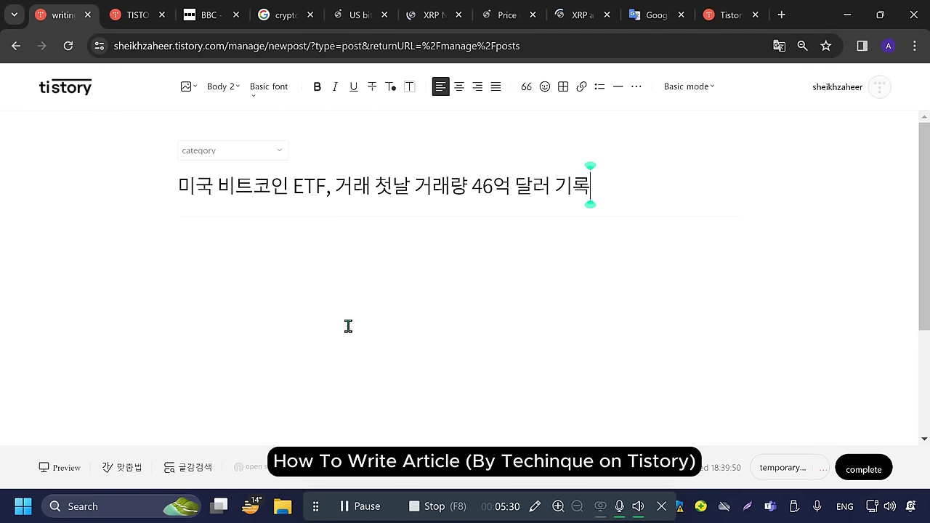
click(718, 16)
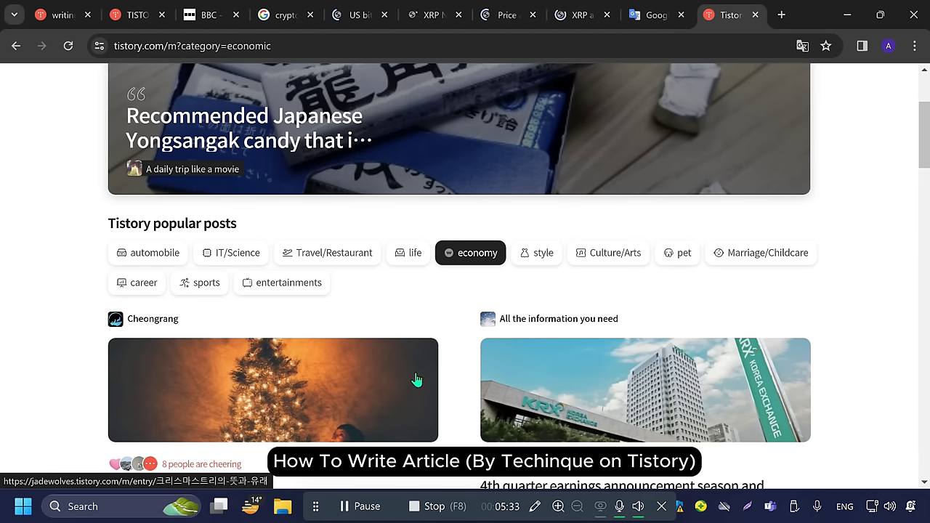
In the Reuters article, select the Summary bullet points and copy a link to them
scroll(415, 380, down, 2)
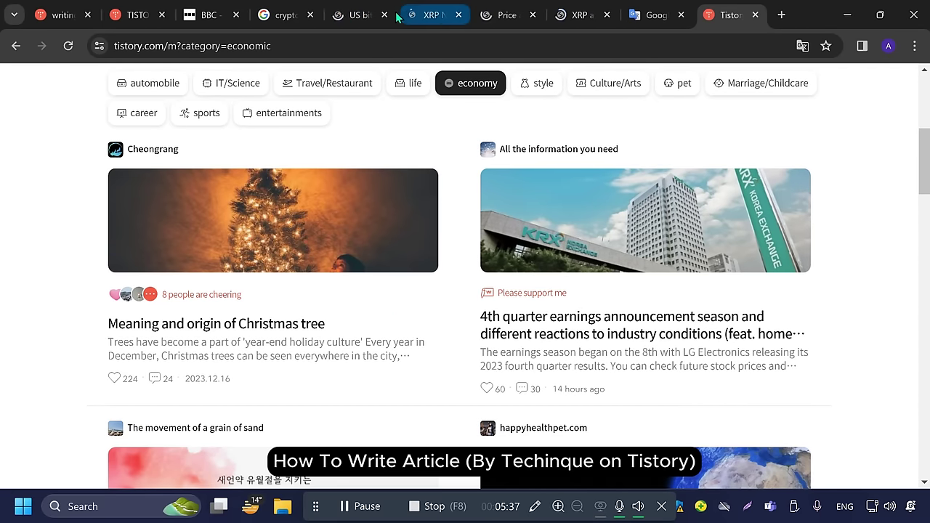
click(364, 16)
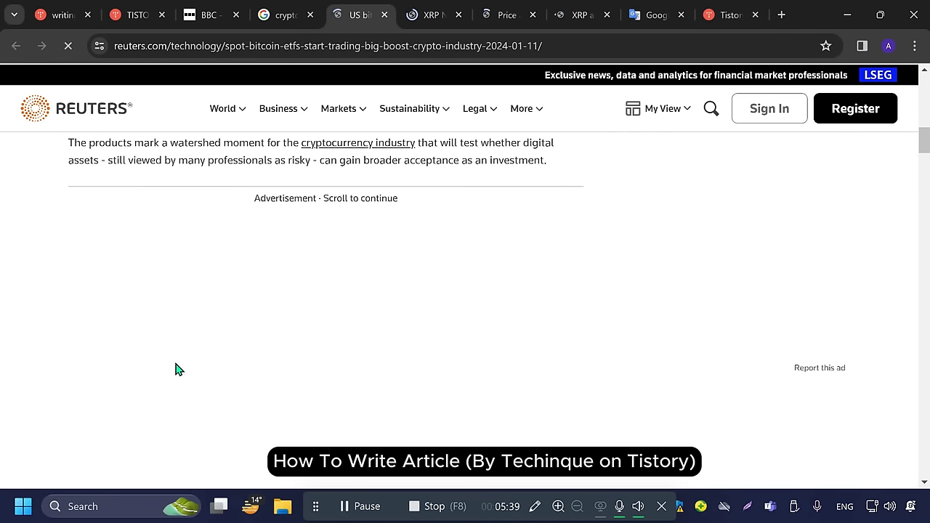
drag(85, 337, 329, 400)
click(186, 312)
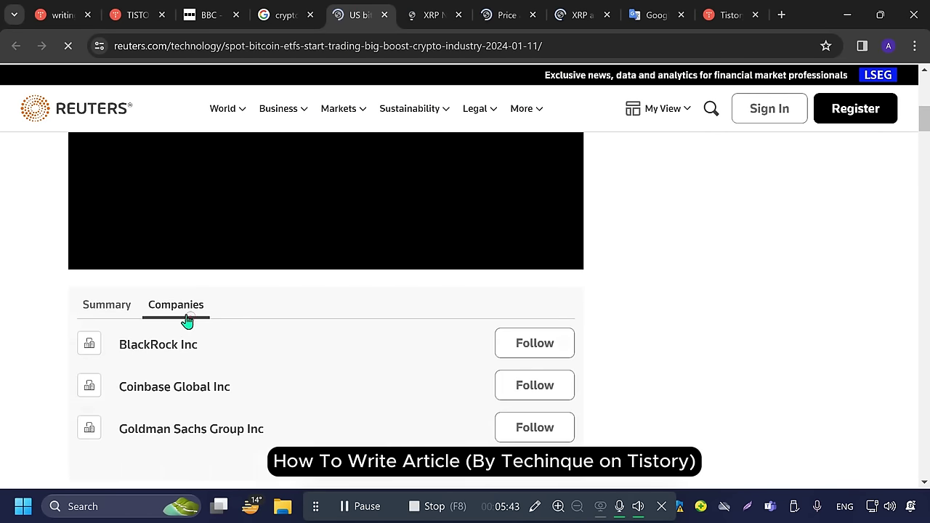
click(100, 312)
drag(82, 341, 269, 378)
scroll(146, 354, down, 2)
right_click(191, 212)
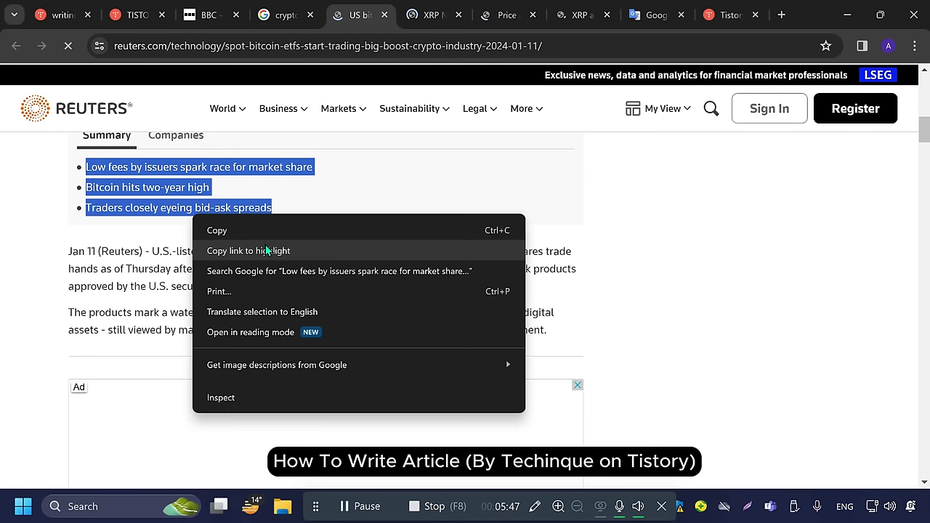
click(270, 249)
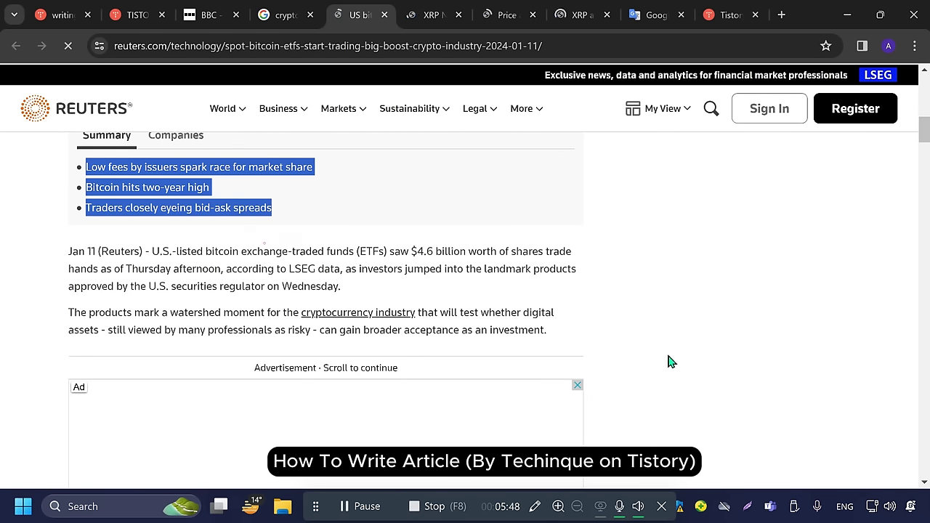
Paste the copied Reuters link under the headline in Google Translate, then undo it
click(208, 14)
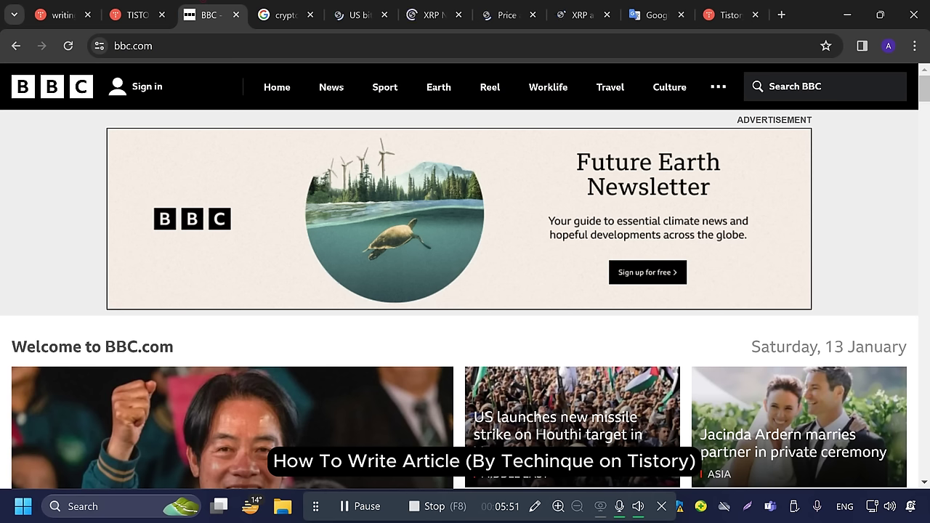
click(283, 15)
click(61, 15)
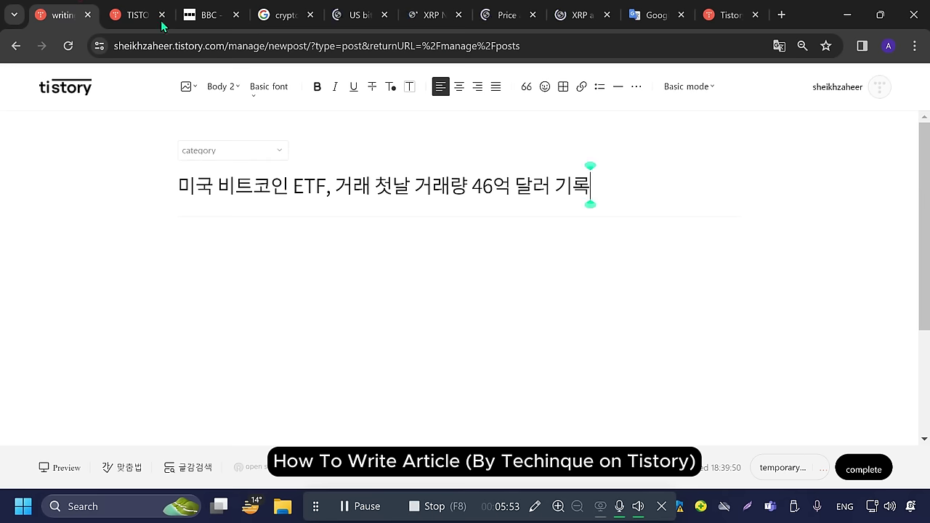
click(656, 14)
click(302, 232)
key(Return)
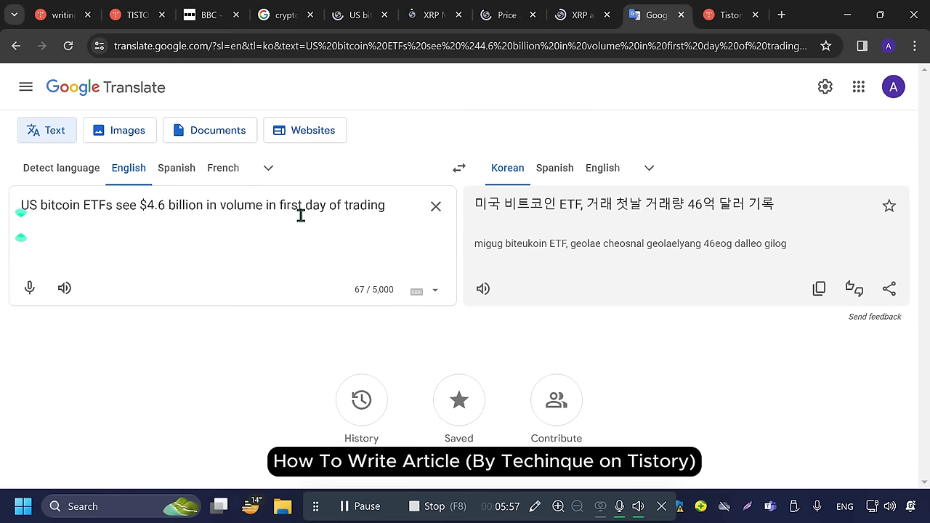
key(ctrl+v)
key(ctrl+z)
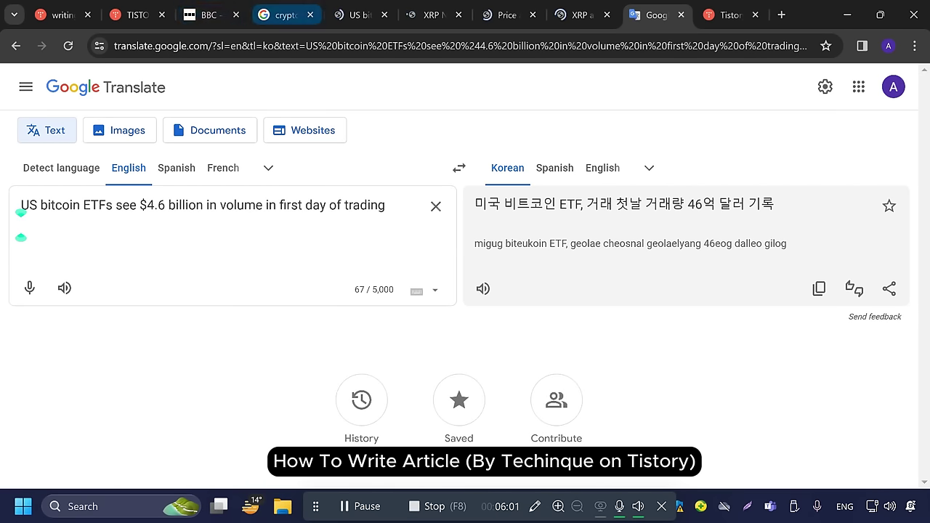
Copy the Reuters paragraphs from "Jan 11 (Reuters)" through "acceptance as an investment."
click(134, 15)
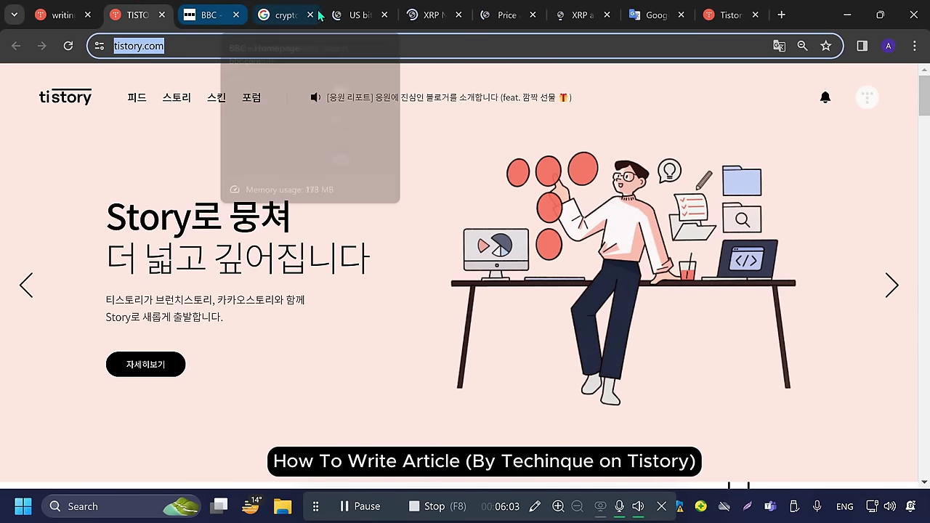
click(280, 14)
click(211, 15)
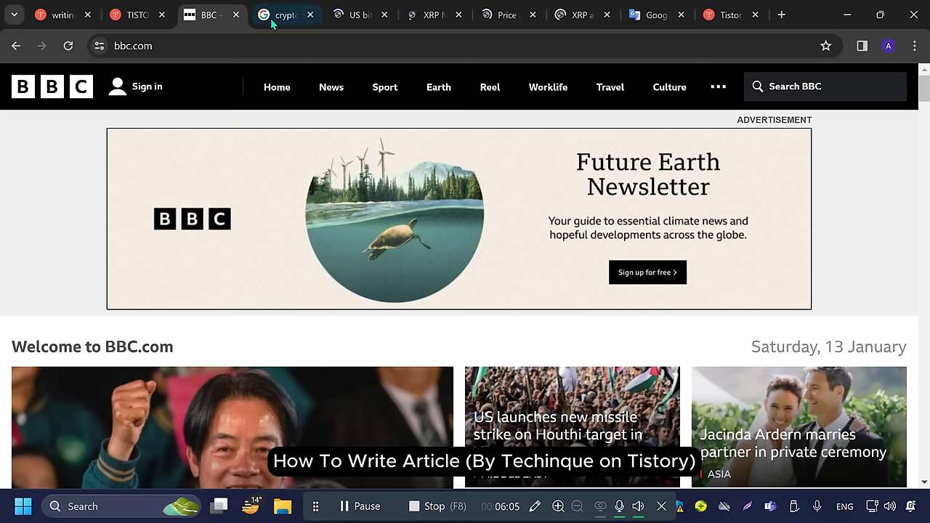
click(357, 14)
scroll(247, 261, down, 3)
scroll(208, 273, up, 2)
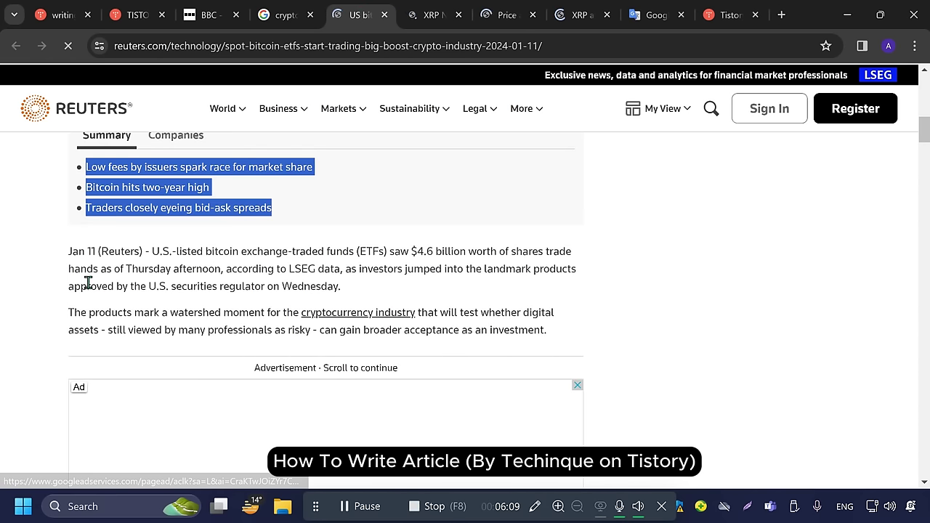
drag(68, 252, 566, 333)
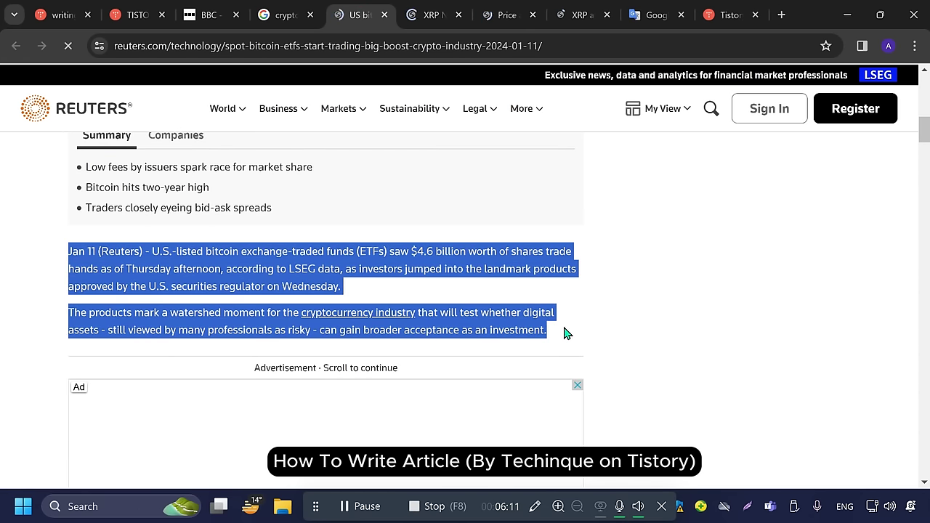
right_click(521, 312)
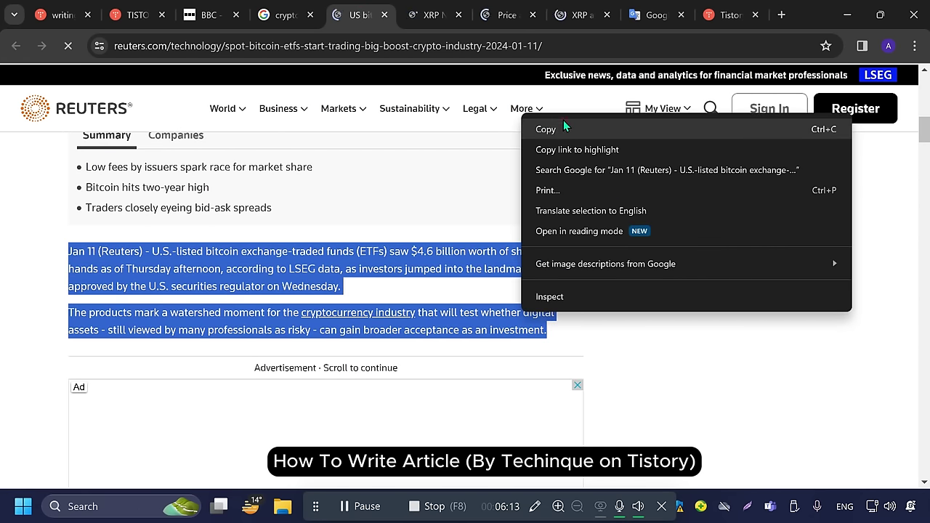
click(563, 123)
click(656, 15)
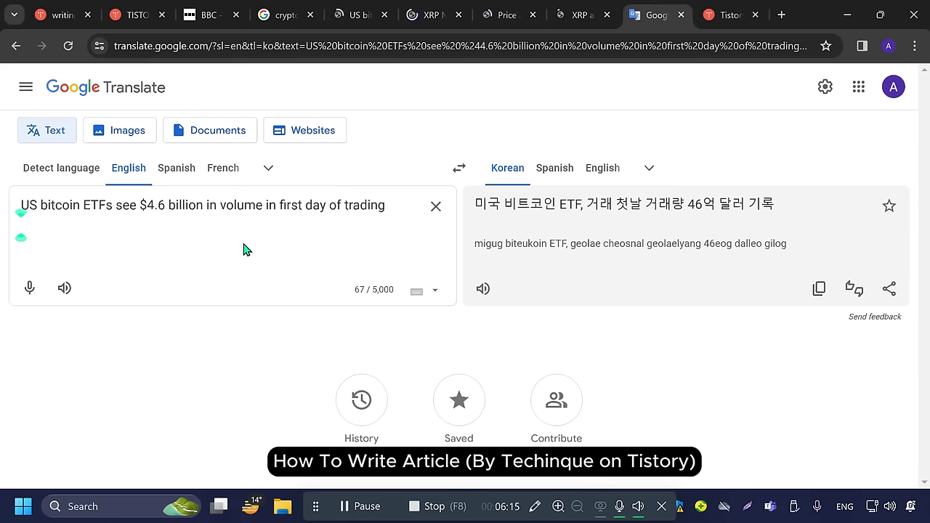
Paste the two Reuters paragraphs below the headline, adding blank lines after "investment."
key(ctrl+v)
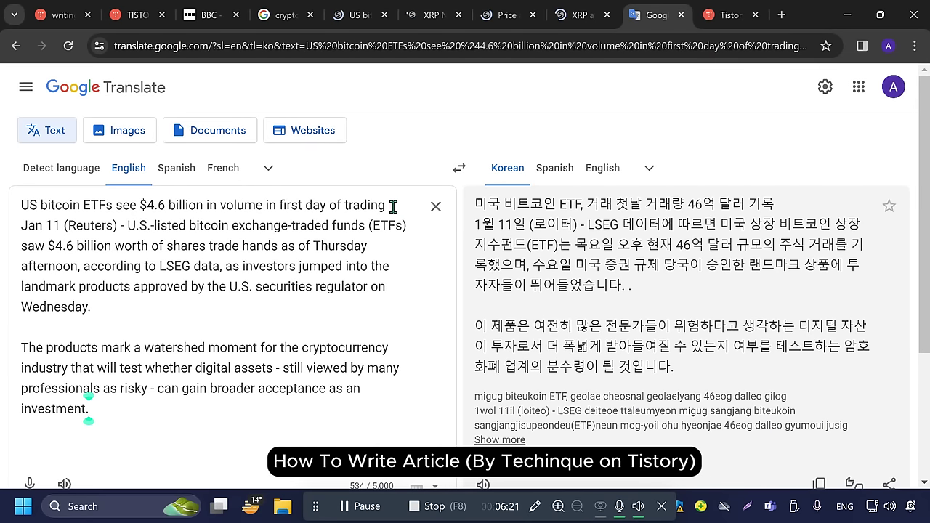
key(Return)
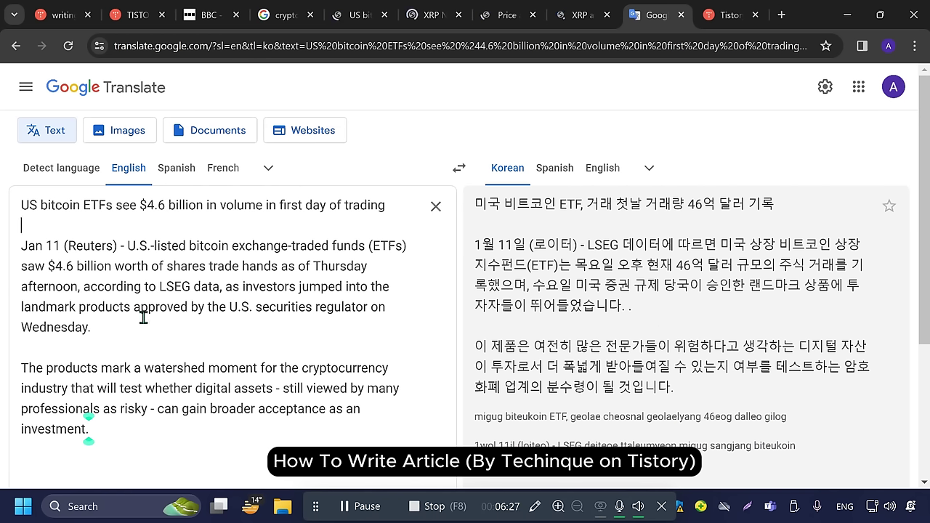
scroll(139, 317, down, 2)
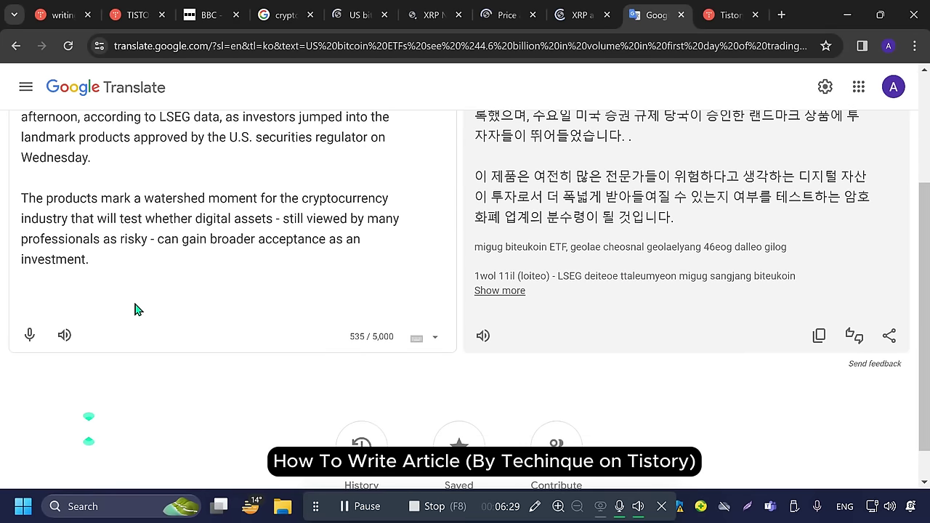
click(111, 260)
key(Return)
key(Return)
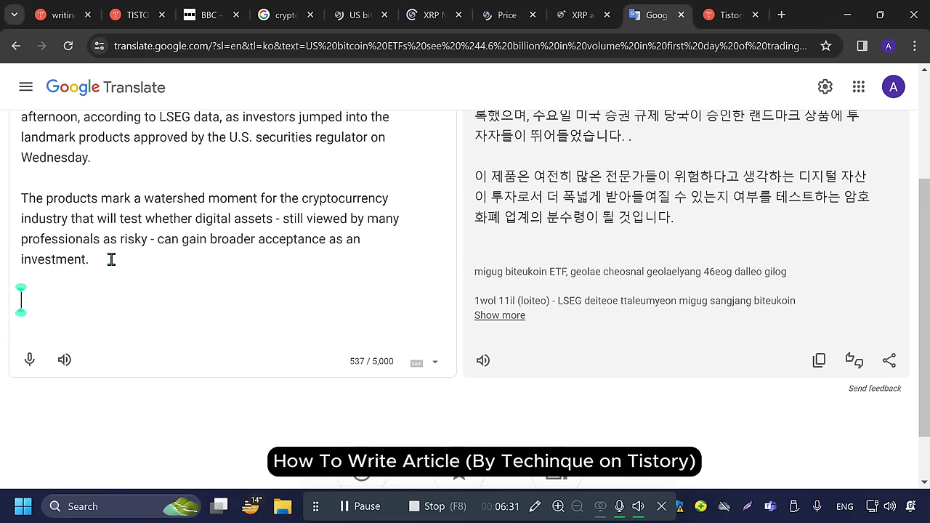
scroll(117, 263, up, 2)
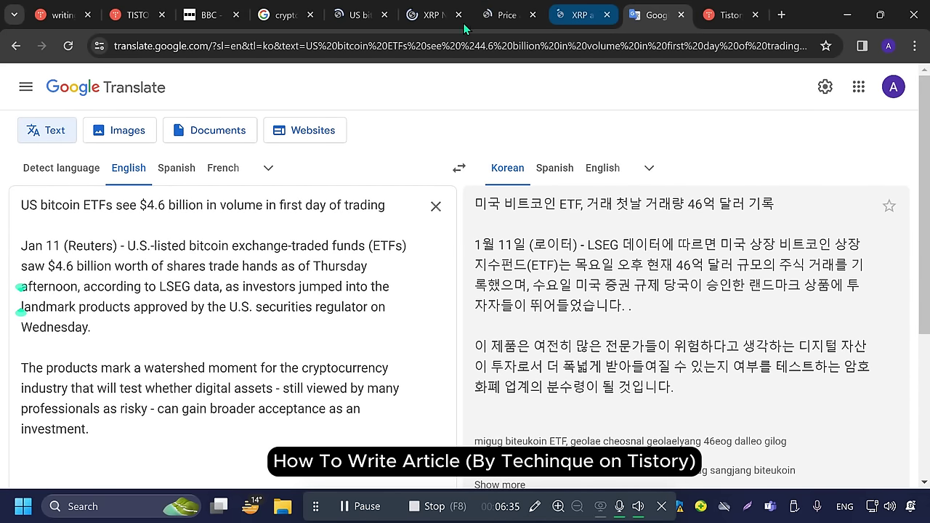
Copy the three Reuters paragraphs starting at "Eleven" and paste them at the end of the Translate source
click(359, 15)
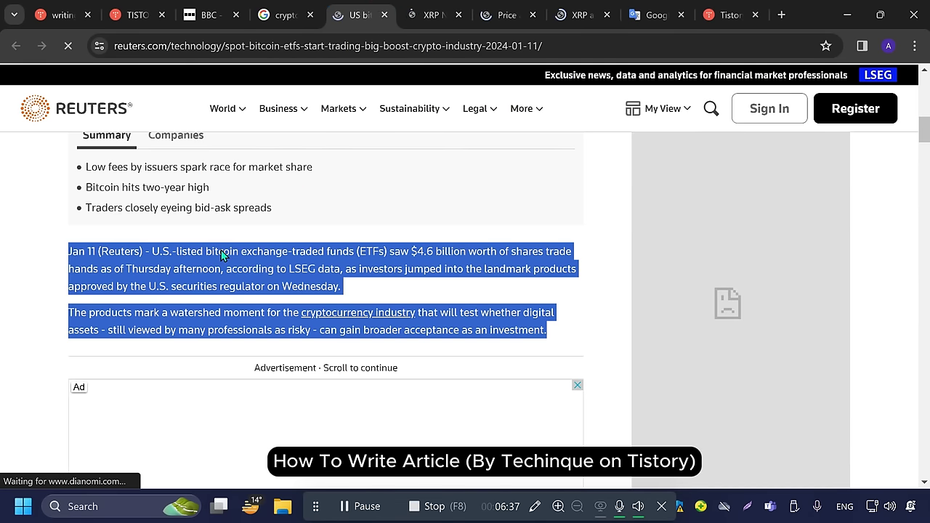
scroll(170, 316, down, 6)
drag(71, 230, 418, 339)
right_click(372, 313)
click(397, 115)
scroll(381, 247, down, 5)
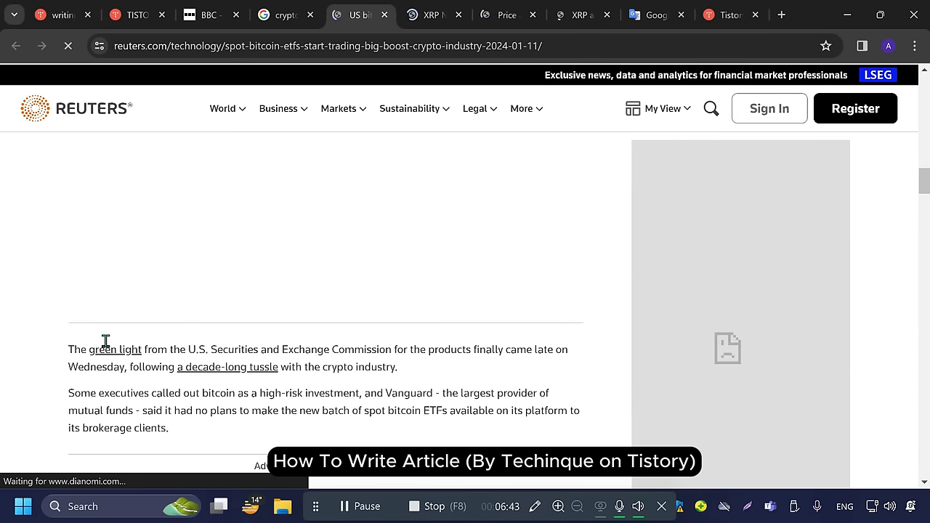
click(656, 14)
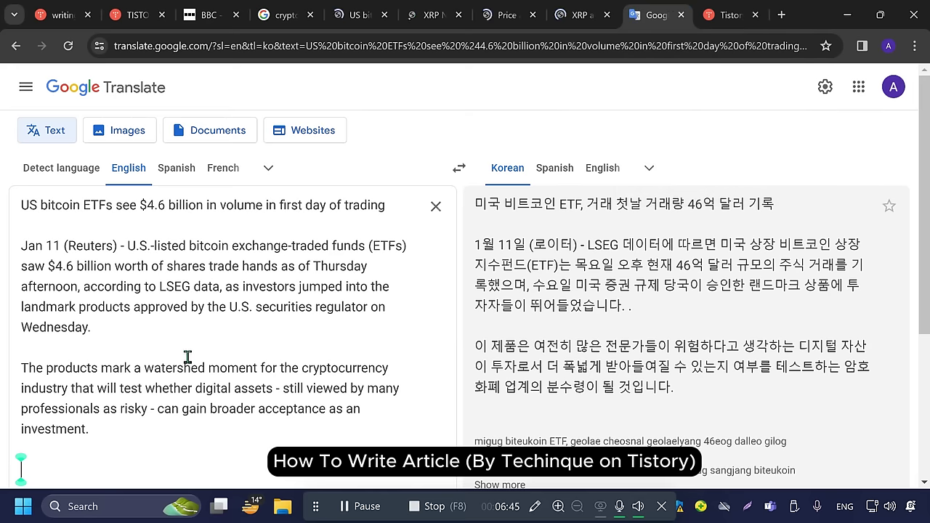
right_click(91, 465)
click(192, 269)
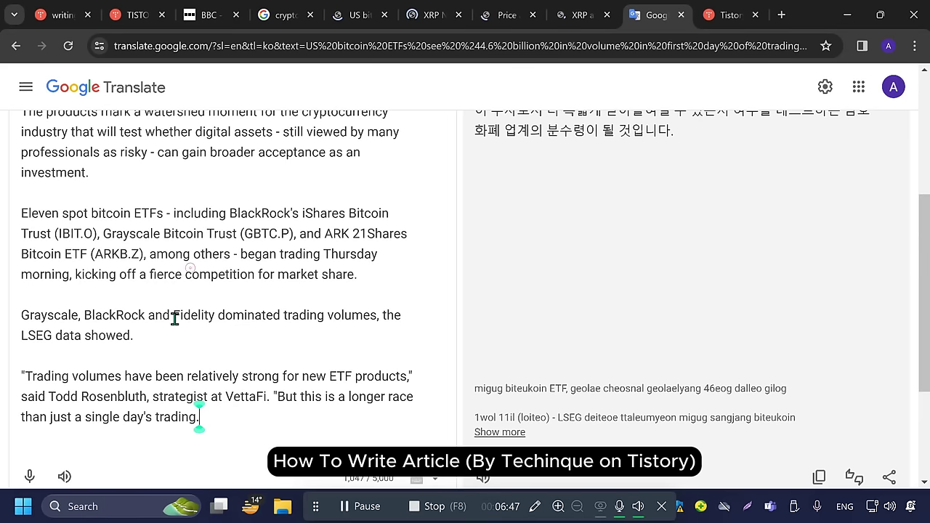
scroll(181, 327, down, 2)
Copy the "The green light" and "Some executives" paragraphs from the Reuters article
click(582, 15)
click(507, 14)
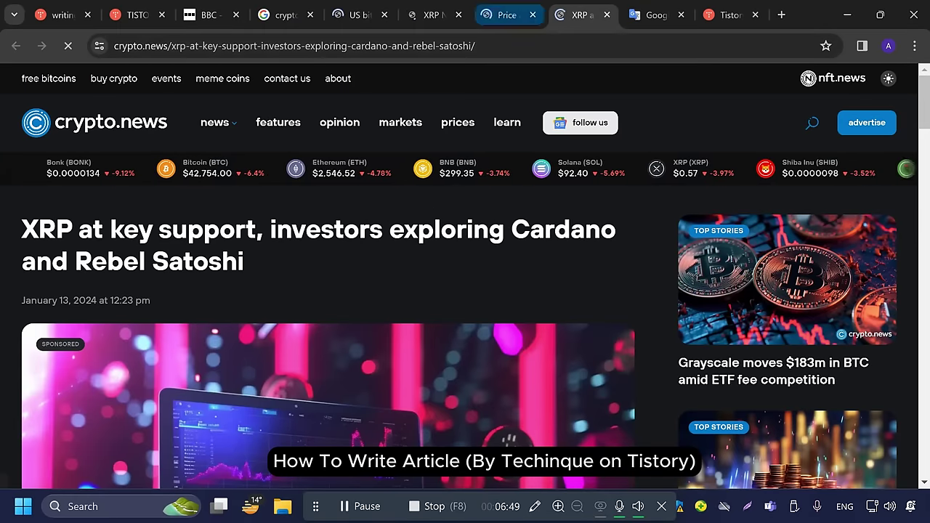
click(574, 14)
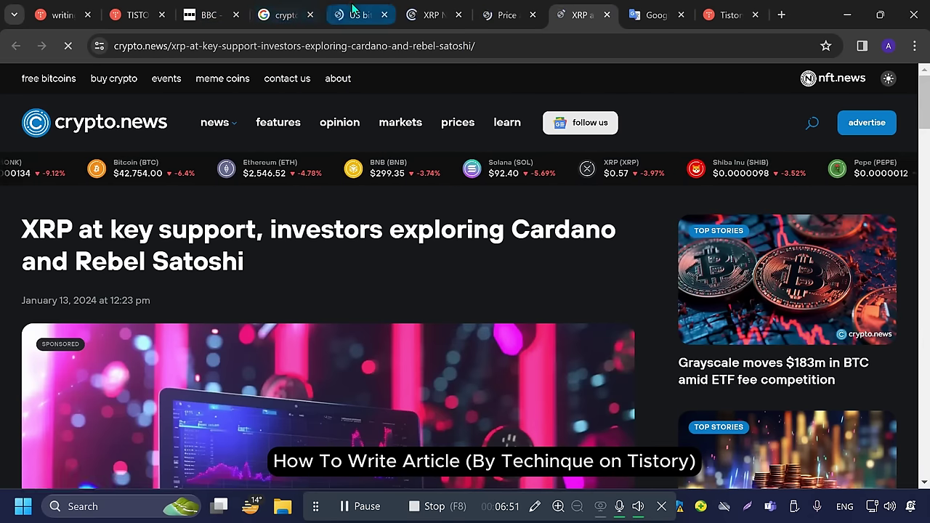
click(357, 15)
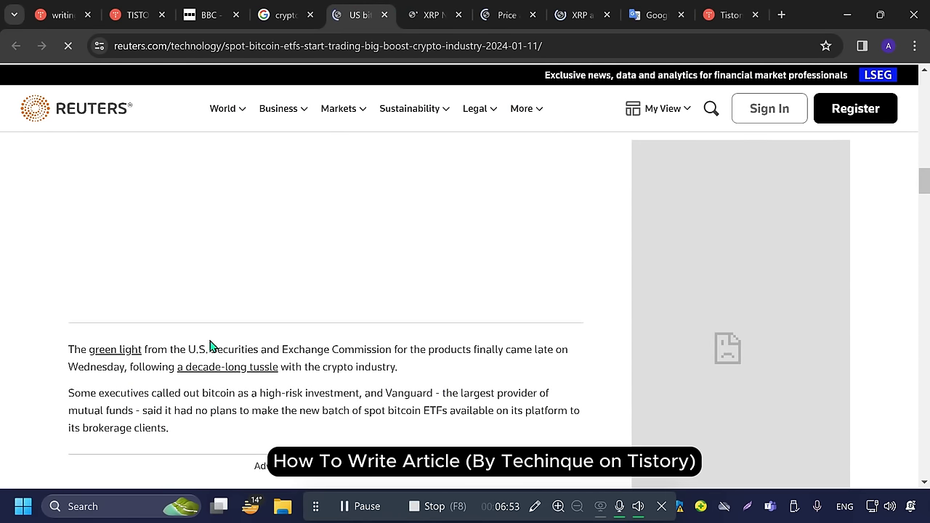
drag(181, 263, 70, 180)
right_click(91, 193)
click(133, 205)
click(657, 15)
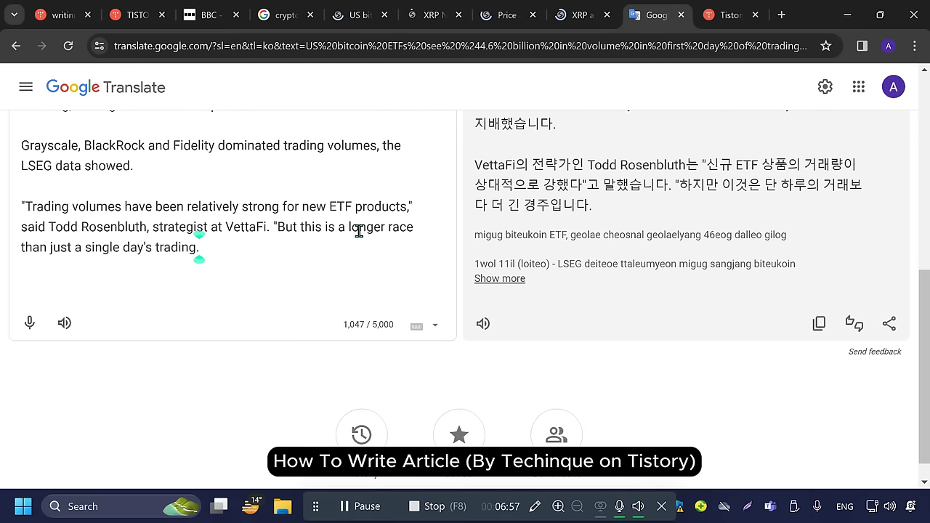
Paste those paragraphs on a new line after the "trading." sentence and review the translation
key(Return)
key(Return)
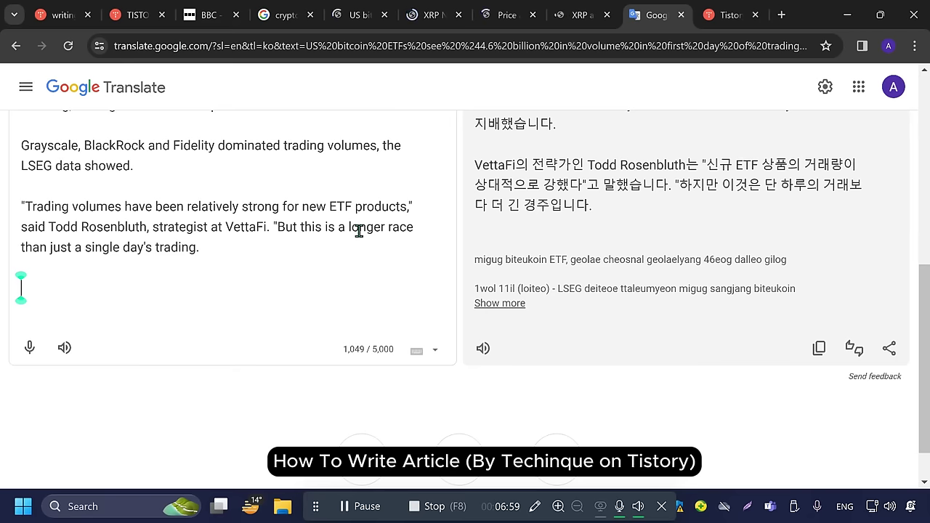
key(BackSpace)
key(ctrl+v)
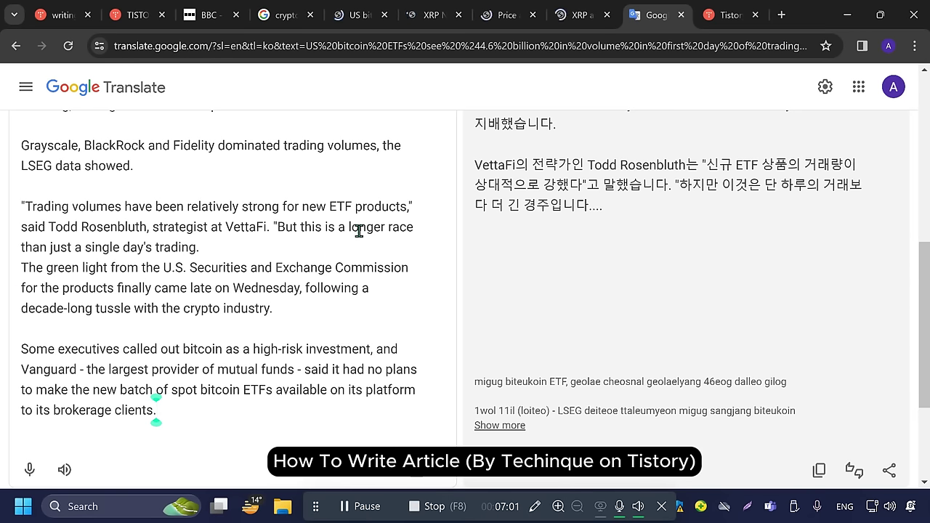
scroll(144, 348, up, 6)
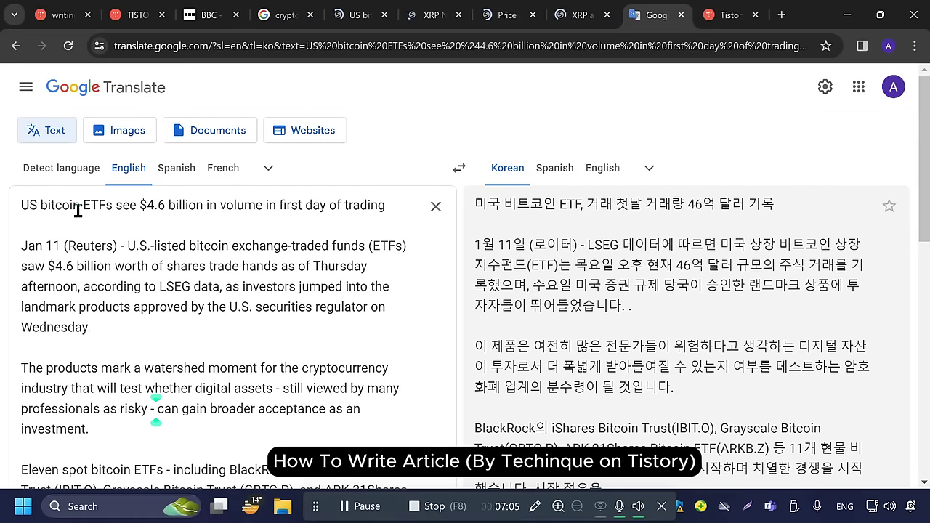
scroll(200, 298, down, 5)
scroll(581, 407, down, 4)
scroll(640, 327, up, 5)
scroll(719, 291, down, 2)
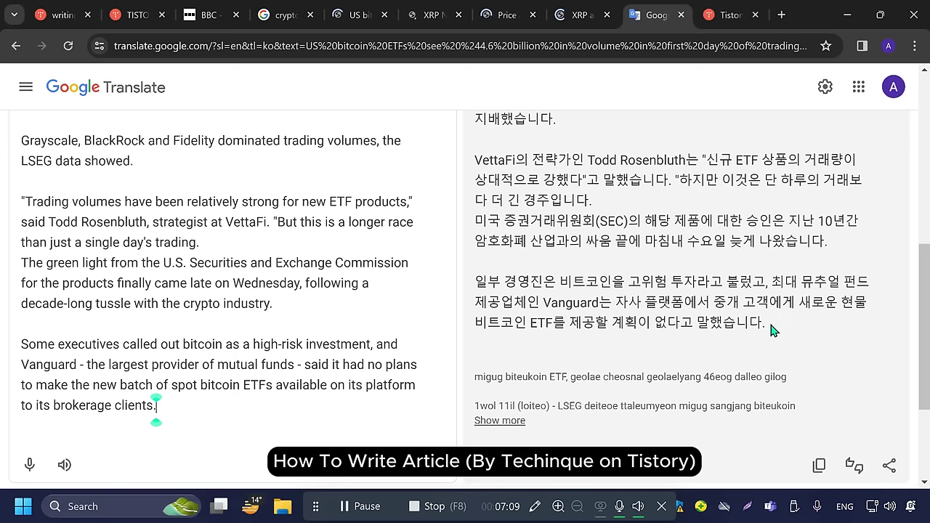
scroll(800, 320, down, 2)
scroll(426, 307, up, 10)
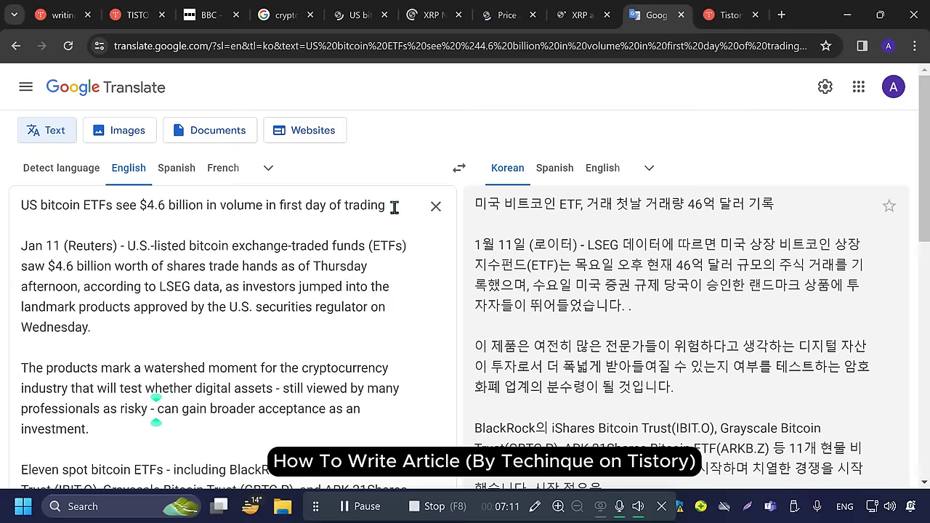
Cut the headline from the source and copy the Korean translation beginning 1월 11일 (로이터)
drag(394, 207, 20, 206)
key(ctrl+x)
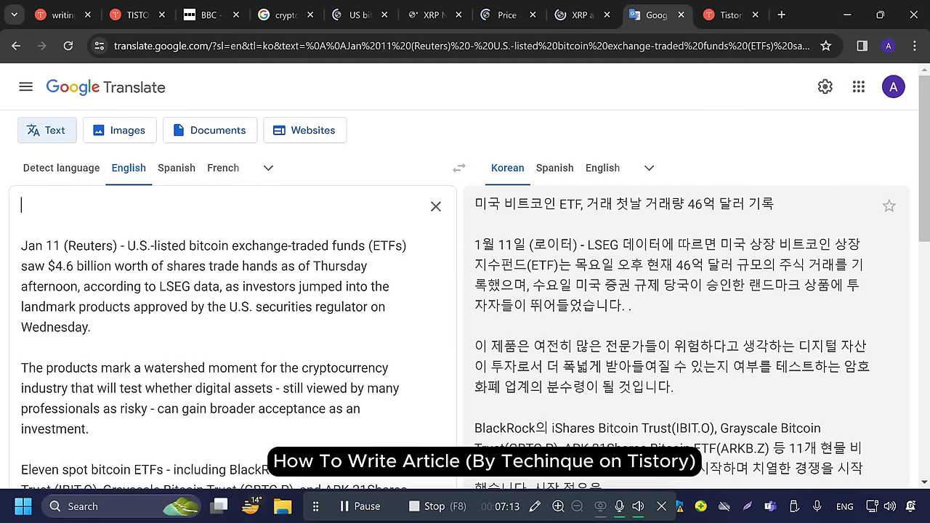
scroll(799, 305, down, 5)
scroll(799, 342, down, 2)
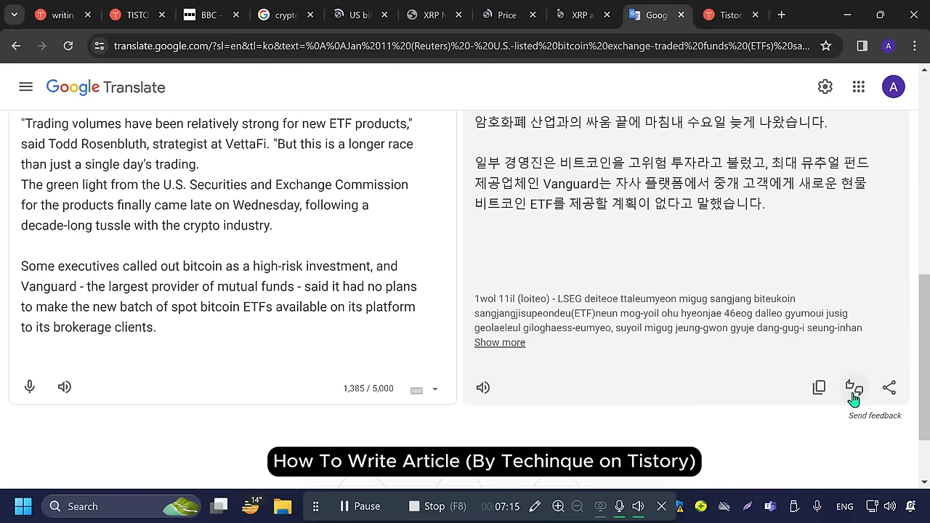
click(817, 389)
scroll(770, 337, up, 7)
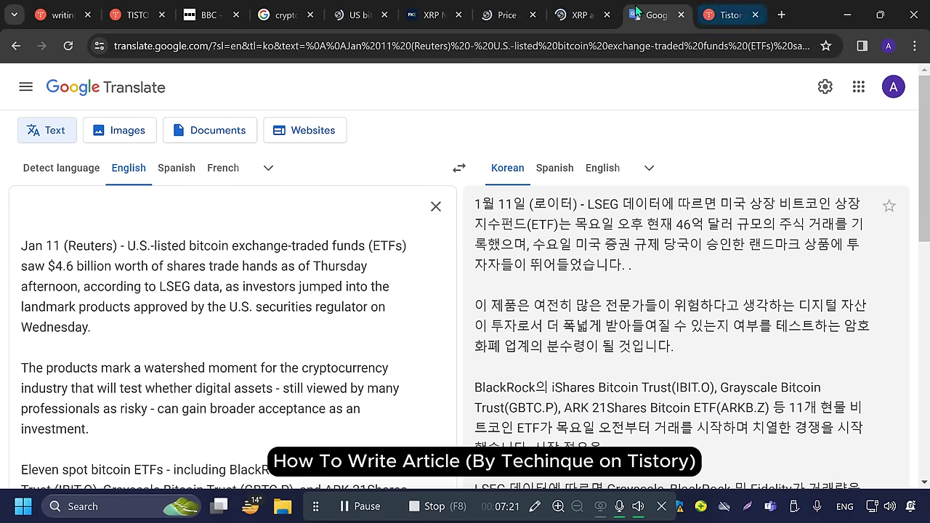
Paste the Korean article translation into the empty body of the new Tistory post
click(136, 15)
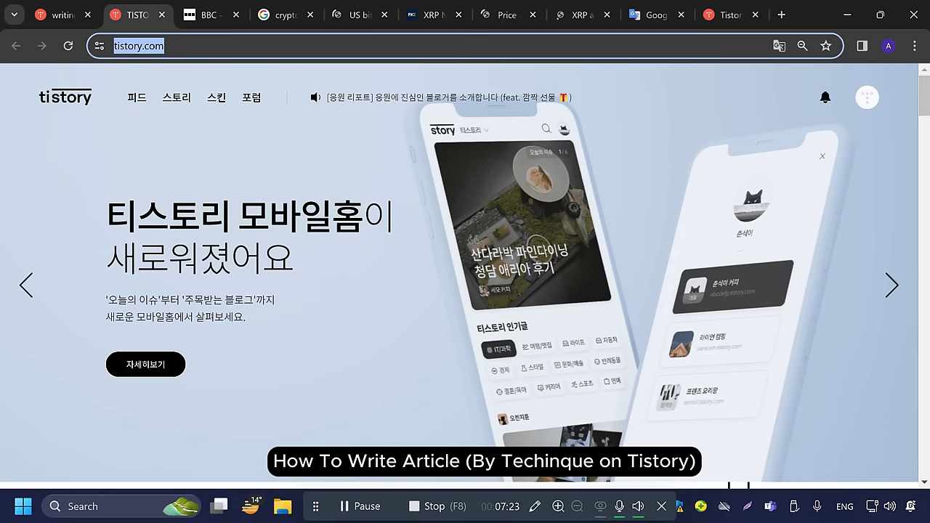
click(66, 9)
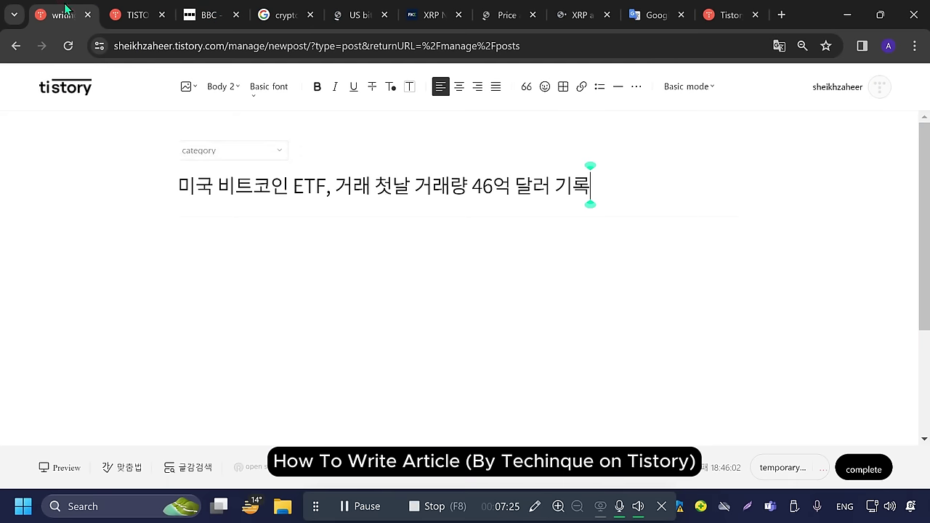
click(254, 265)
right_click(254, 265)
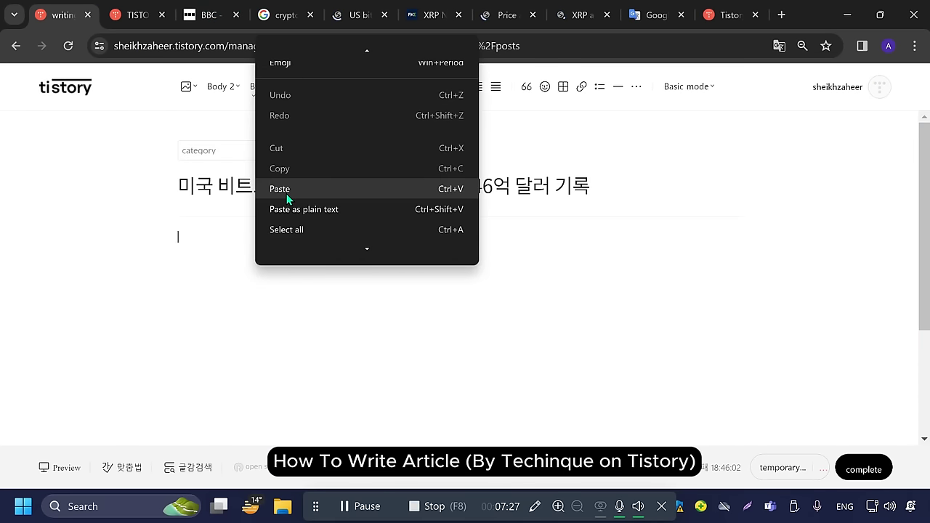
click(286, 193)
scroll(382, 357, down, 5)
scroll(397, 344, up, 5)
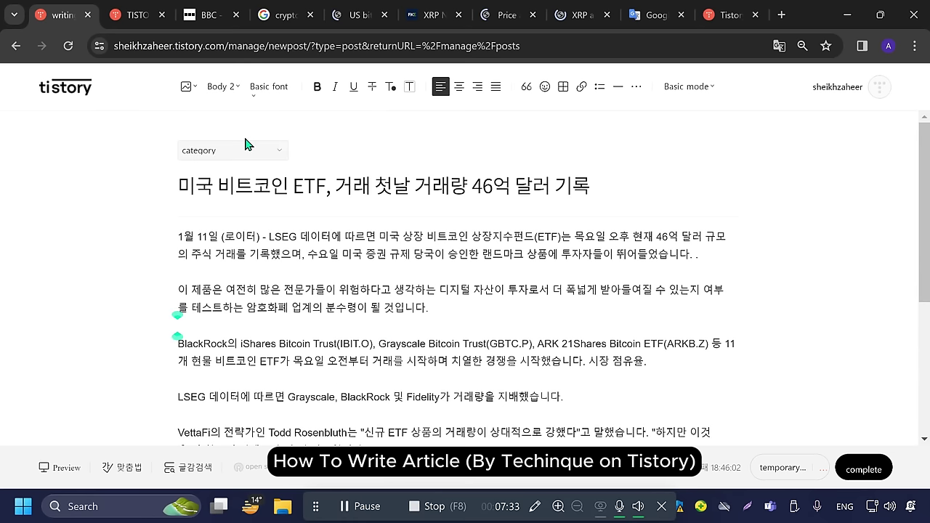
Browse the editor's media attachment and paragraph style menus
click(187, 90)
click(221, 86)
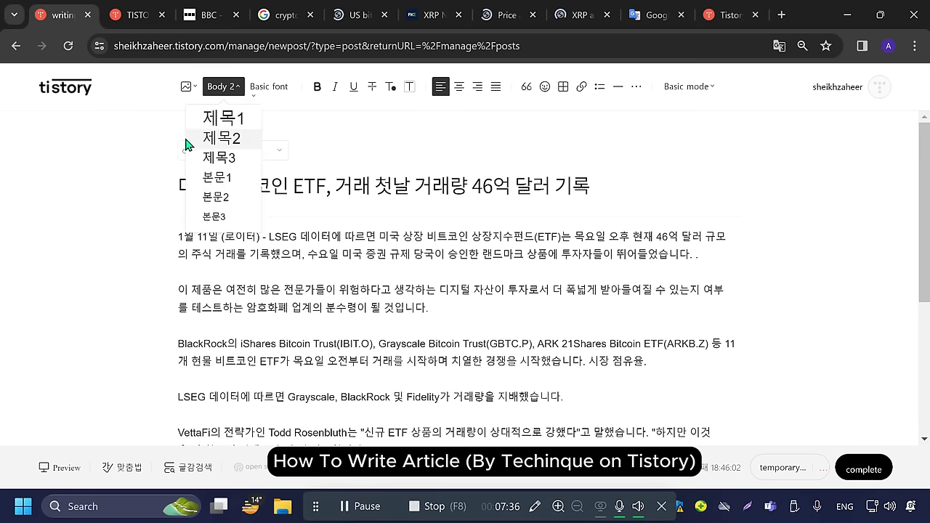
click(190, 90)
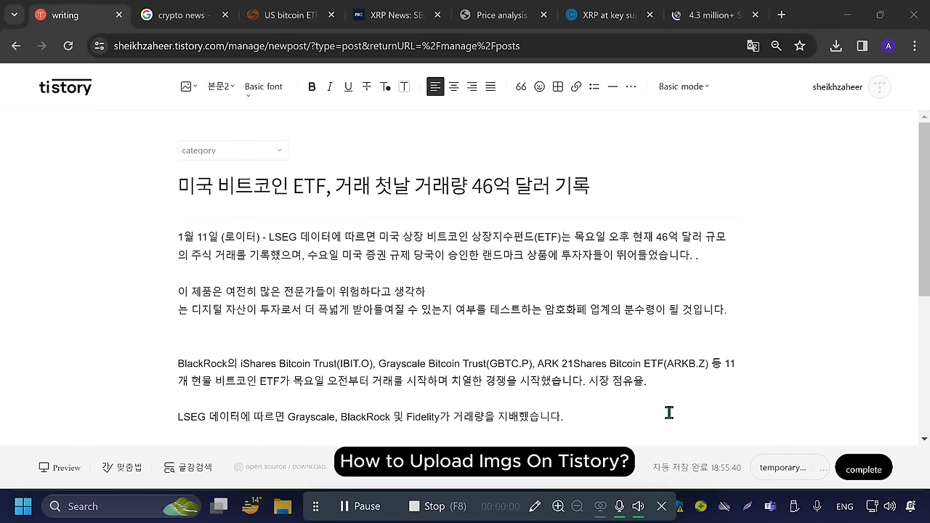
Drag the downloaded crypto chart .webp image onto a new line after the second paragraph
click(704, 17)
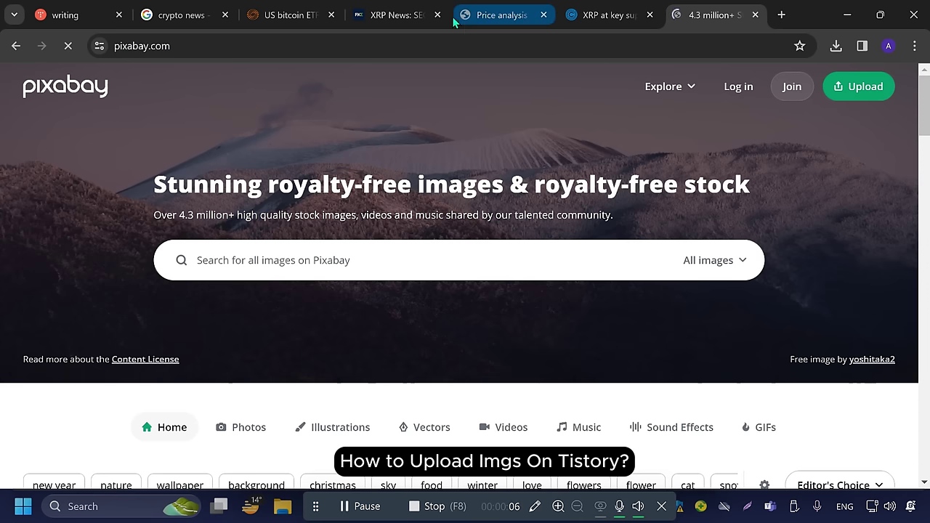
click(73, 14)
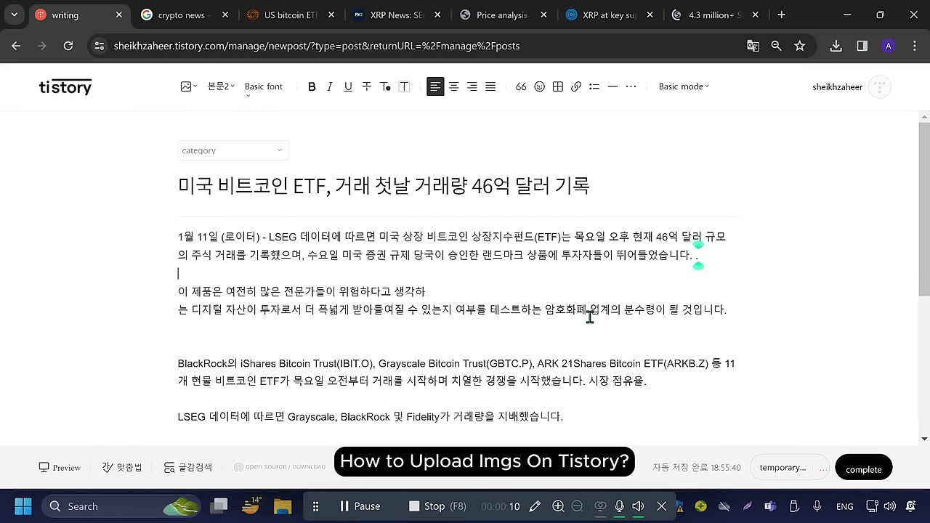
click(755, 308)
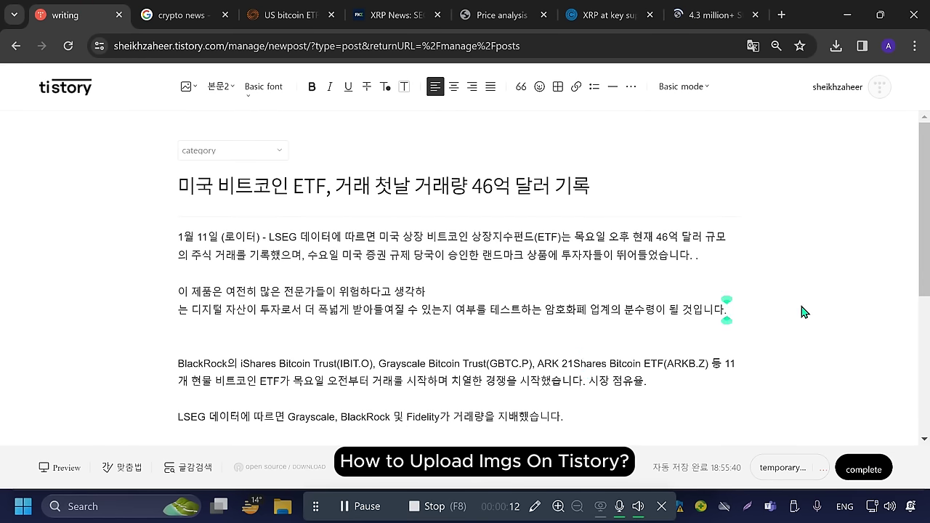
key(Return)
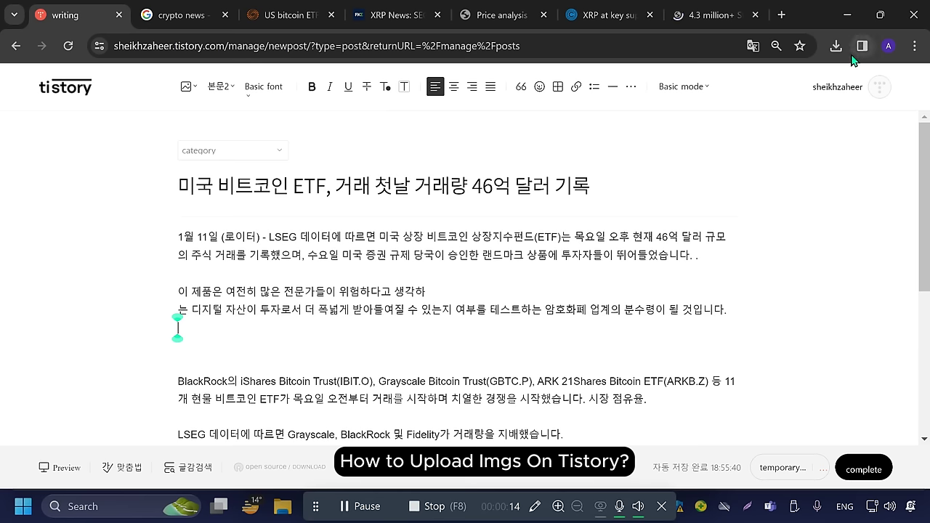
click(836, 46)
drag(727, 115, 353, 345)
Review the post with the image, then finish writing to reach the publish settings
scroll(660, 337, up, 4)
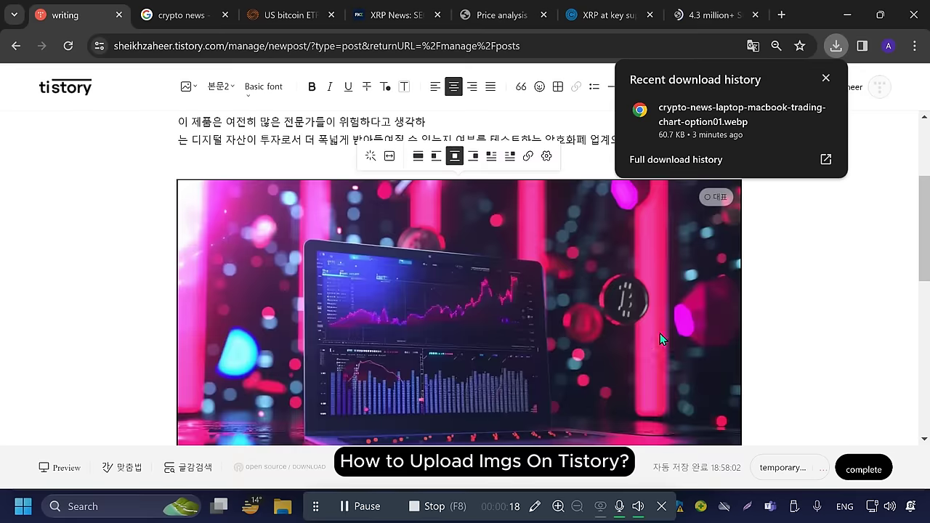
scroll(375, 327, up, 2)
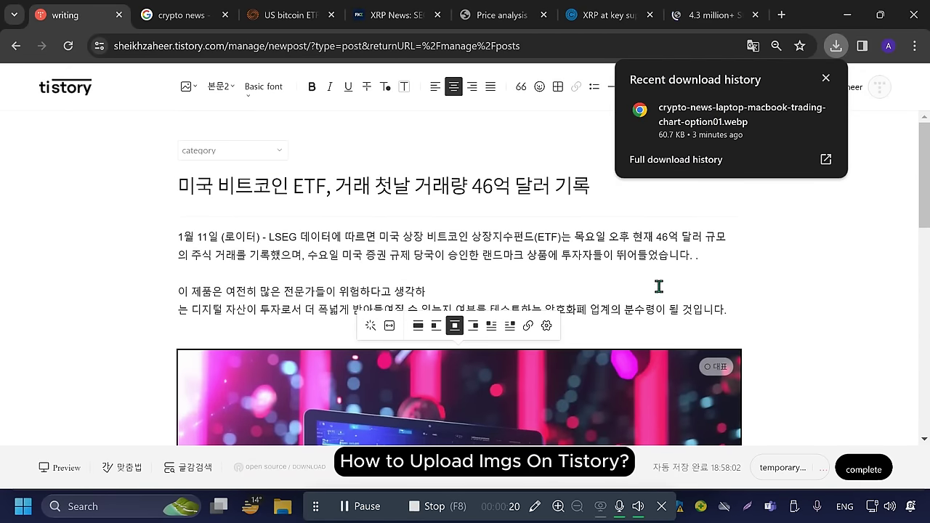
scroll(659, 286, down, 5)
scroll(659, 286, up, 6)
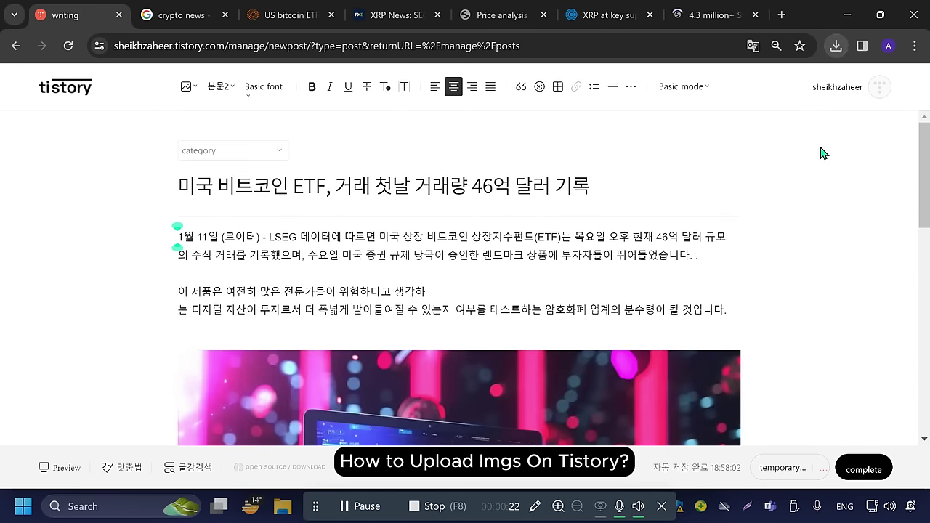
right_click(765, 170)
click(903, 322)
scroll(903, 322, down, 4)
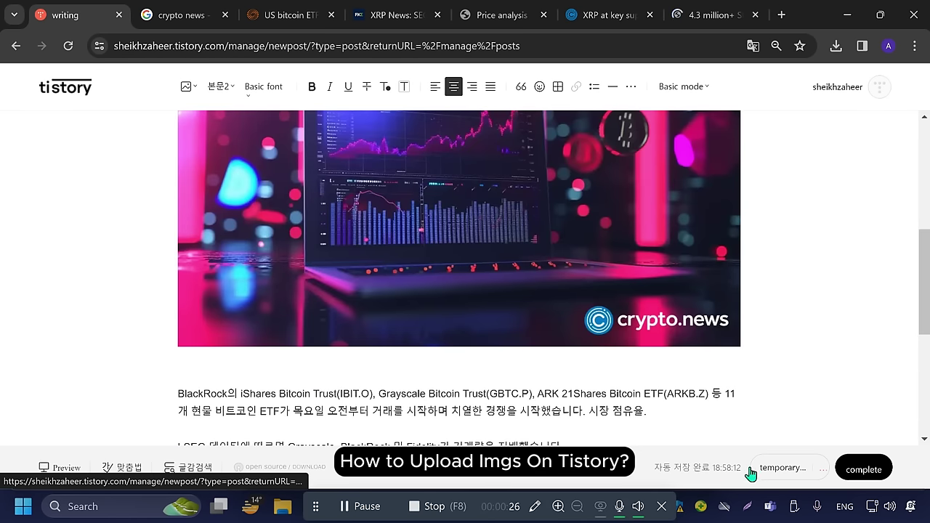
scroll(854, 448, down, 5)
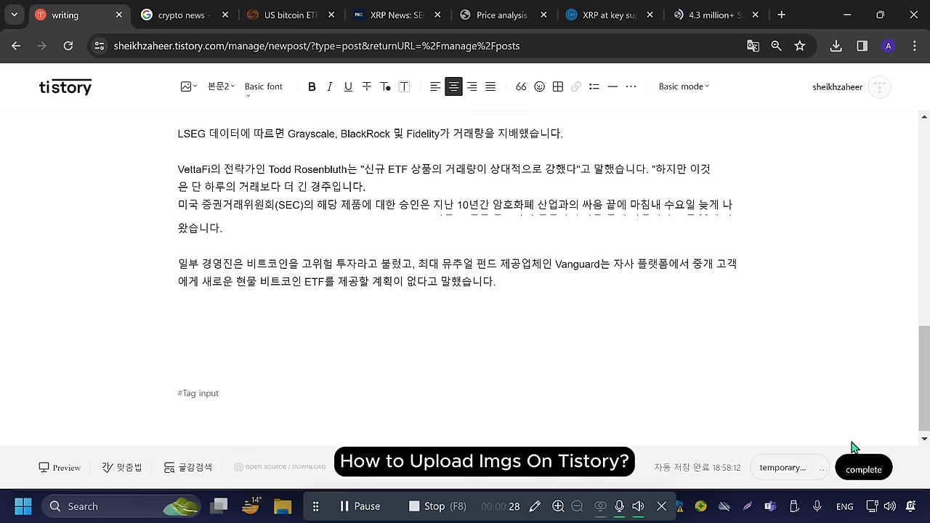
click(862, 469)
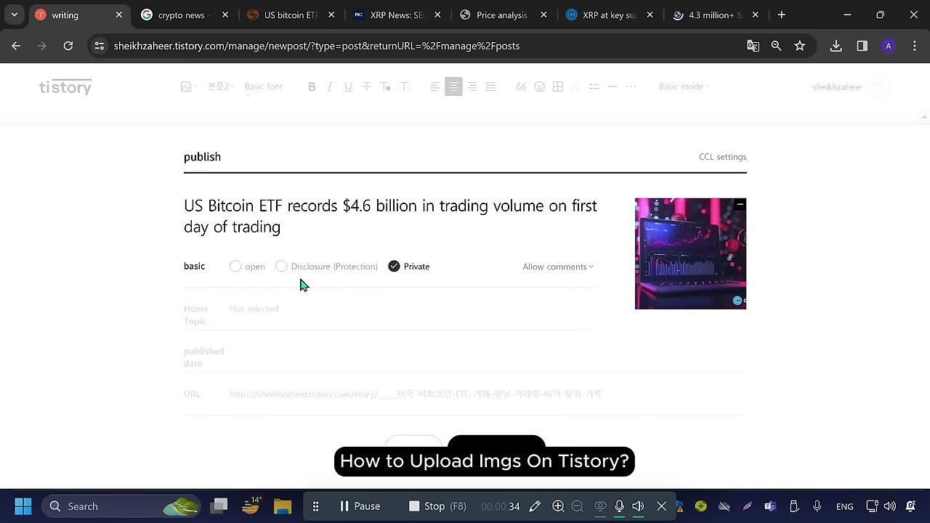
Set visibility to public, choose economy as the home topic, and publish
click(236, 267)
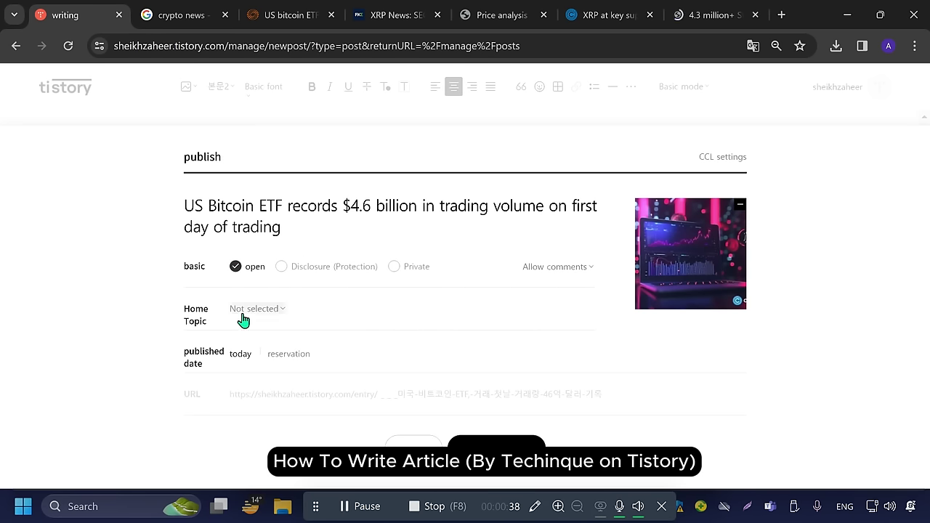
click(286, 311)
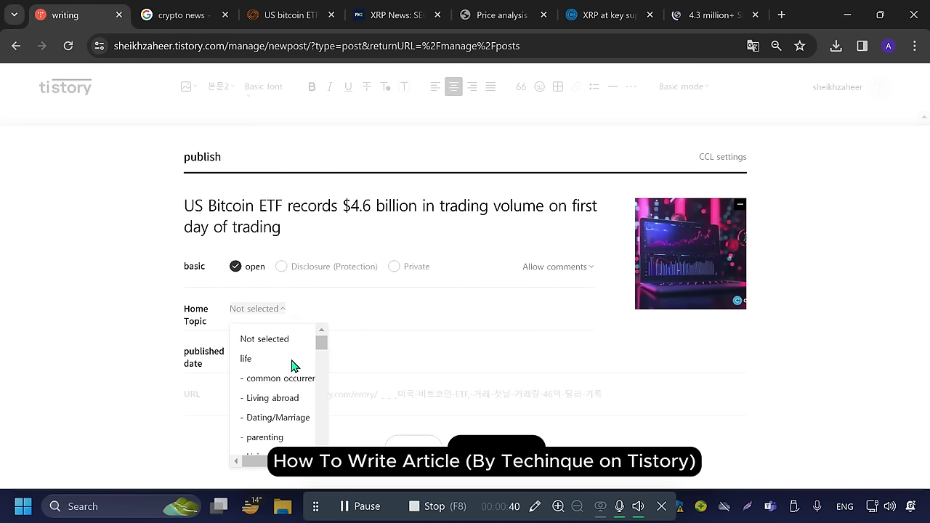
scroll(288, 412, down, 10)
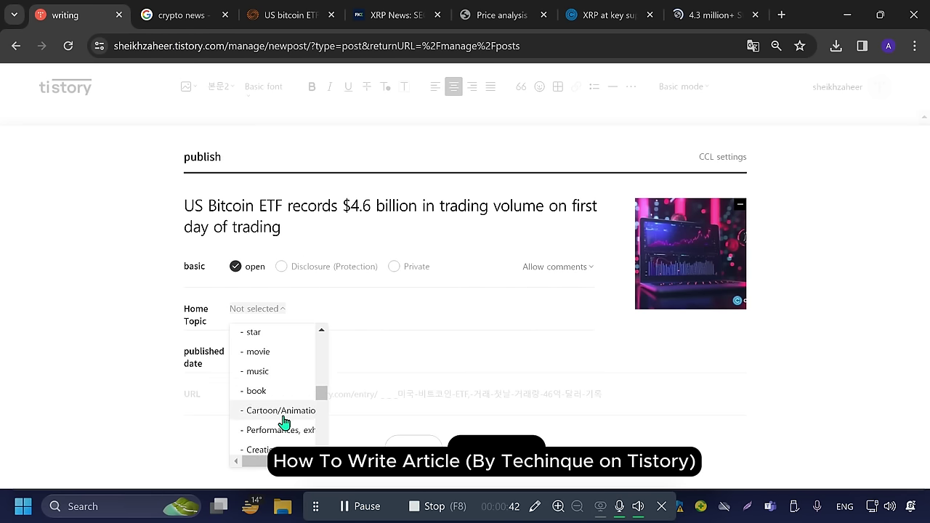
scroll(288, 362, down, 5)
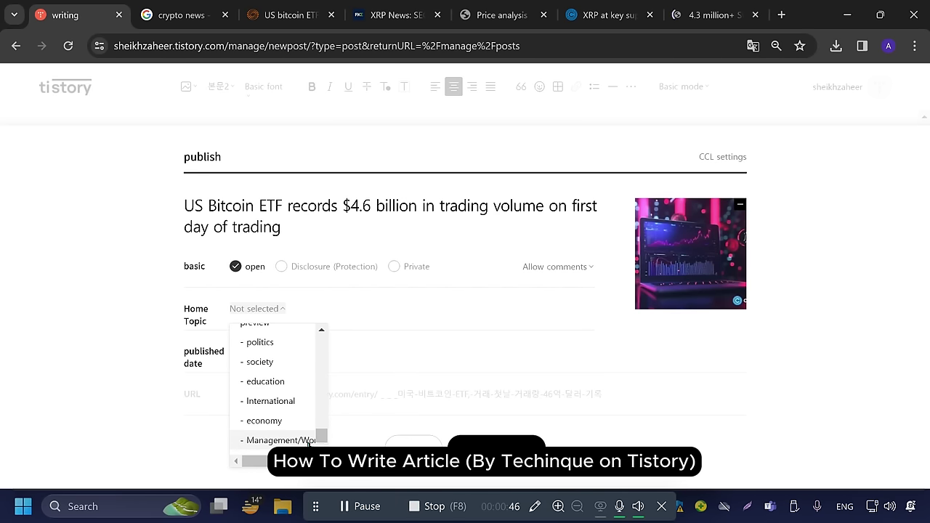
drag(324, 441, 300, 354)
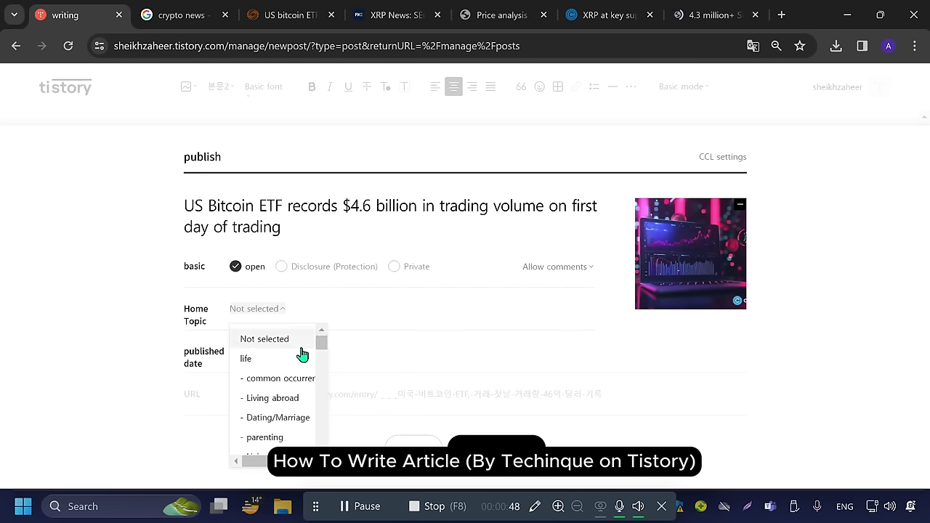
scroll(287, 398, down, 3)
scroll(287, 397, up, 2)
scroll(287, 397, down, 2)
scroll(288, 397, up, 5)
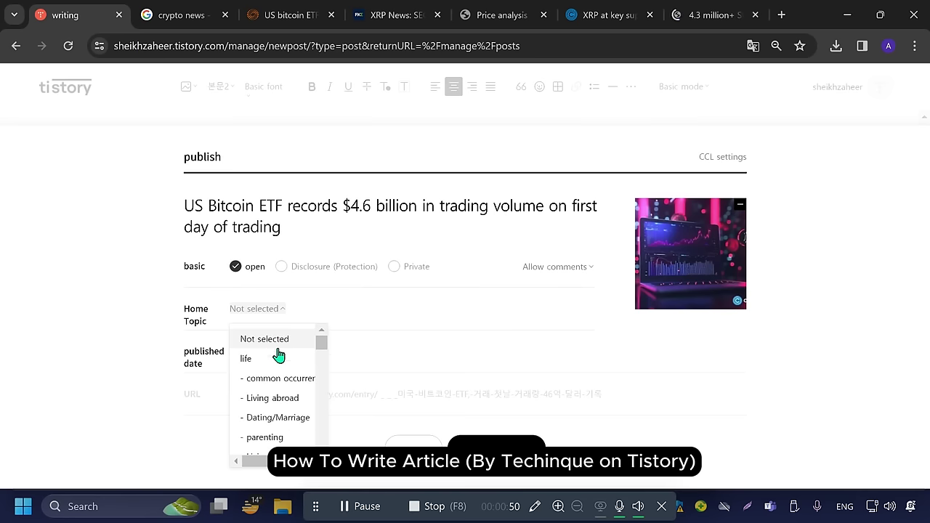
scroll(289, 396, down, 10)
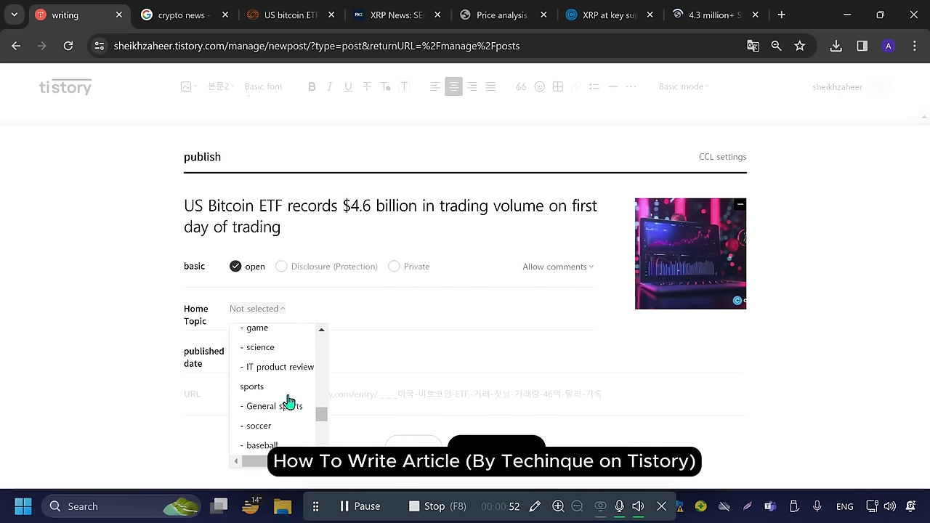
scroll(291, 411, down, 3)
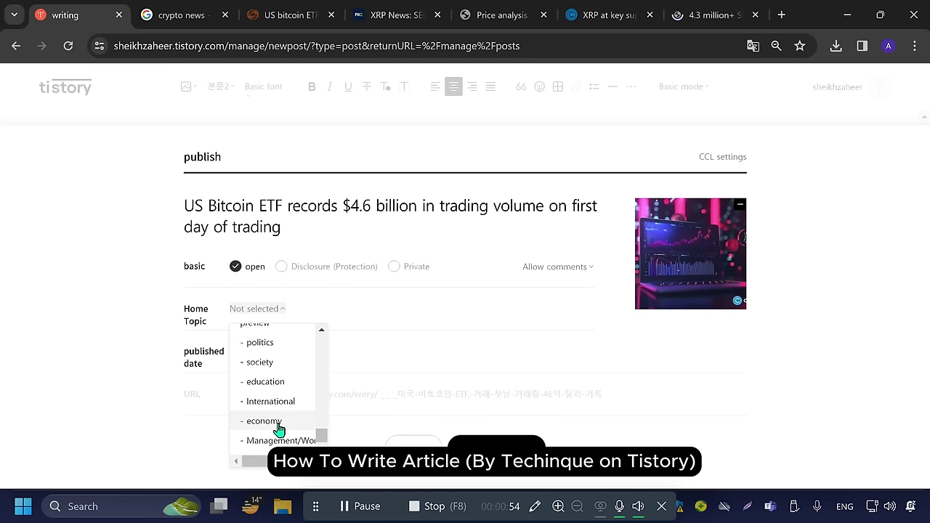
click(279, 422)
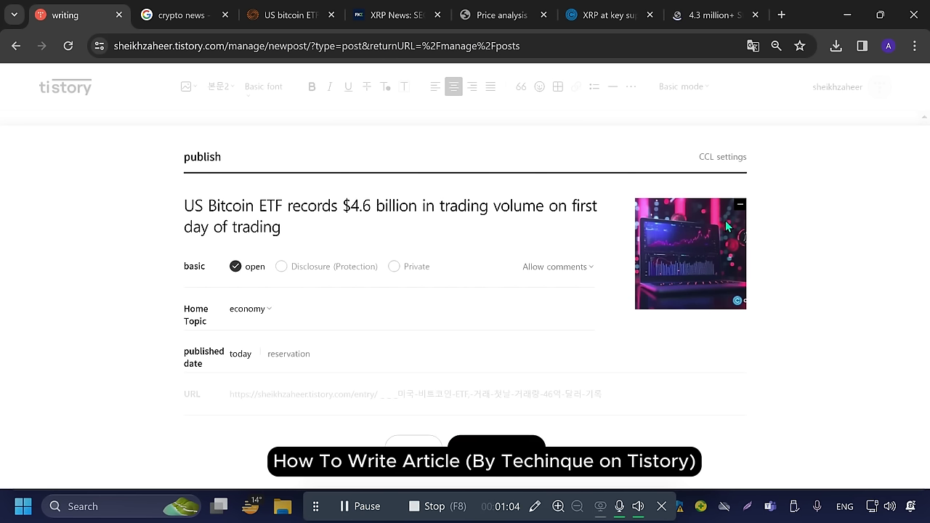
click(500, 442)
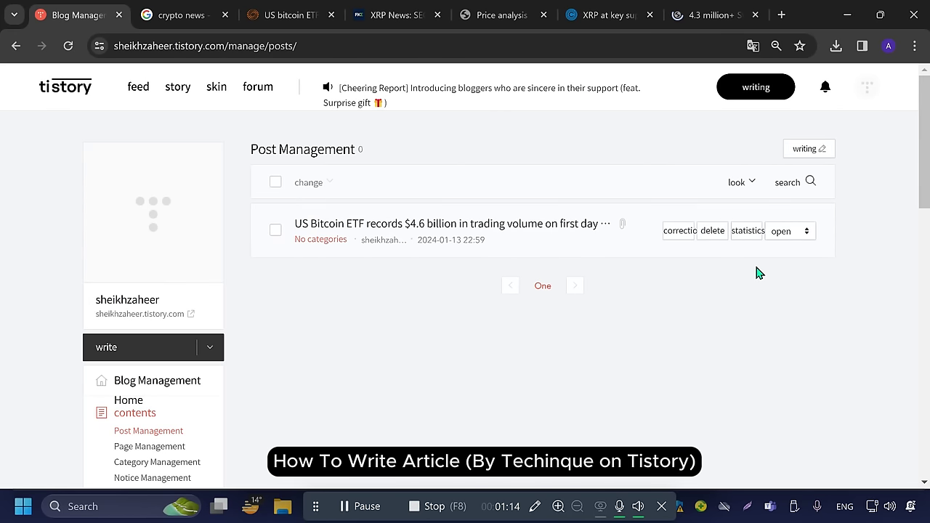
Switch the post list's translation between English and Korean, then open the Bitcoin ETF post
right_click(619, 367)
click(704, 273)
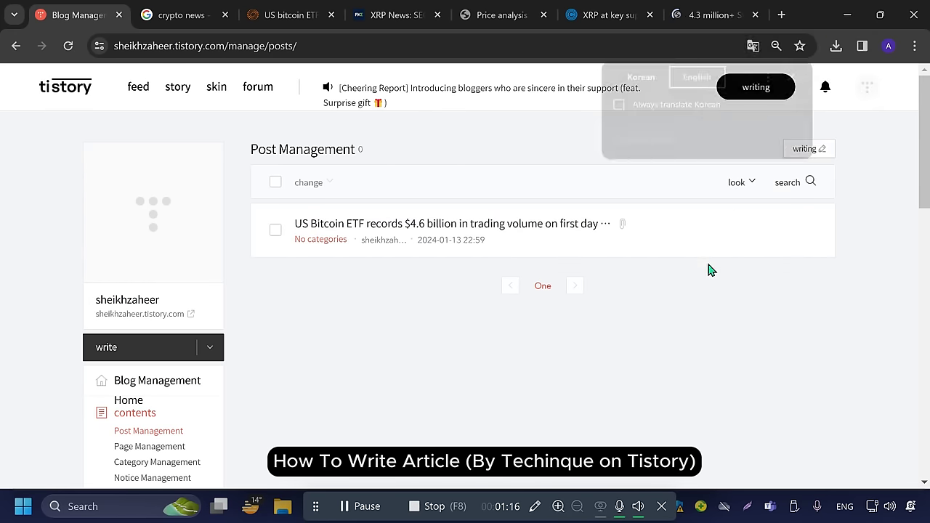
click(644, 74)
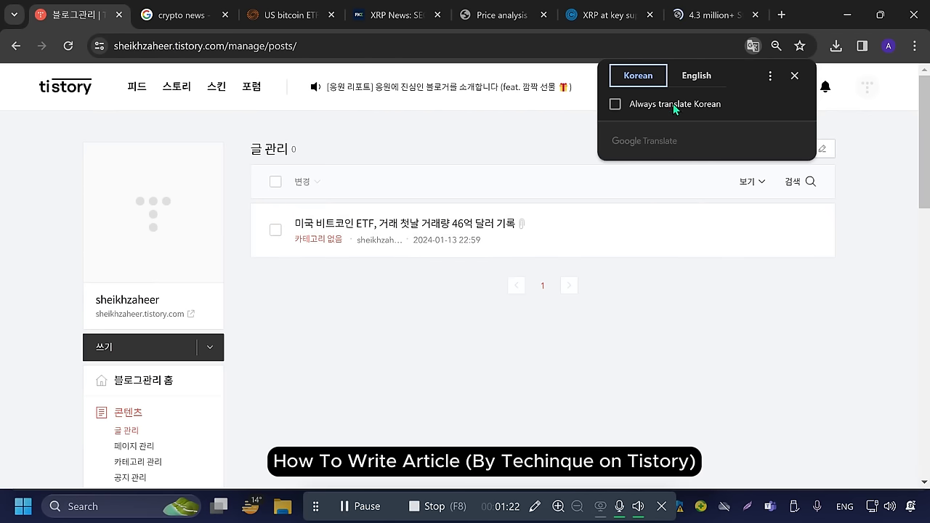
click(691, 77)
click(353, 225)
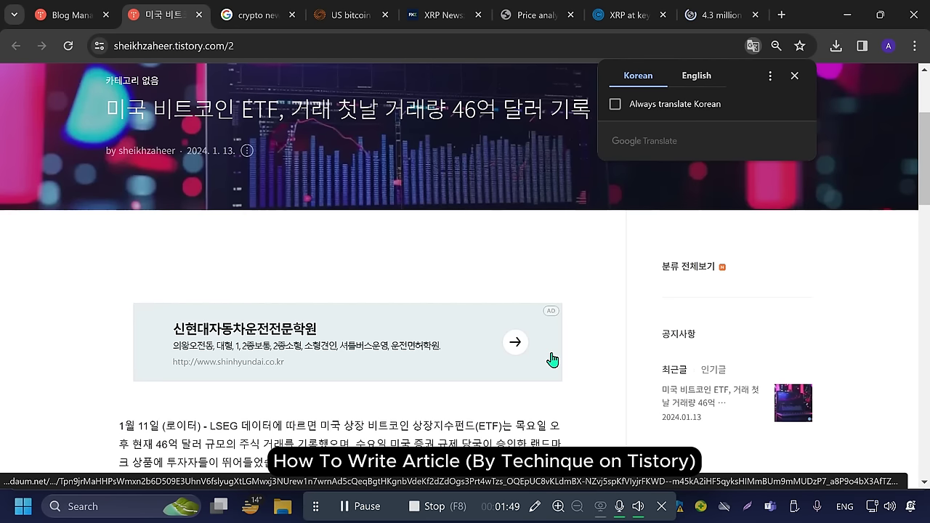
scroll(349, 380, down, 2)
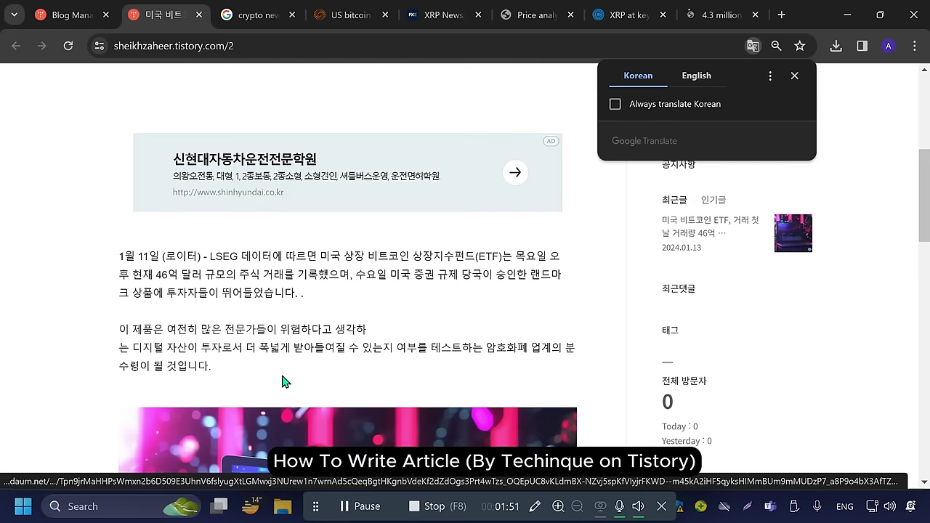
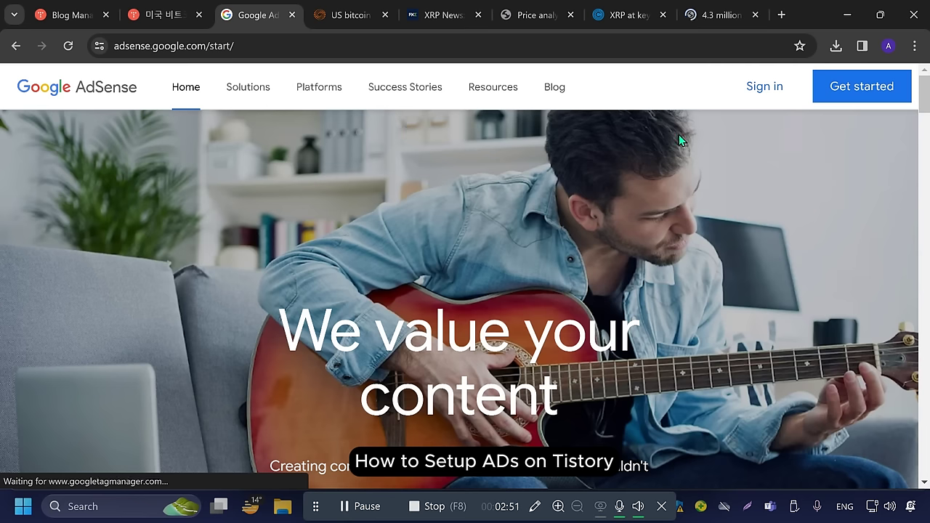
Sign in to AdSense and open the ad settings for all sites, zoomed to 90%
click(749, 101)
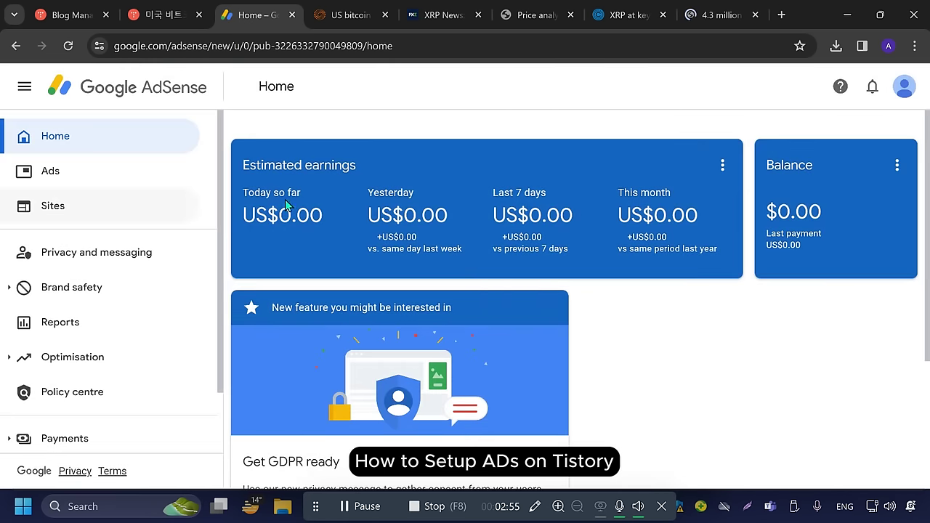
click(64, 202)
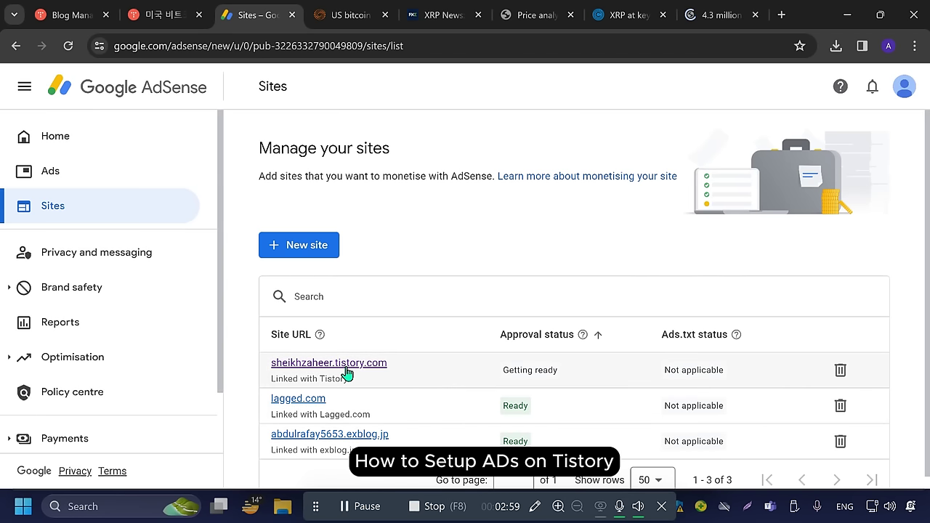
click(87, 181)
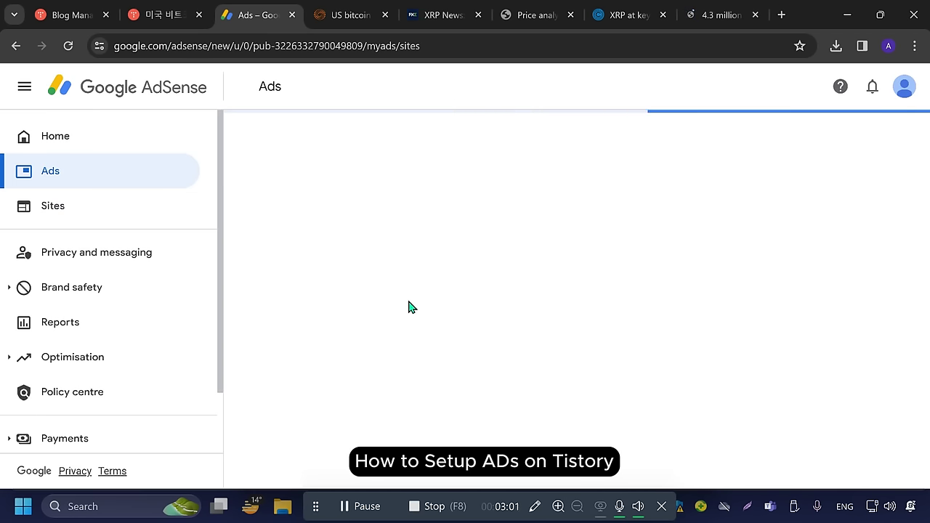
key(ctrl+minus)
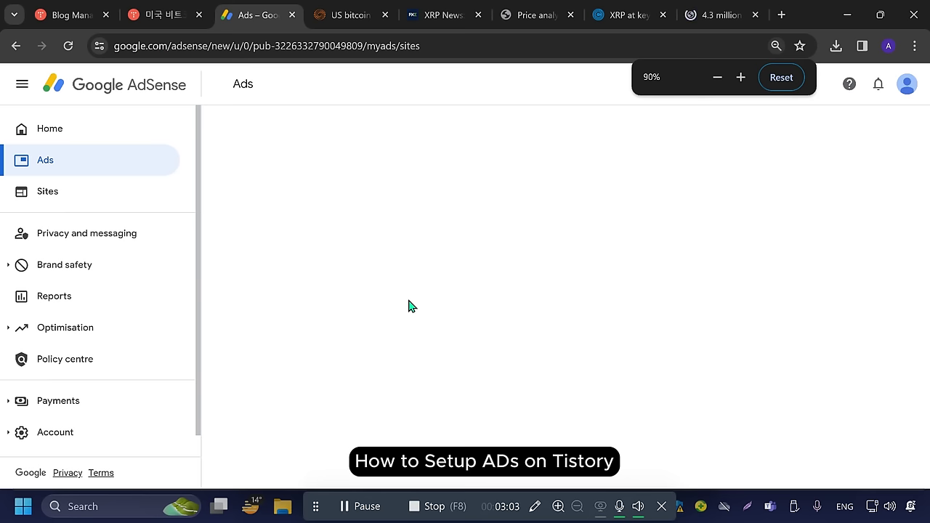
scroll(444, 295, down, 2)
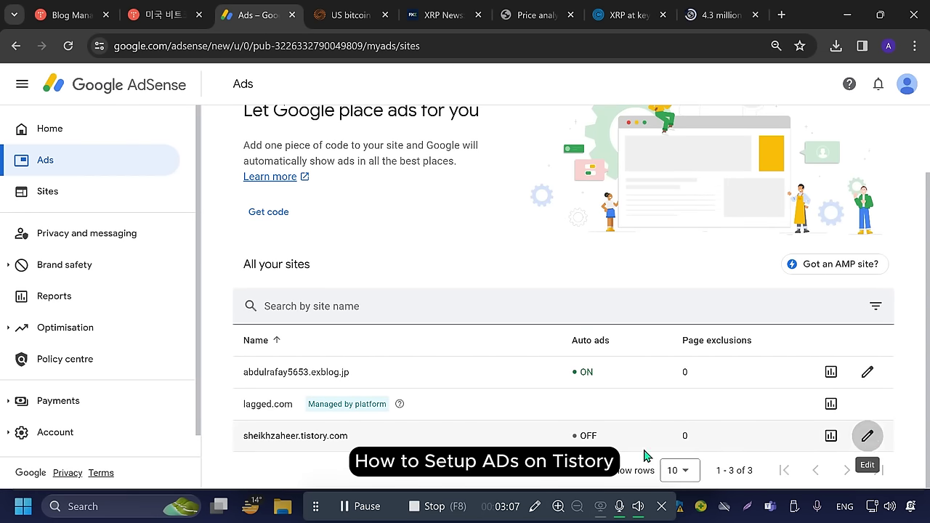
Turn on Auto ads for the Tistory blog, preview it on mobile, and save with Apply now
click(867, 435)
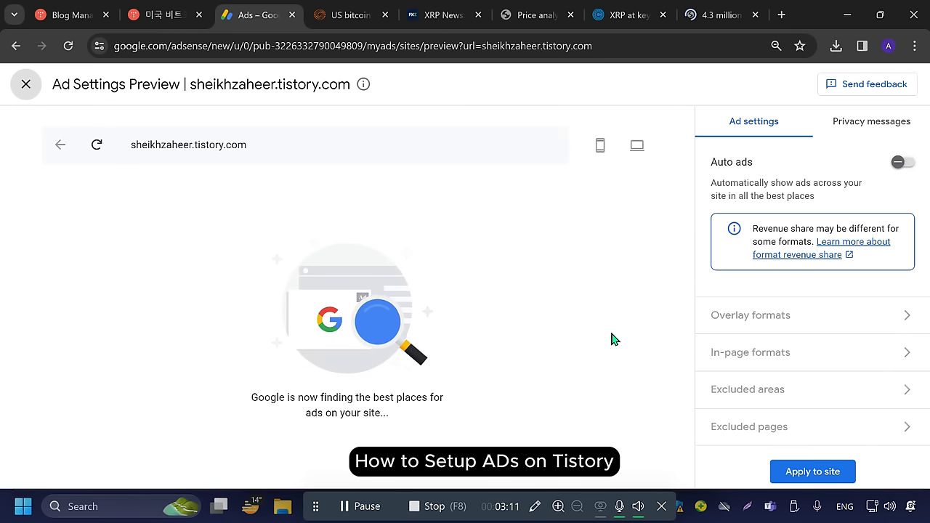
click(898, 164)
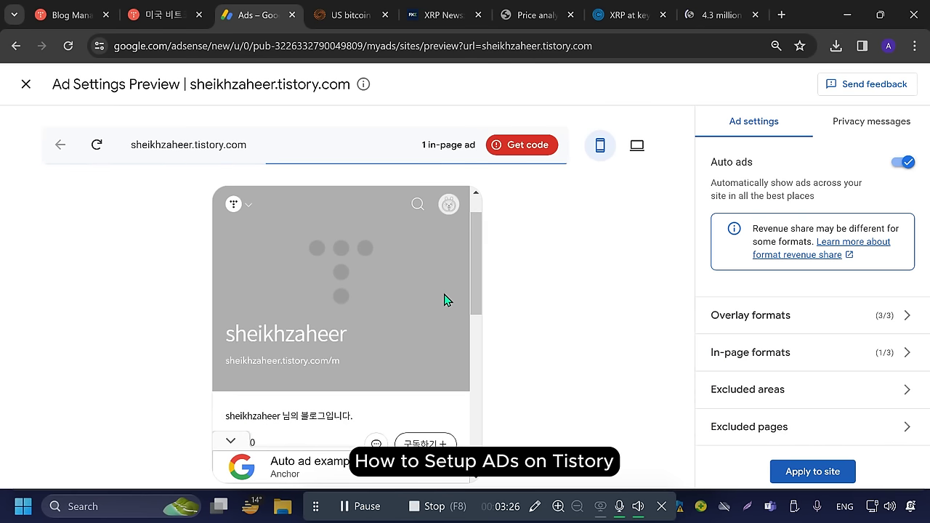
scroll(446, 300, down, 10)
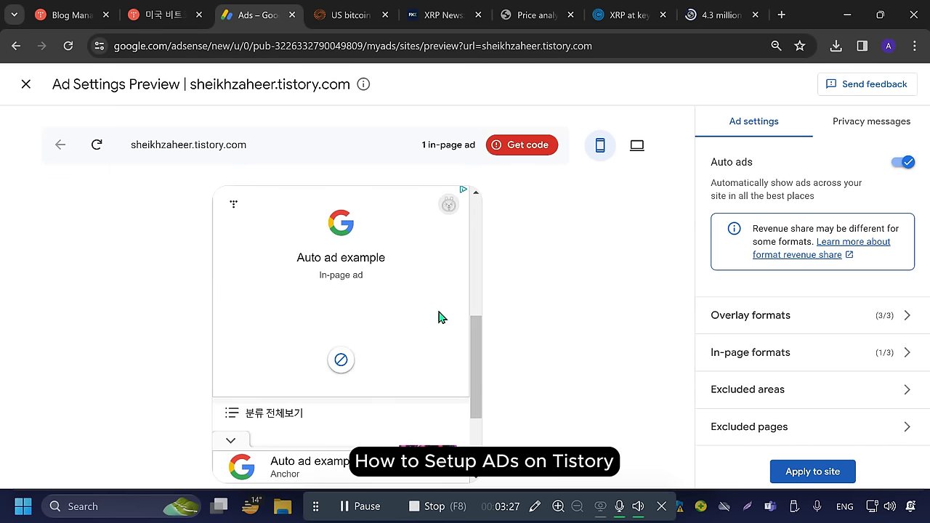
click(418, 365)
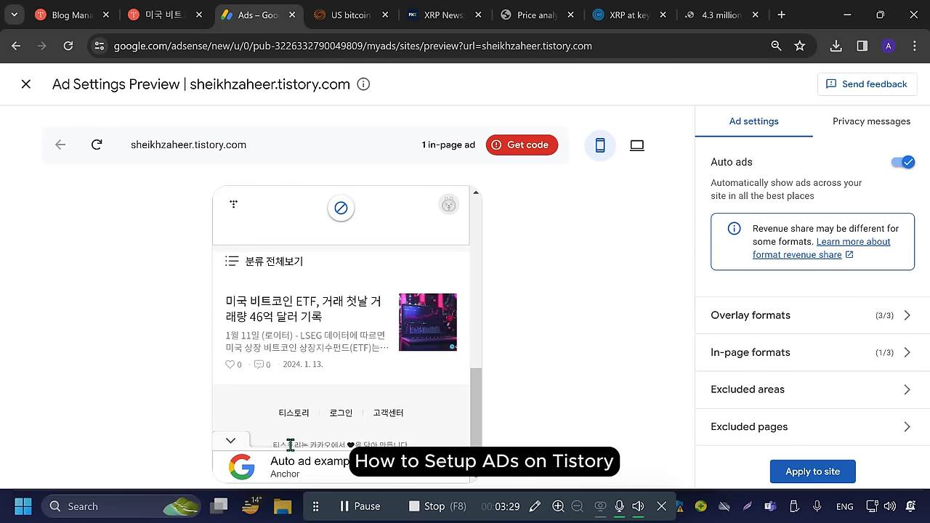
click(799, 472)
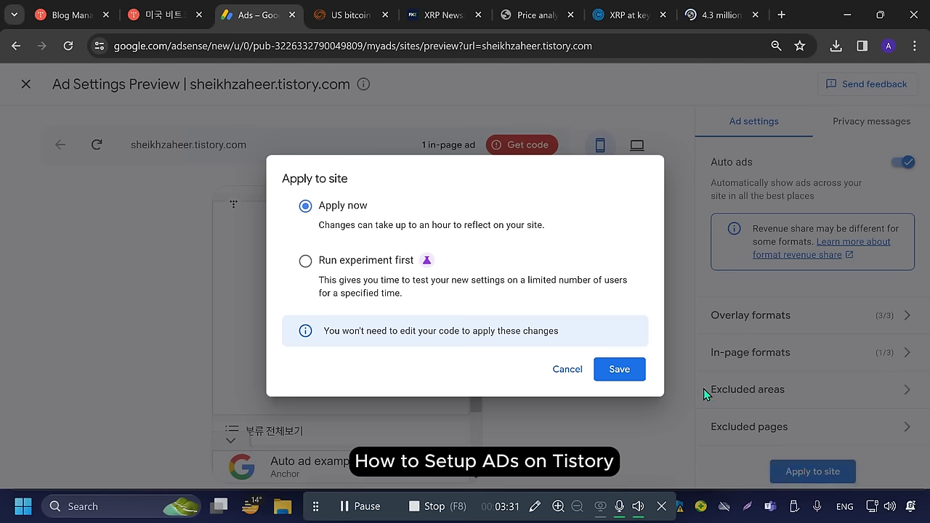
click(619, 369)
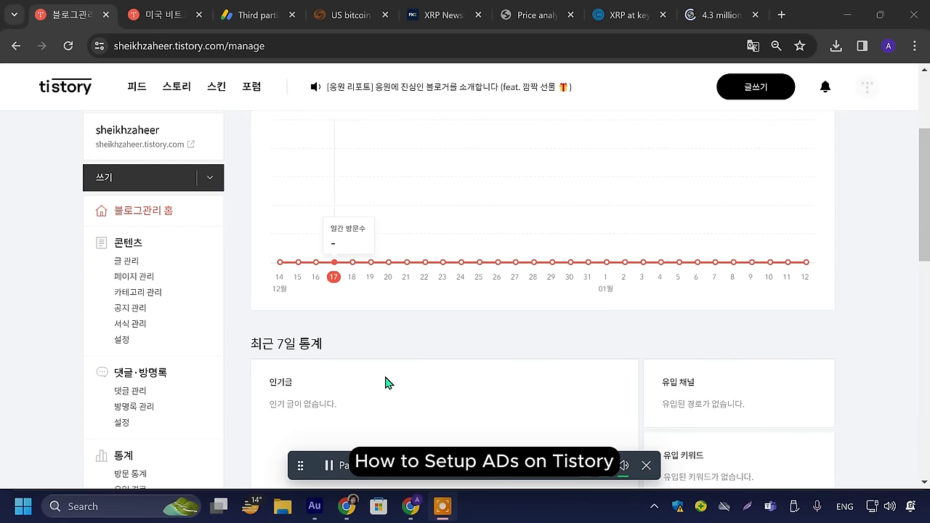
Translate the Tistory dashboard to English and open AdSense Management under revenue
right_click(401, 335)
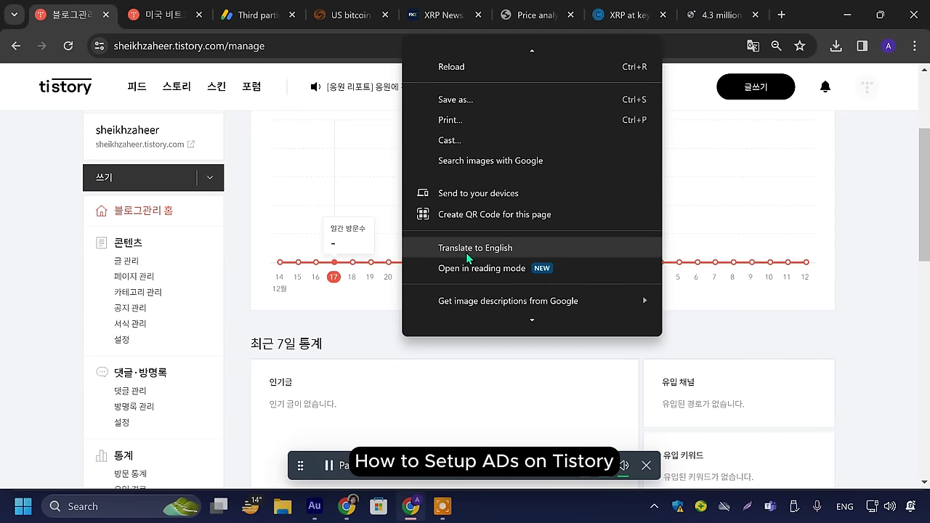
click(471, 254)
scroll(473, 290, up, 3)
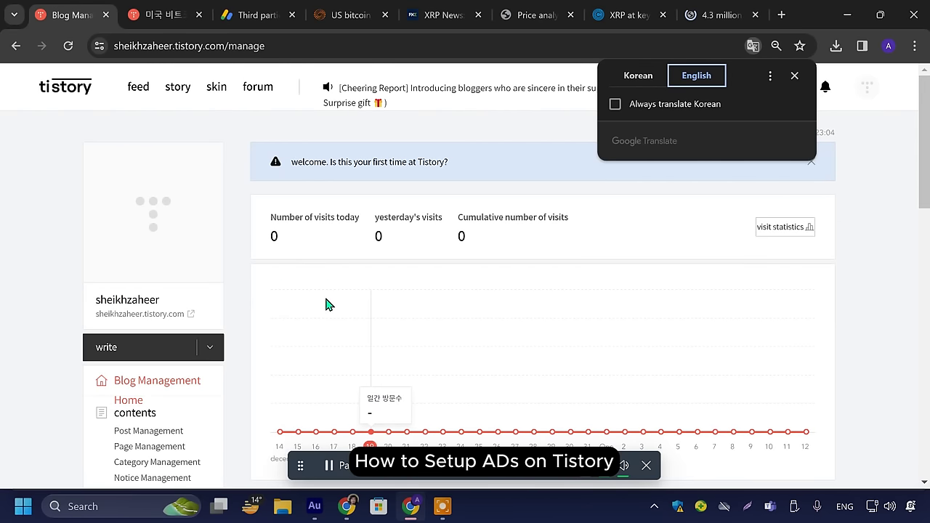
scroll(320, 306, down, 3)
scroll(181, 334, down, 3)
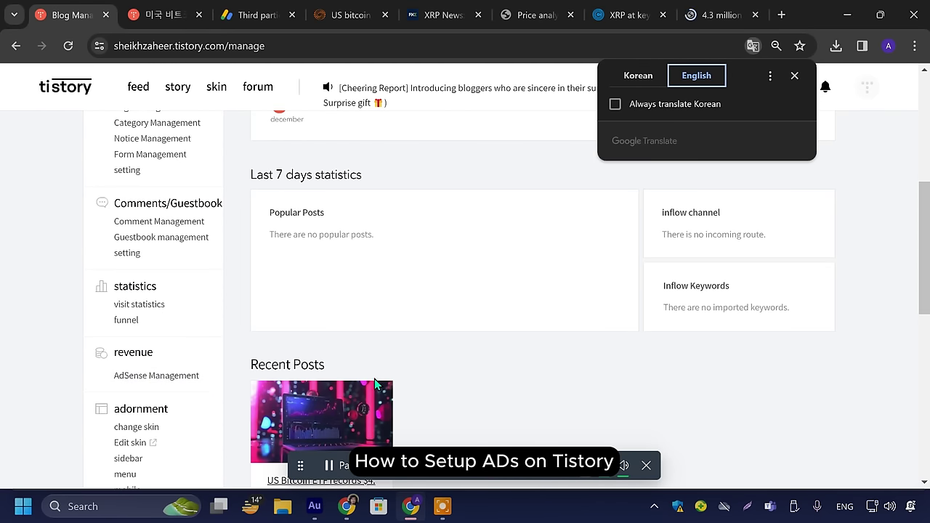
click(136, 374)
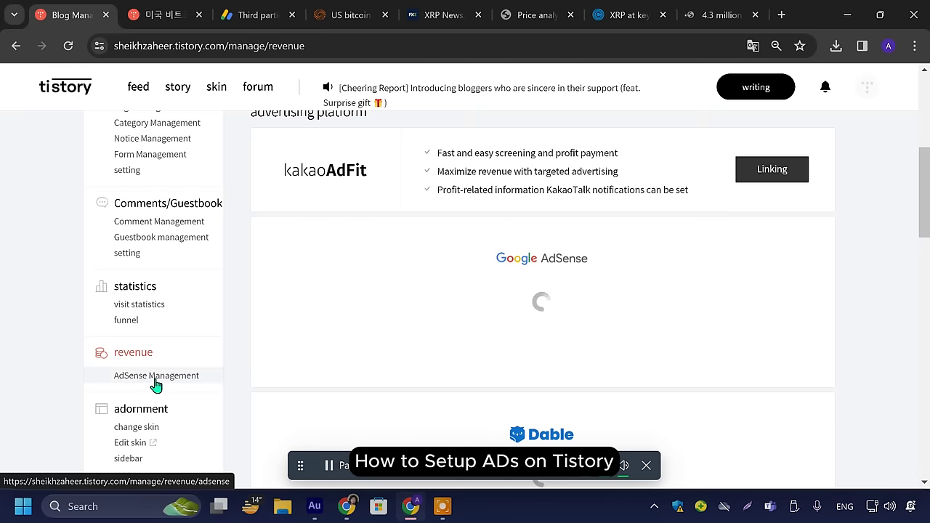
Scroll through the unused Ad Settings placement toggles, then reopen AdSense Management from the sidebar
click(181, 379)
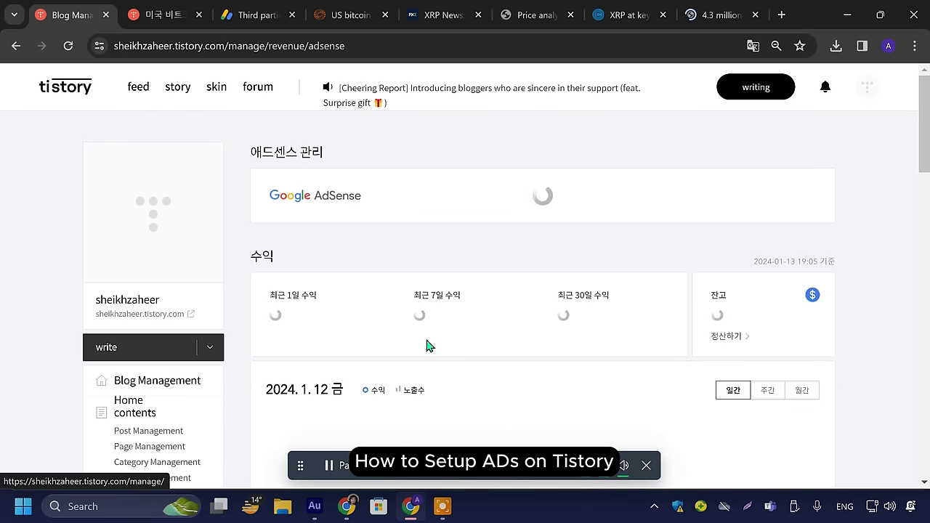
scroll(409, 344, down, 2)
scroll(446, 354, down, 4)
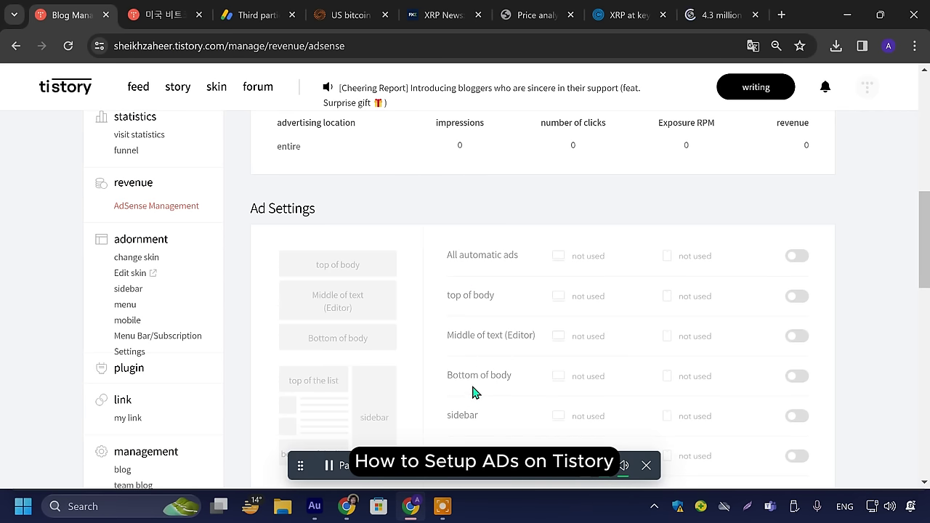
scroll(500, 405, down, 2)
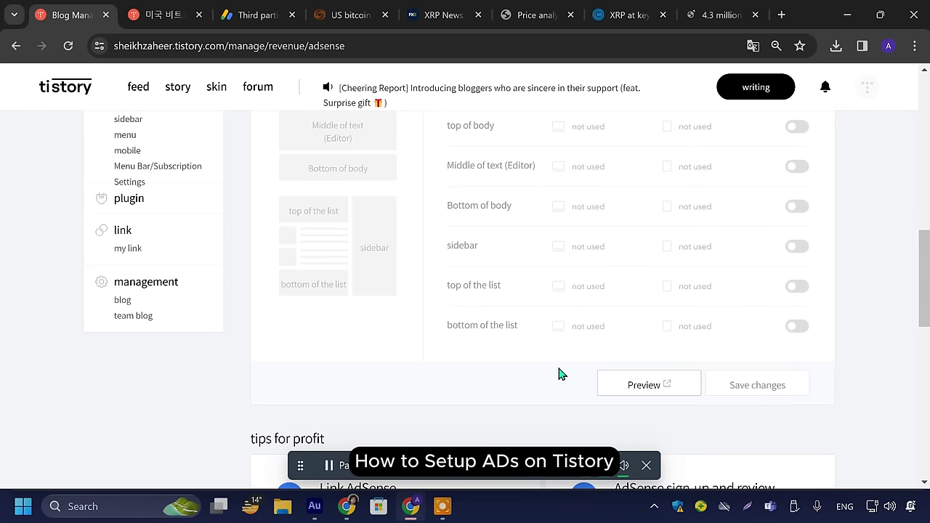
scroll(685, 336, up, 2)
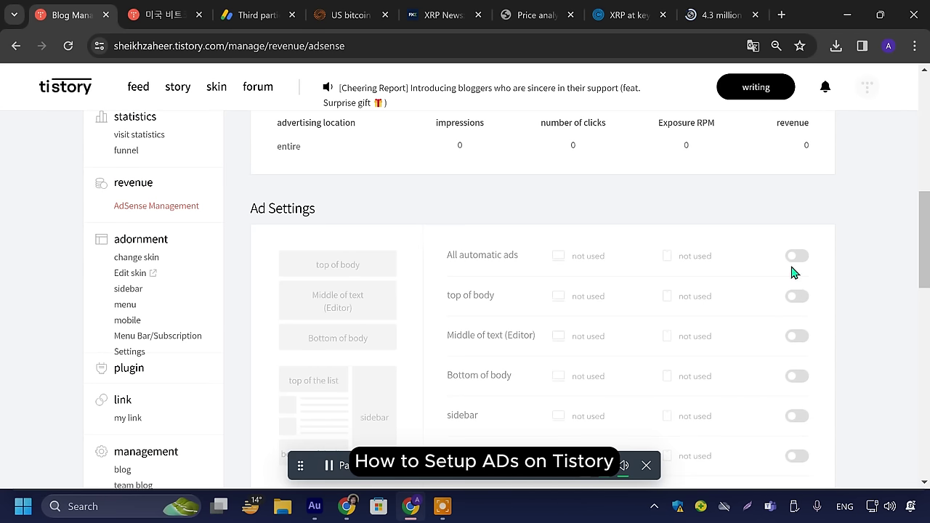
scroll(796, 334, down, 2)
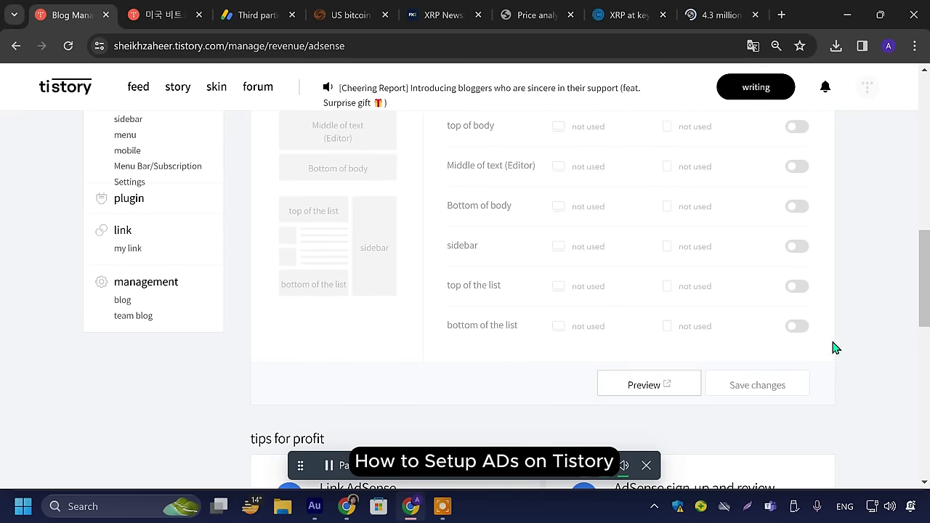
scroll(790, 348, up, 2)
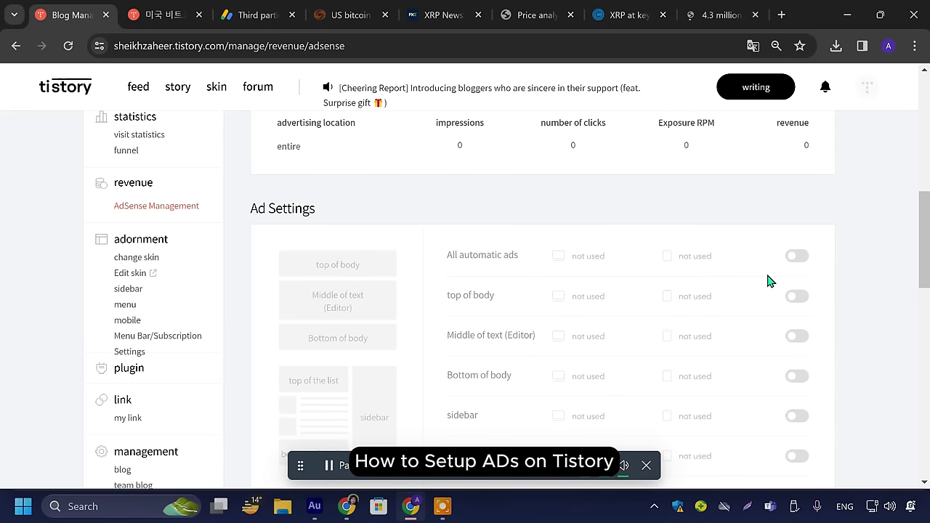
scroll(727, 291, up, 4)
scroll(893, 384, down, 2)
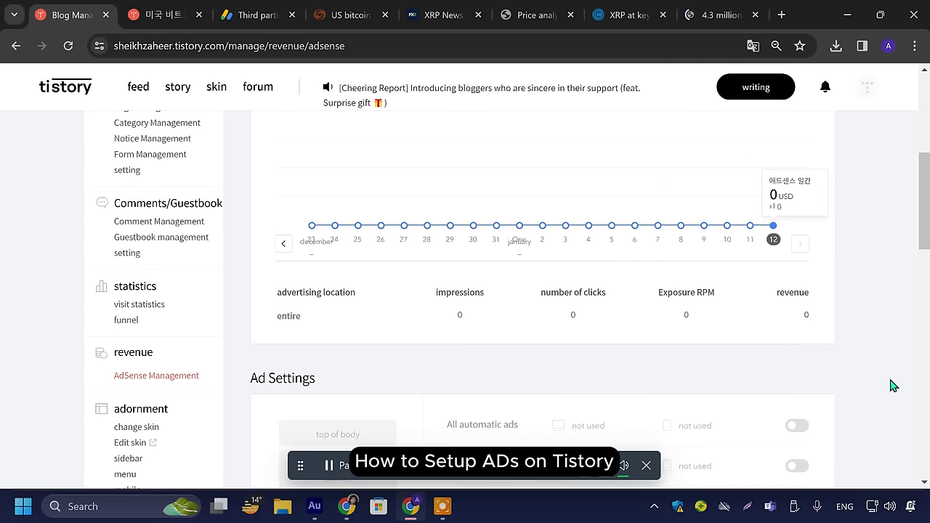
click(149, 359)
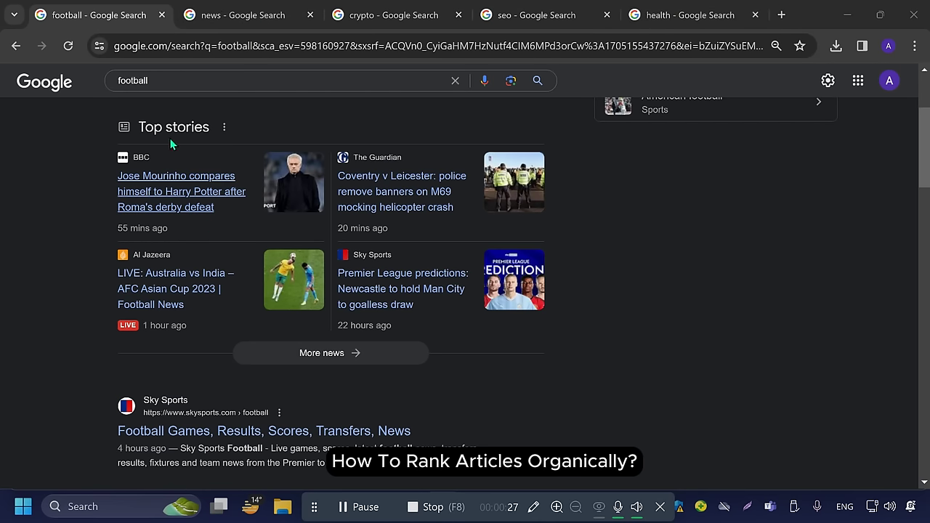
scroll(205, 203, up, 2)
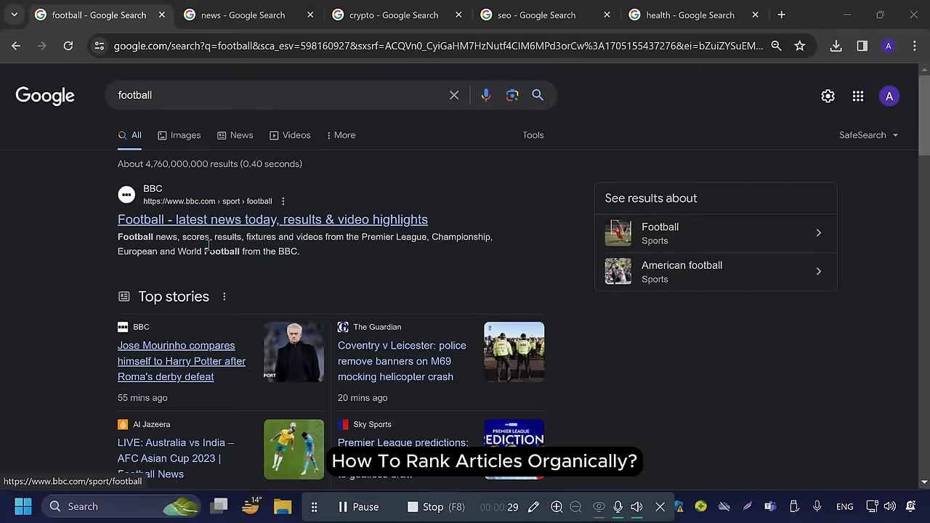
scroll(202, 192, down, 4)
scroll(197, 182, up, 2)
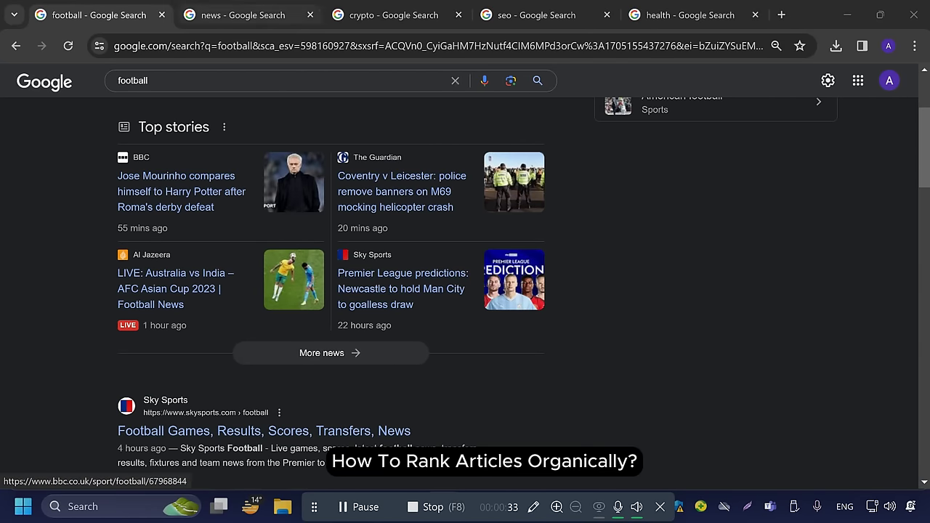
key(ctrl+Tab)
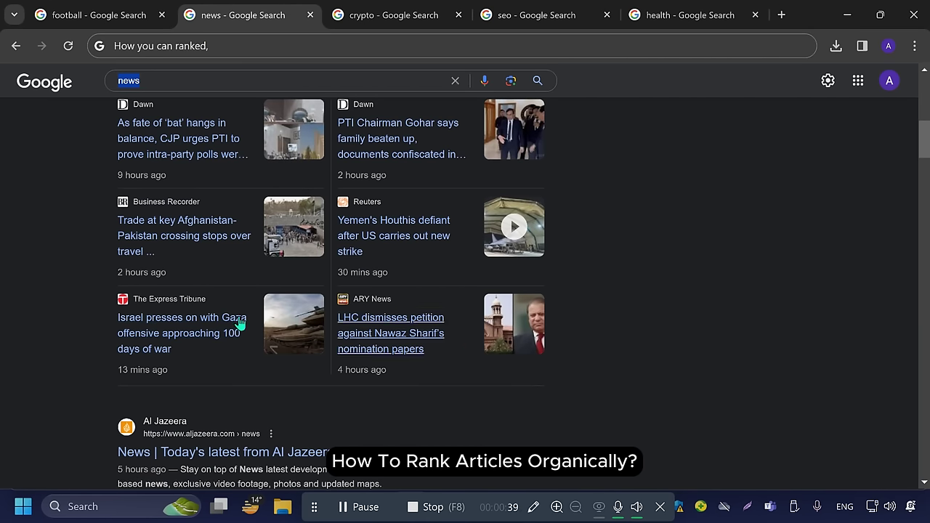
click(415, 10)
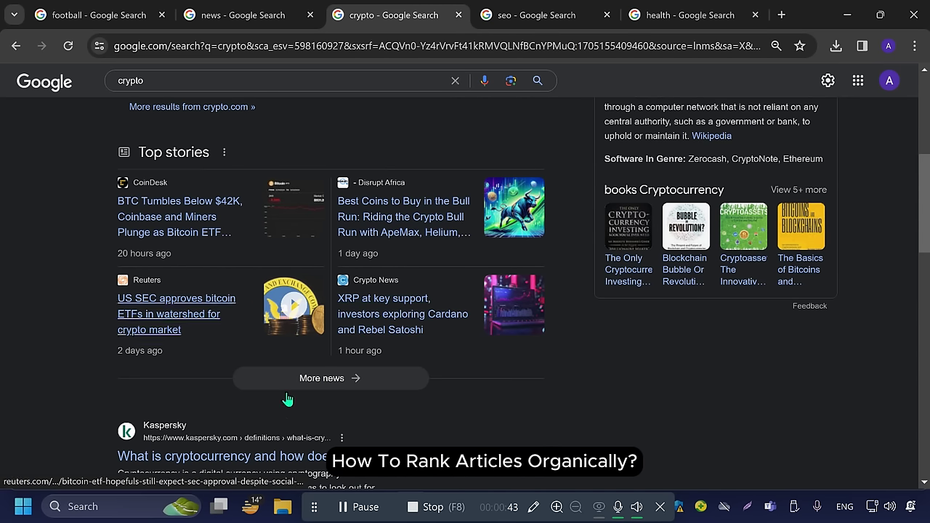
click(538, 15)
scroll(416, 275, up, 5)
scroll(400, 335, down, 5)
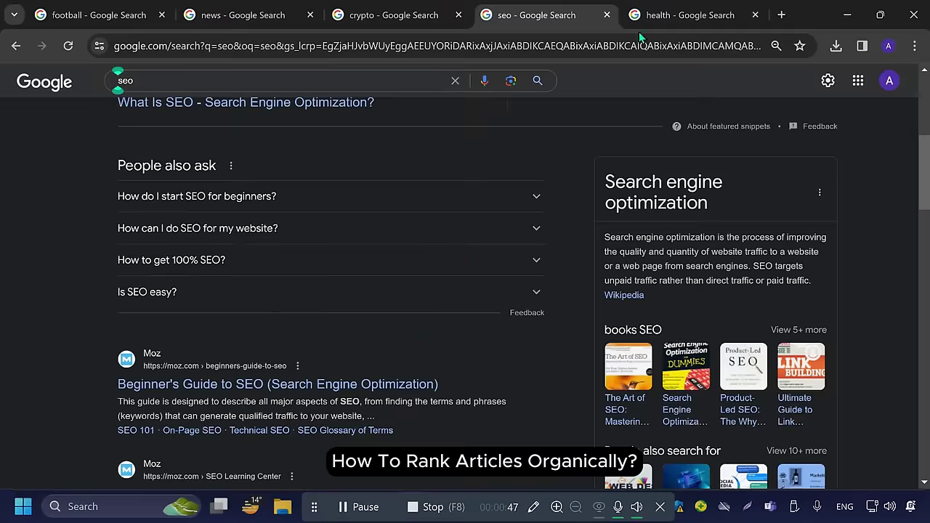
key(ctrl+Tab)
scroll(347, 380, up, 5)
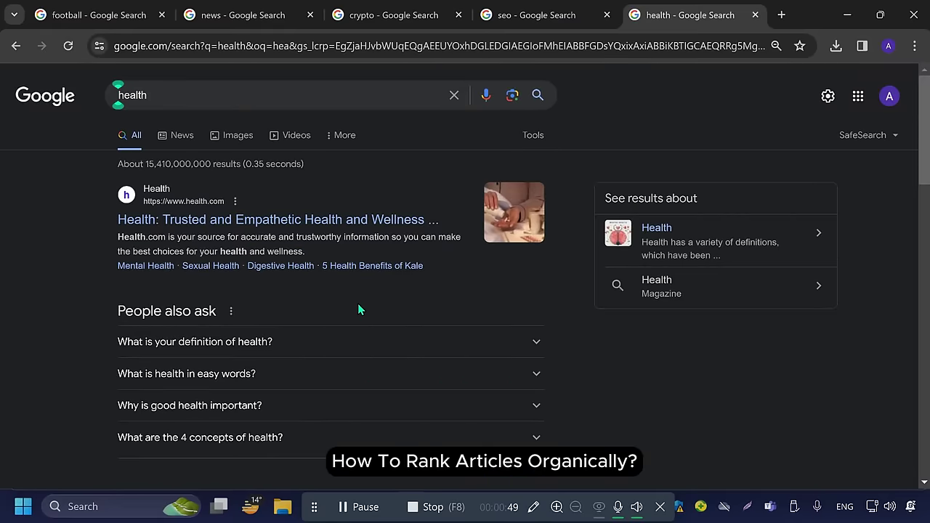
scroll(356, 334, down, 5)
scroll(346, 367, down, 3)
scroll(381, 388, up, 6)
click(545, 15)
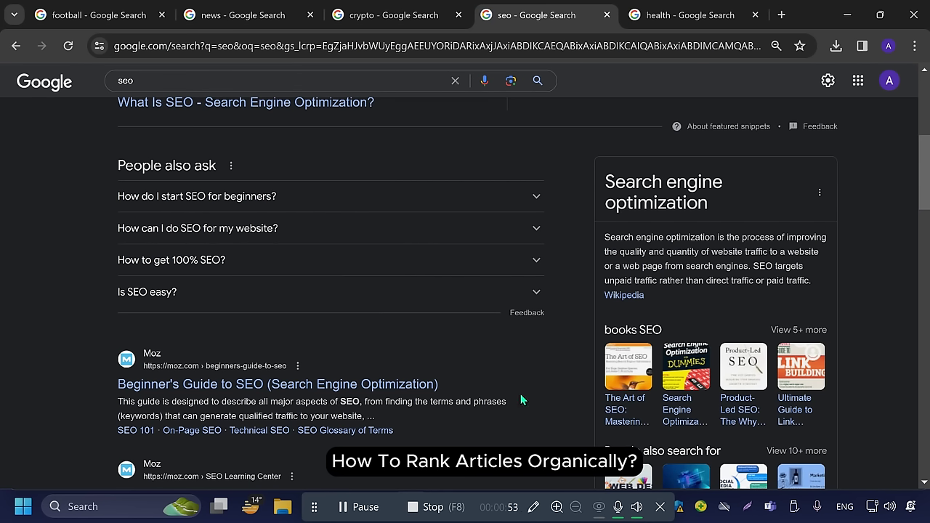
scroll(262, 407, down, 2)
scroll(267, 404, down, 2)
scroll(267, 405, up, 5)
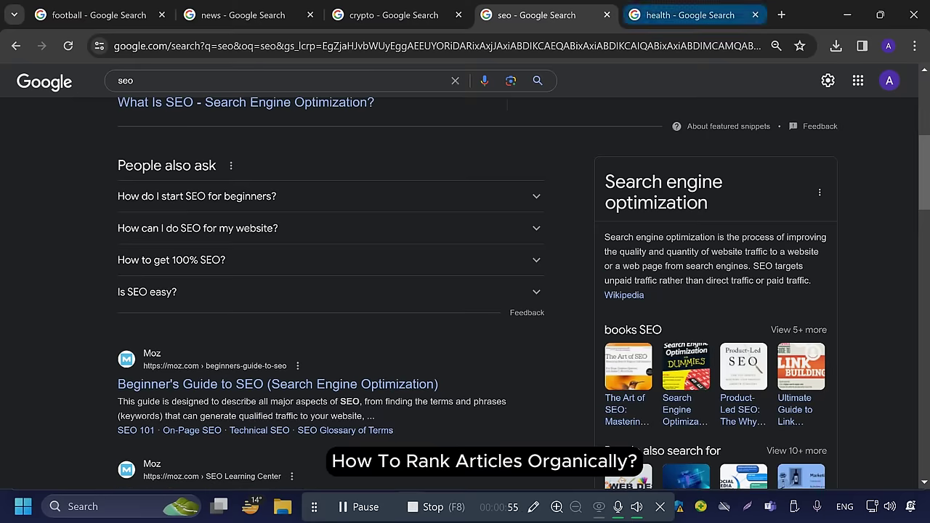
click(690, 14)
scroll(420, 359, down, 5)
scroll(443, 355, up, 5)
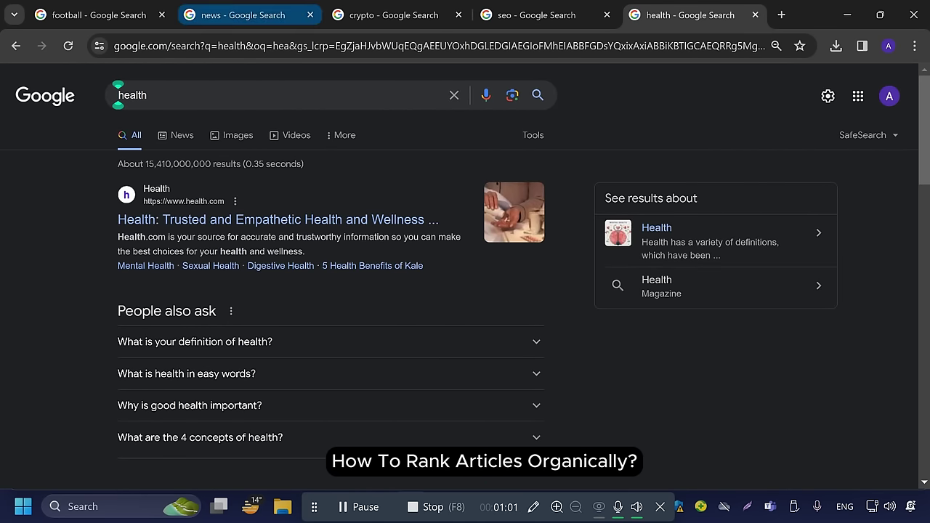
click(99, 15)
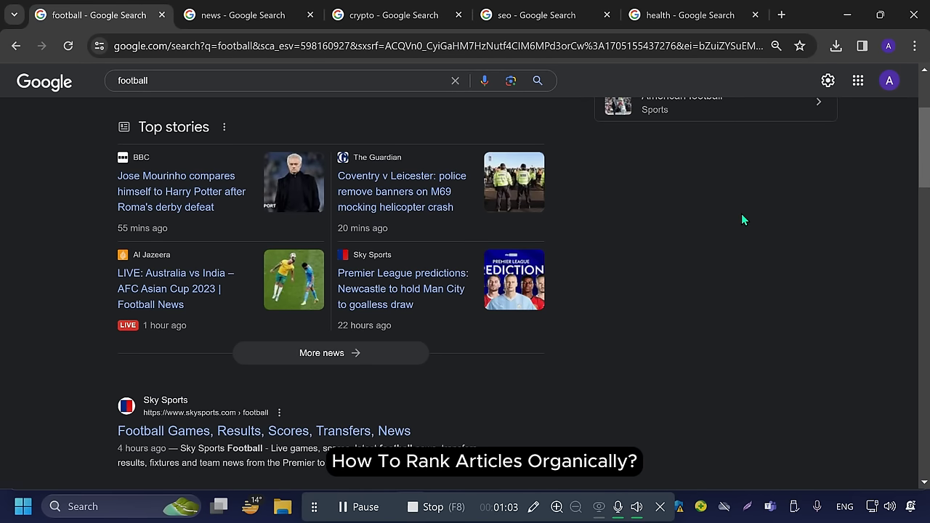